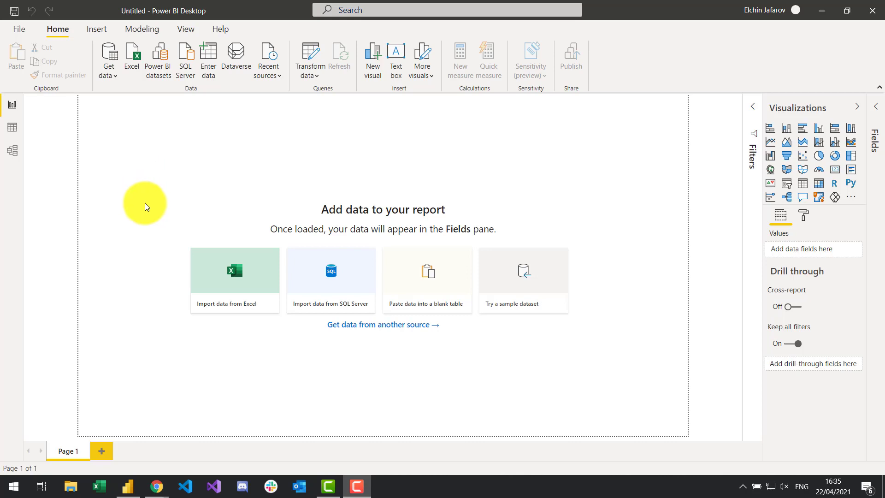
# - Switch to the blank new-tab window in Chrome and search Google for "imdb top 250 movies"
pyautogui.click(157, 486)
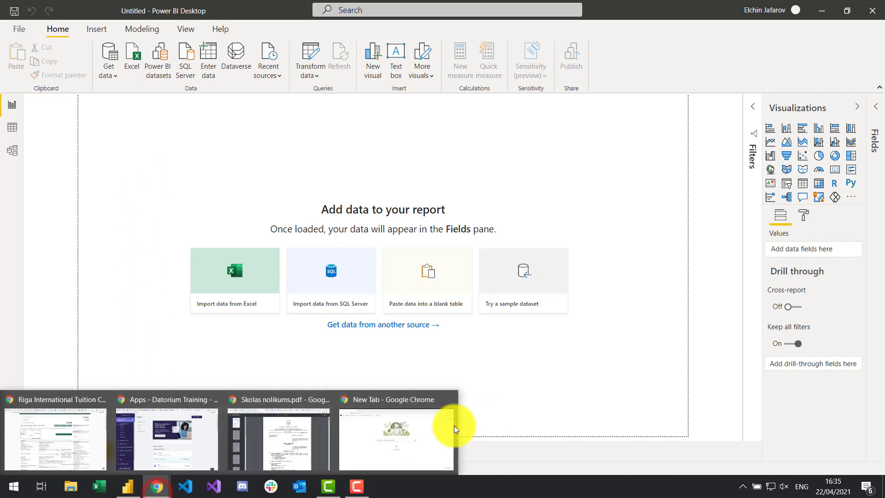
pyautogui.click(421, 430)
pyautogui.click(225, 27)
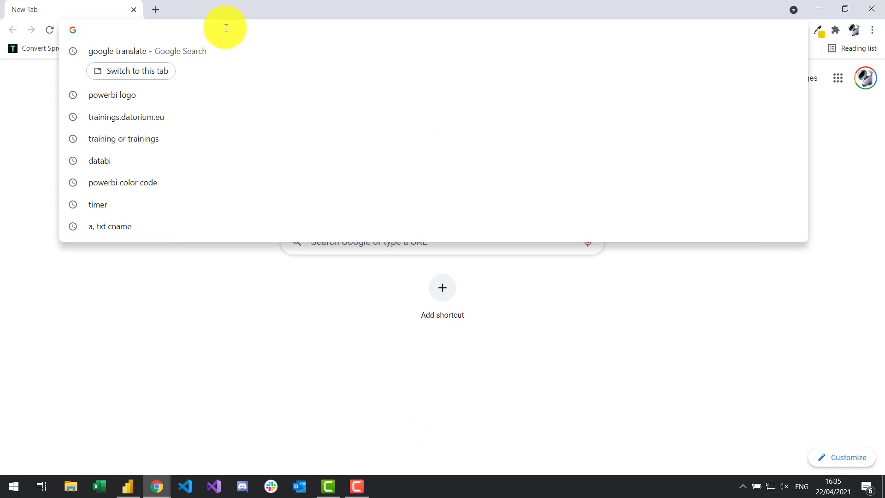
pyautogui.write('imdb')
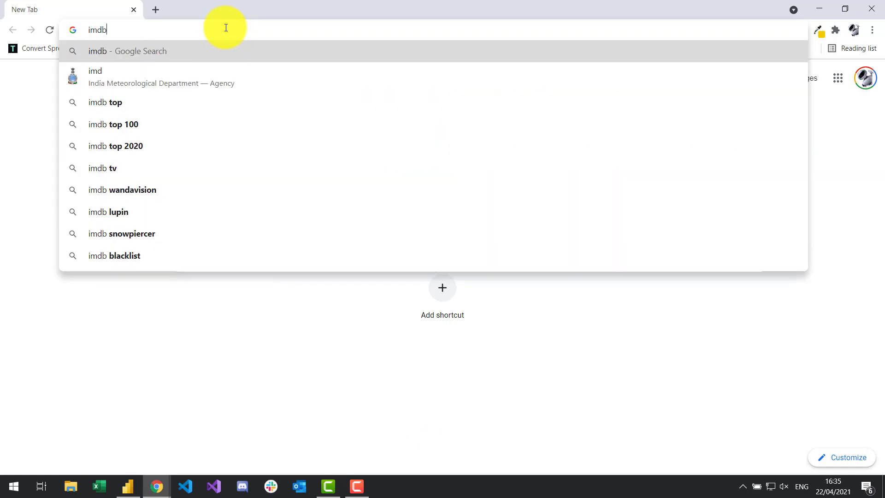
pyautogui.write(' top ')
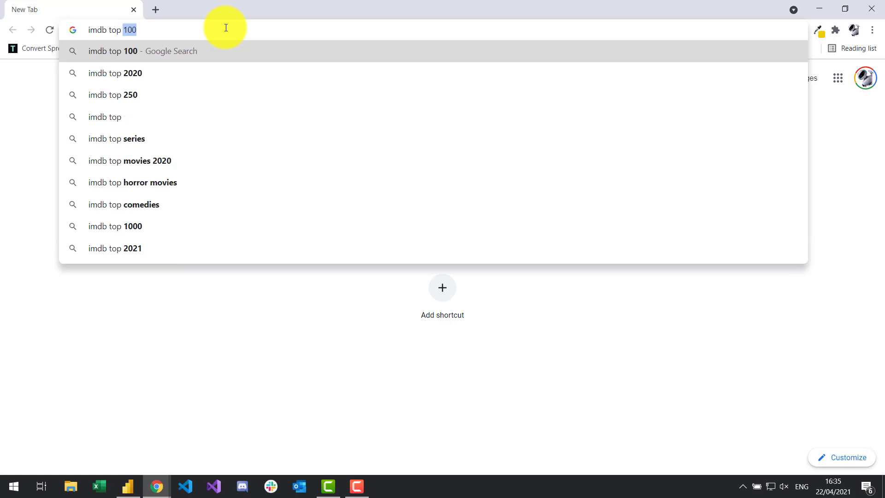
pyautogui.write('250 movi')
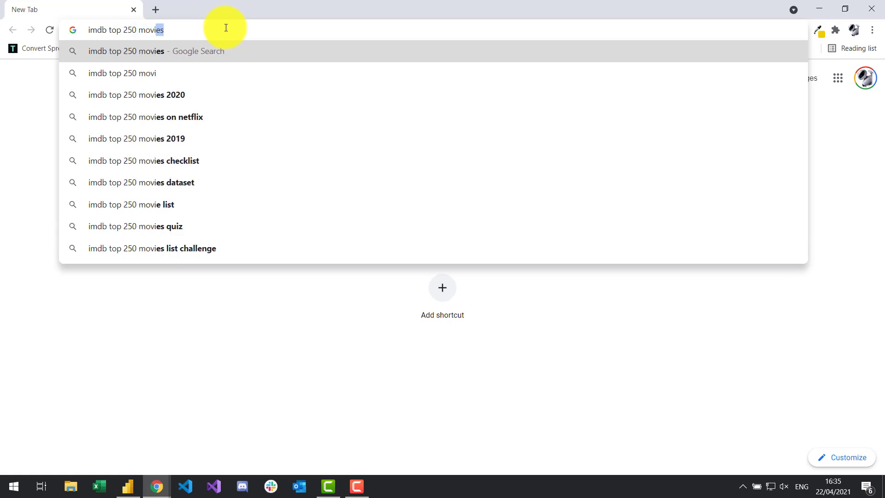
pyautogui.write('es')
pyautogui.press('Return')
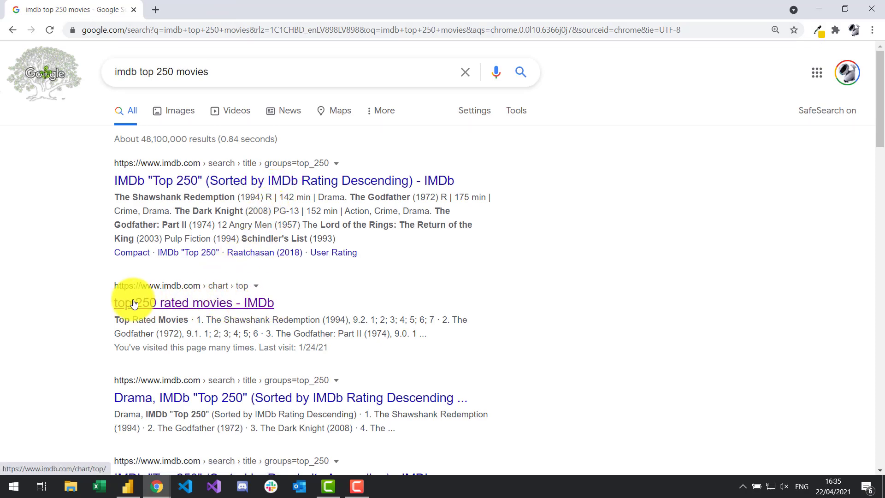
# - Open the "top 250 rated movies - IMDb" search result and look over the ranked list
pyautogui.click(228, 303)
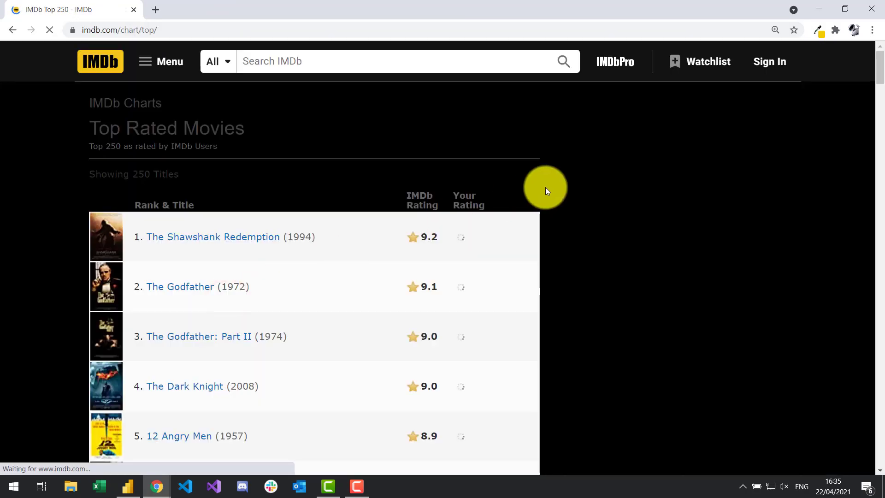
pyautogui.scroll(-12, 547, 236)
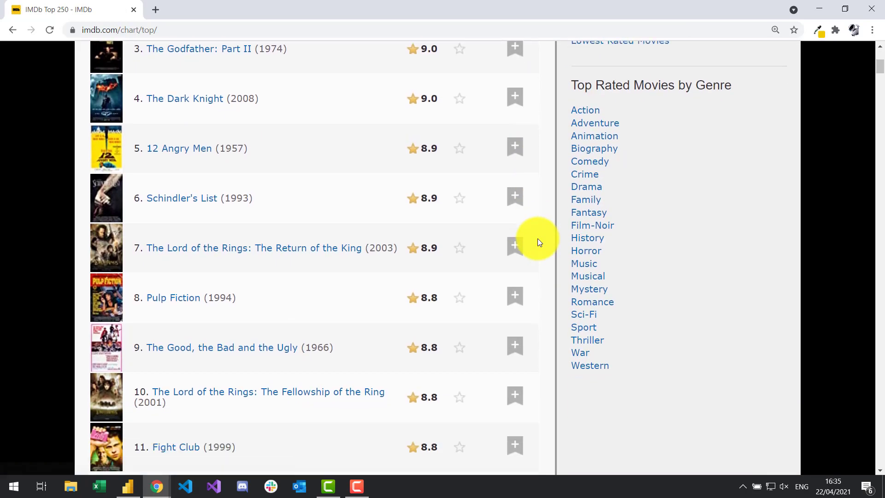
pyautogui.scroll(11, 537, 239)
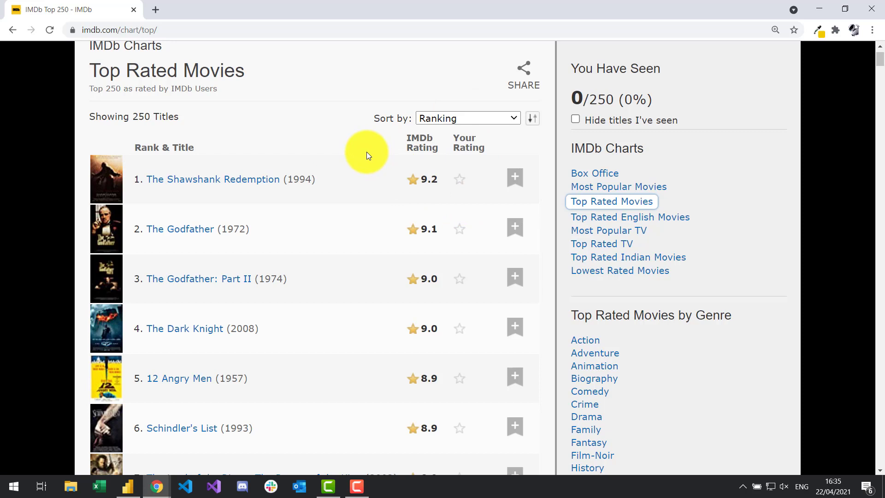
pyautogui.scroll(1, 366, 151)
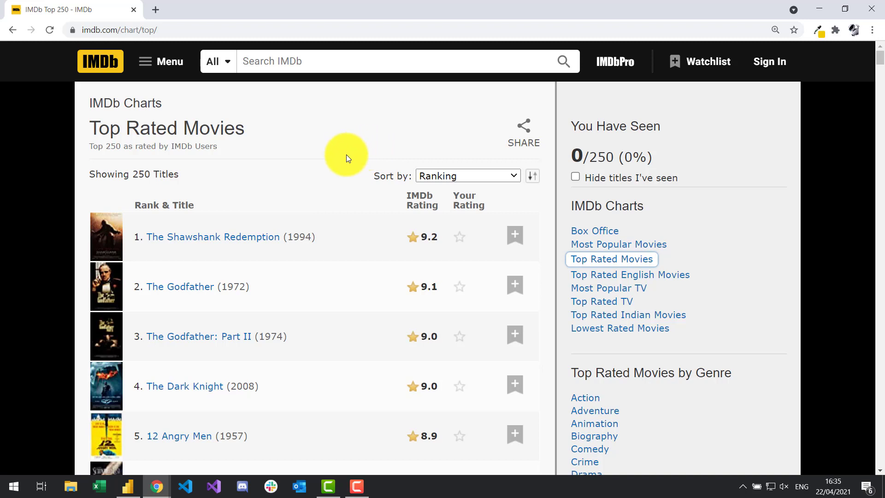
# - View the HTML page source of the IMDb chart and find the code of the movie rows
pyautogui.rightClick(344, 140)
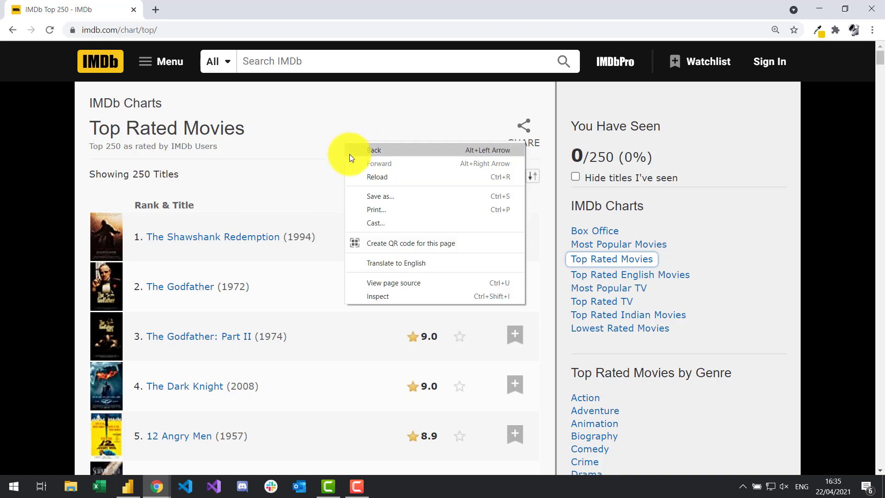
pyautogui.click(403, 283)
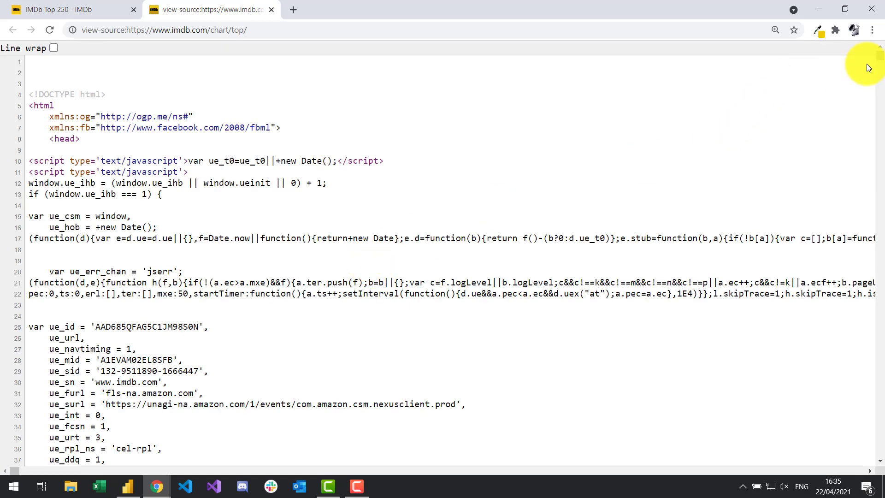
pyautogui.moveTo(880, 56); pyautogui.dragTo(882, 133)
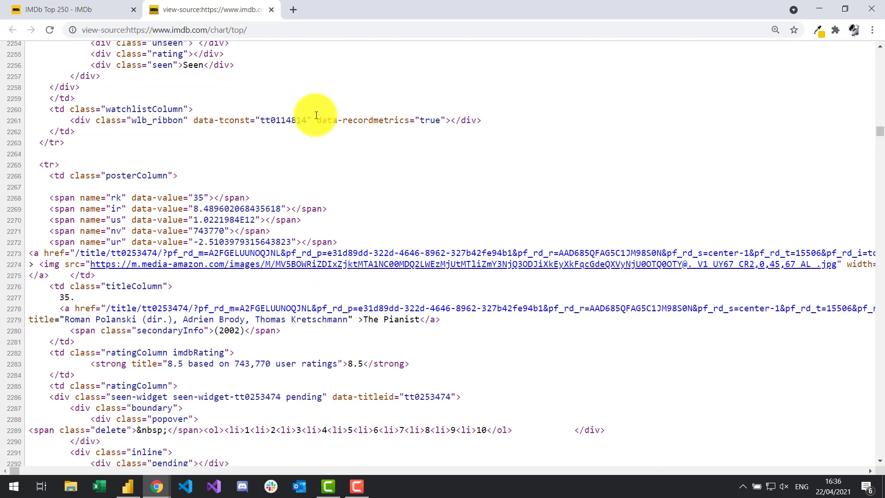
# - Return to the IMDb Top 250 page and examine how rank, title, year and rating are laid out in each row
pyautogui.click(71, 10)
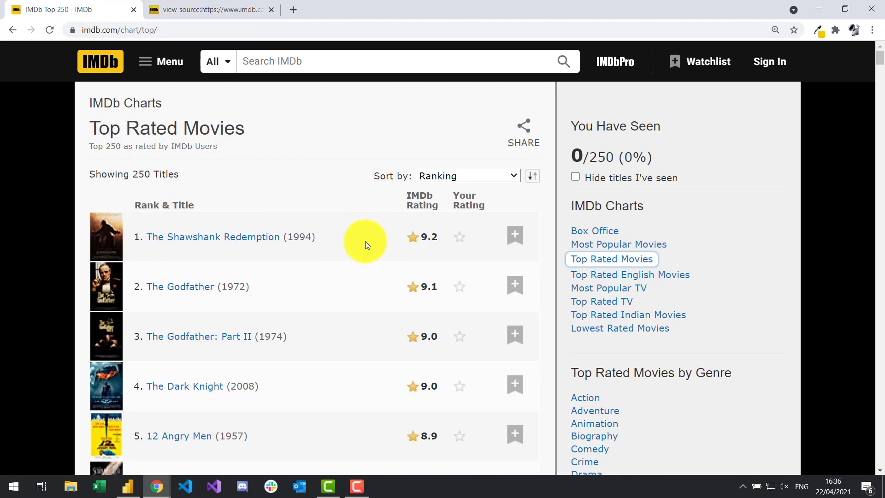
pyautogui.scroll(-8, 369, 240)
pyautogui.scroll(5, 370, 239)
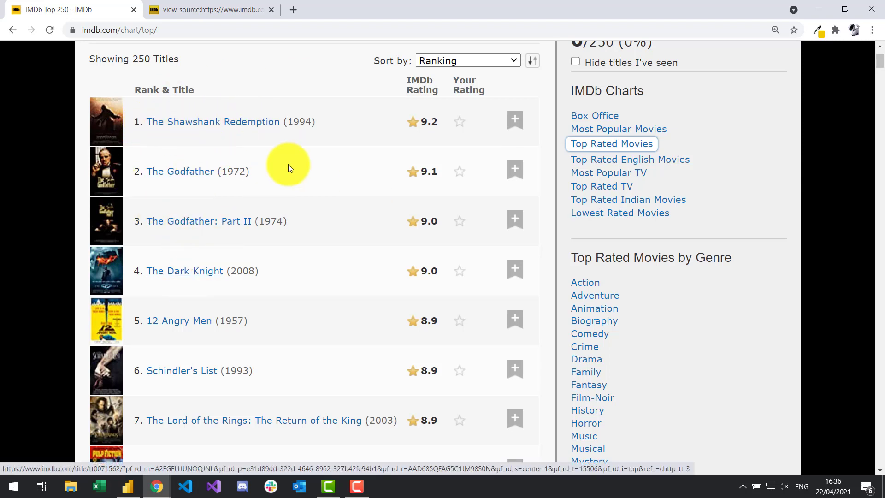
pyautogui.doubleClick(300, 121)
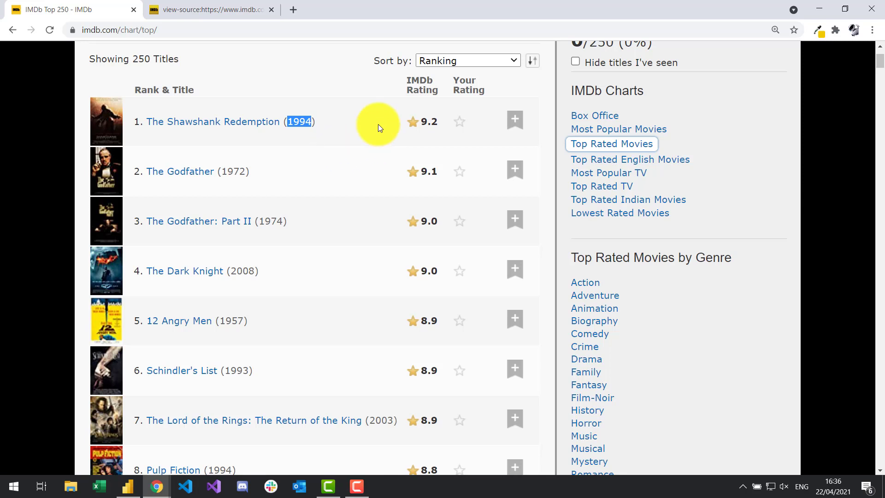
pyautogui.doubleClick(297, 121)
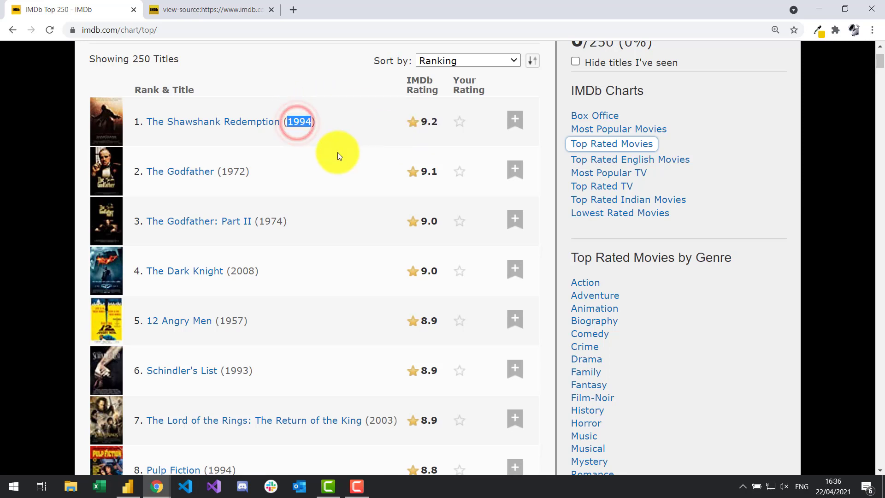
pyautogui.click(297, 175)
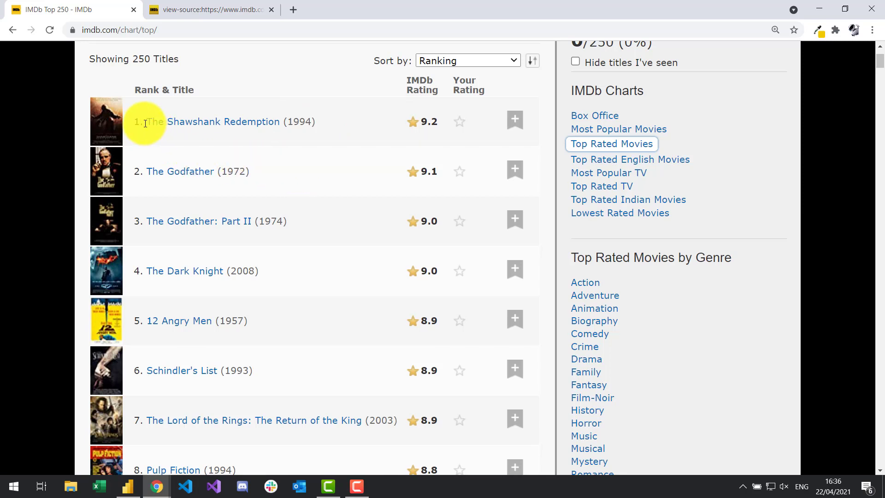
pyautogui.moveTo(144, 123); pyautogui.dragTo(151, 123)
pyautogui.click(355, 125)
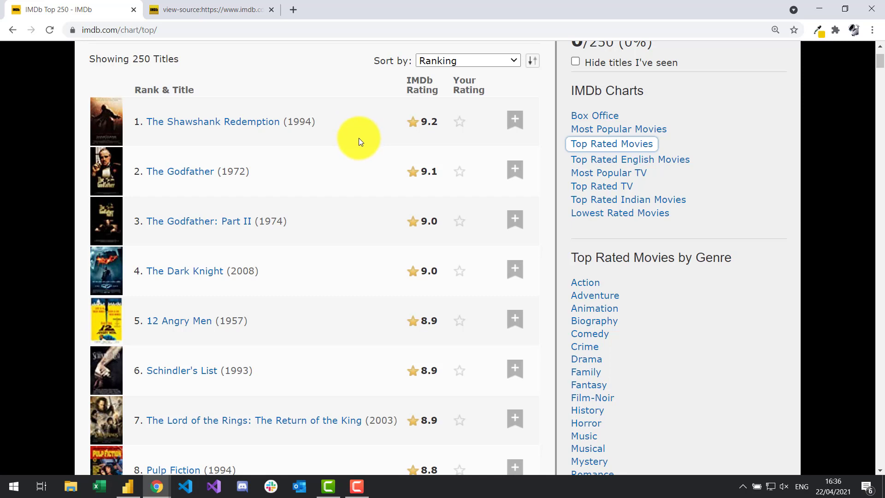
pyautogui.scroll(3, 366, 154)
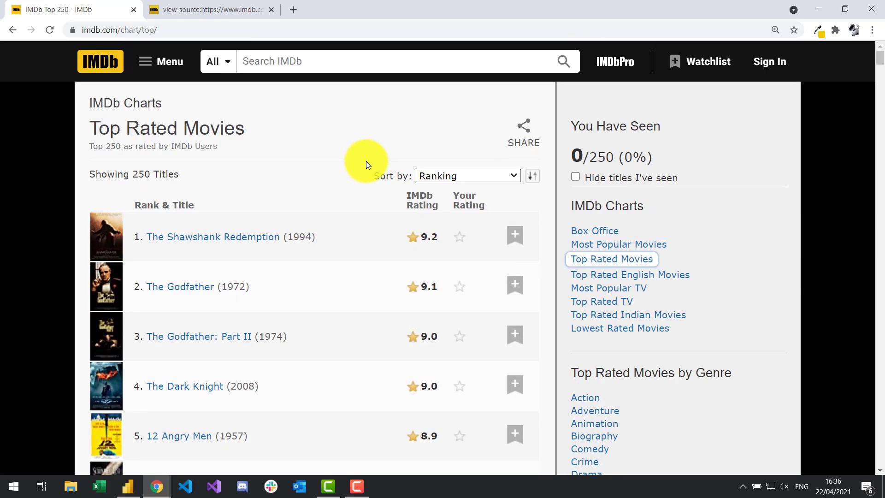
# - Switch to Power BI Desktop and start getting data from a web source
pyautogui.click(129, 485)
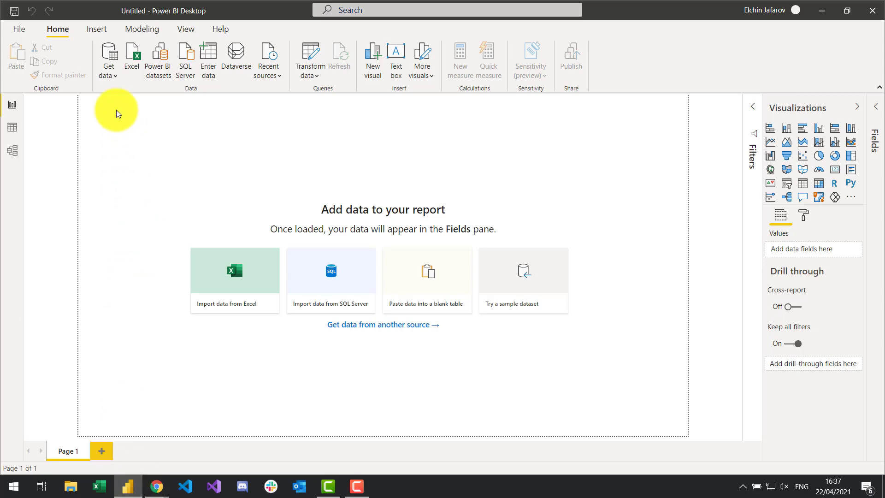
pyautogui.click(112, 75)
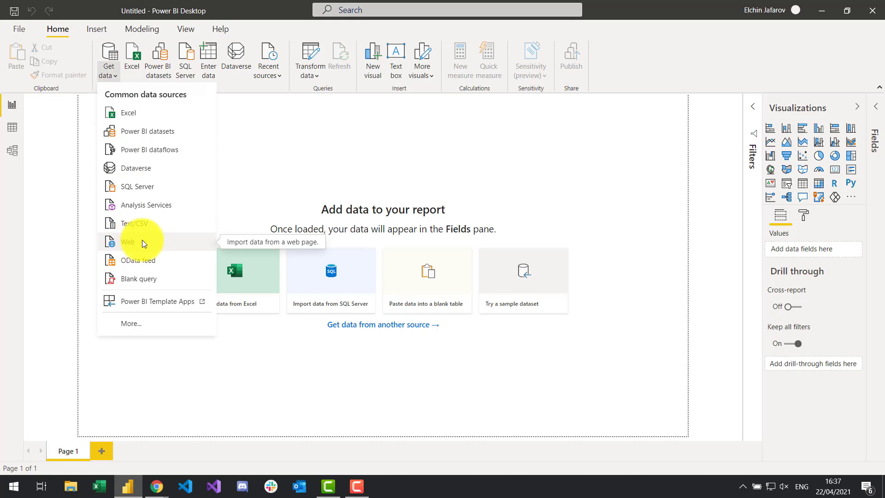
pyautogui.click(131, 240)
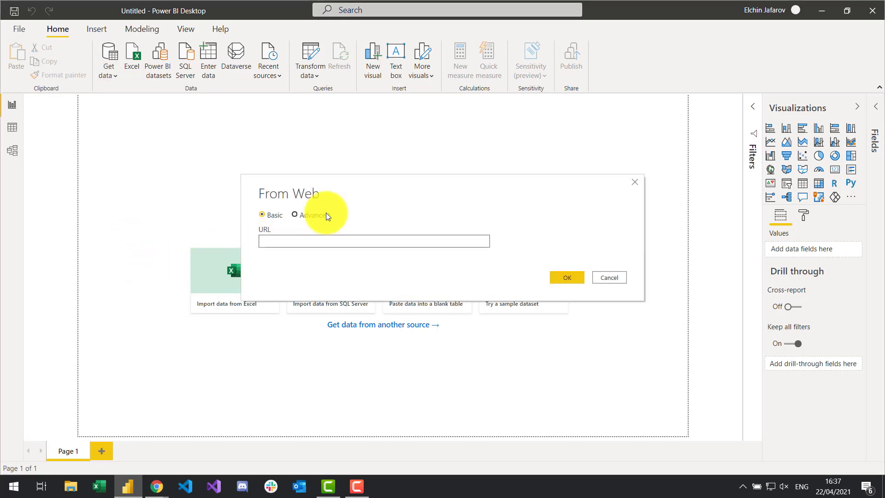
# - Switch to Chrome and copy the web address of the IMDb Top 250 chart
pyautogui.click(159, 485)
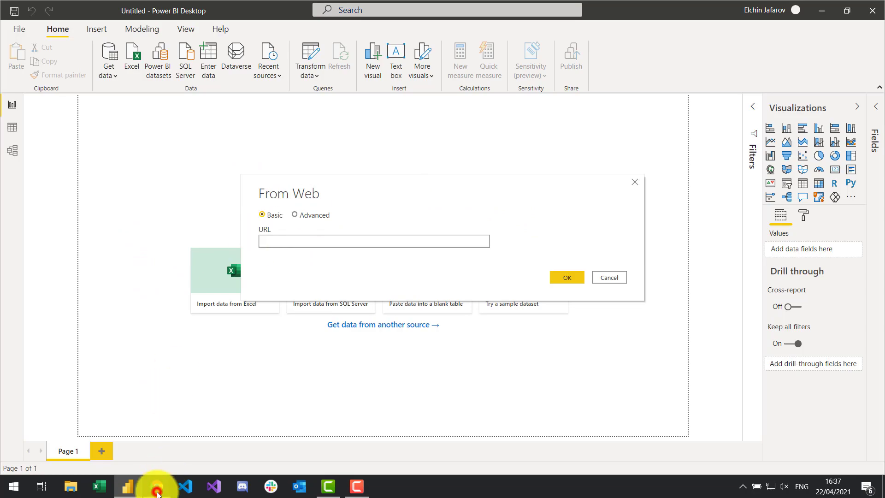
pyautogui.click(383, 450)
pyautogui.click(228, 31)
pyautogui.hotkey('ctrl', 'c')
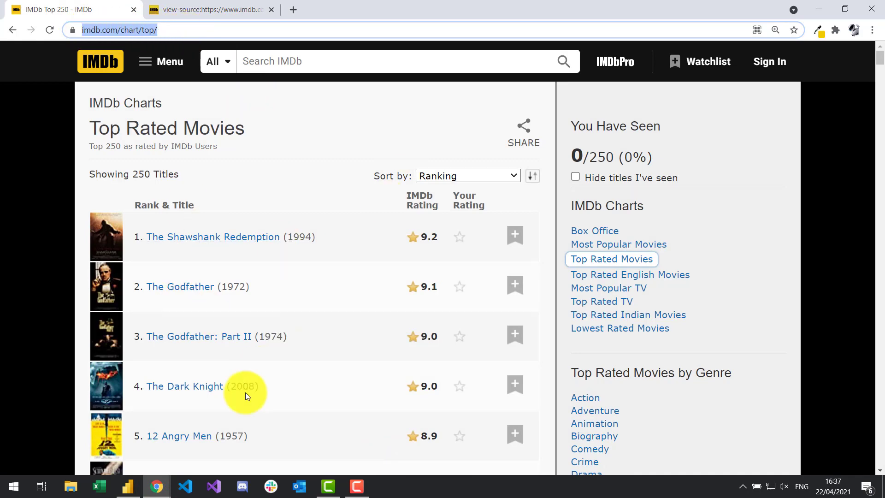
pyautogui.click(134, 477)
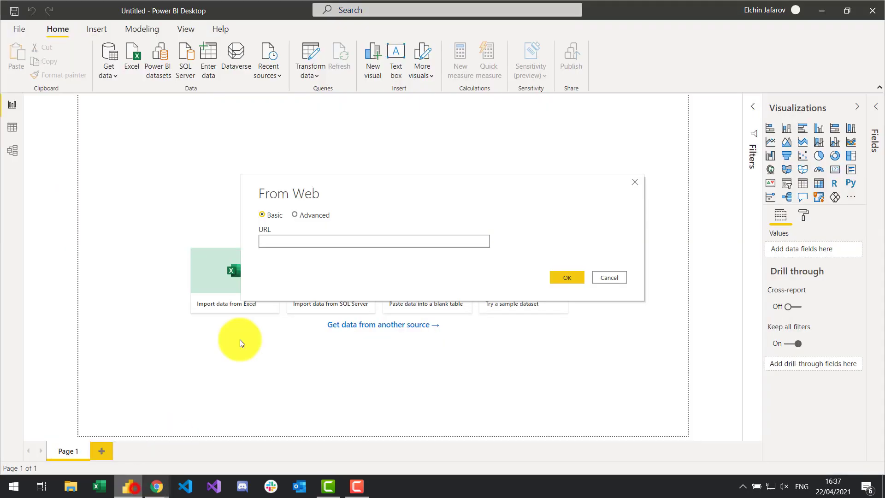
pyautogui.hotkey('ctrl', 'v')
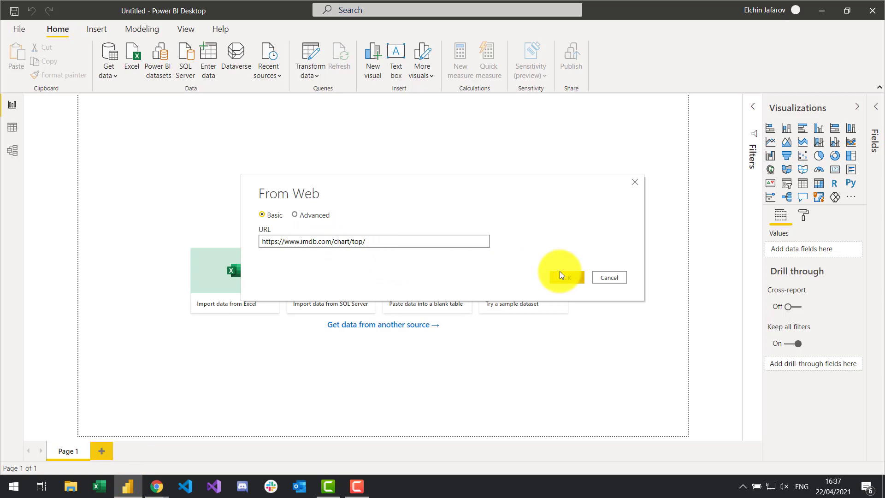
pyautogui.click(571, 275)
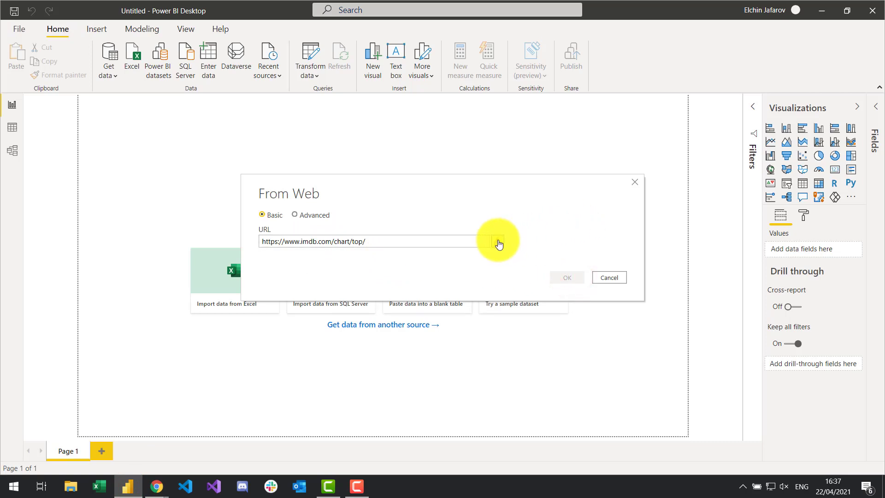
pyautogui.moveTo(499, 243)
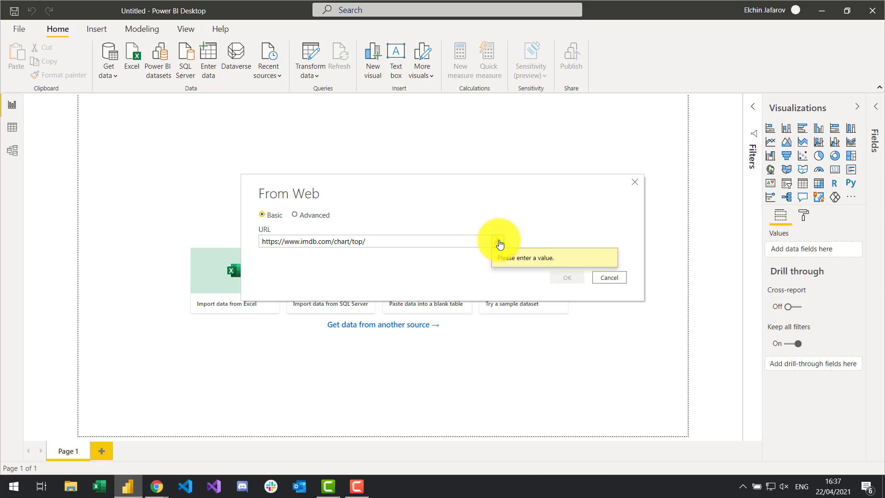
pyautogui.click(394, 243)
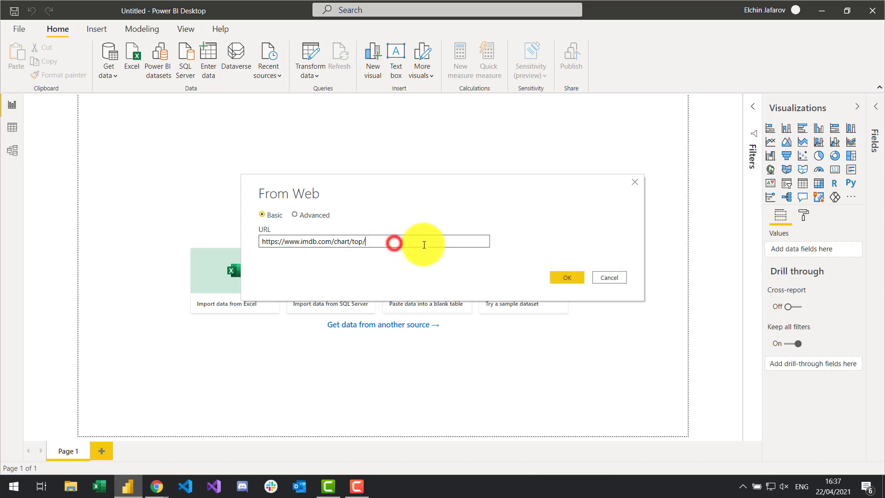
pyautogui.click(564, 276)
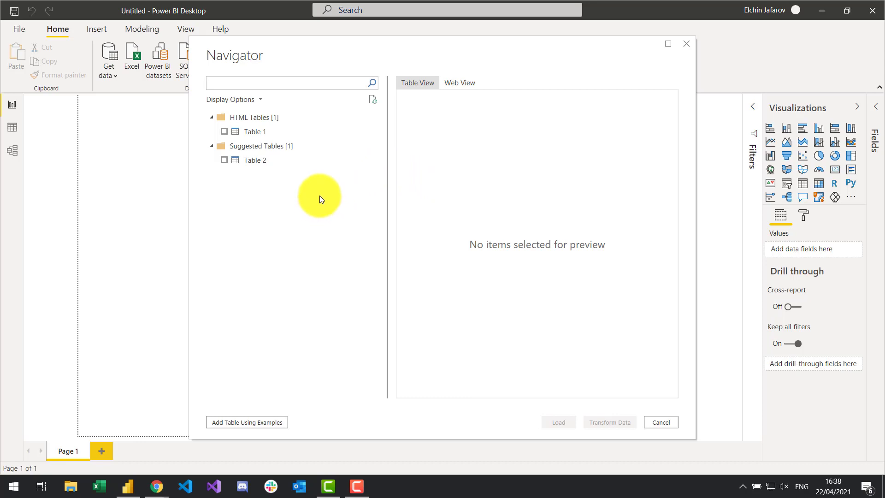
# - Preview Table 1 and the suggested Table 2 in the Navigator and examine their columns
pyautogui.click(251, 133)
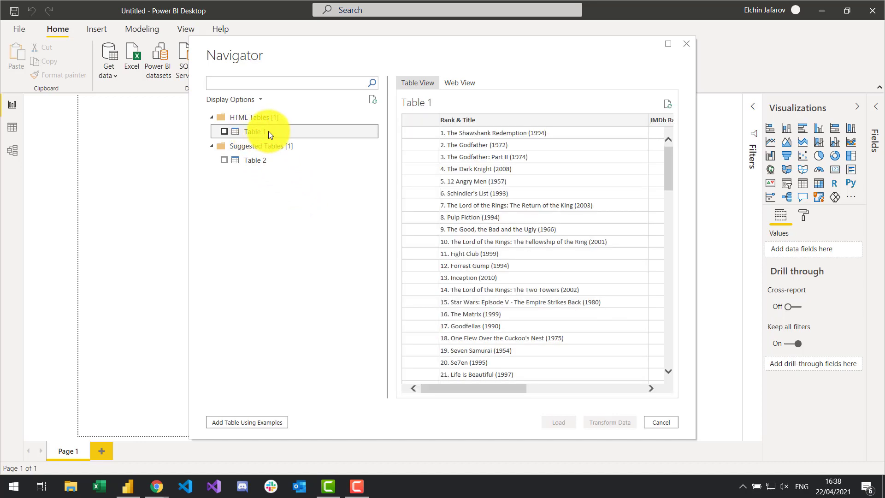
pyautogui.moveTo(442, 387)
pyautogui.mouseDown()
pyautogui.moveTo(568, 386)
pyautogui.moveTo(433, 381)
pyautogui.mouseUp()
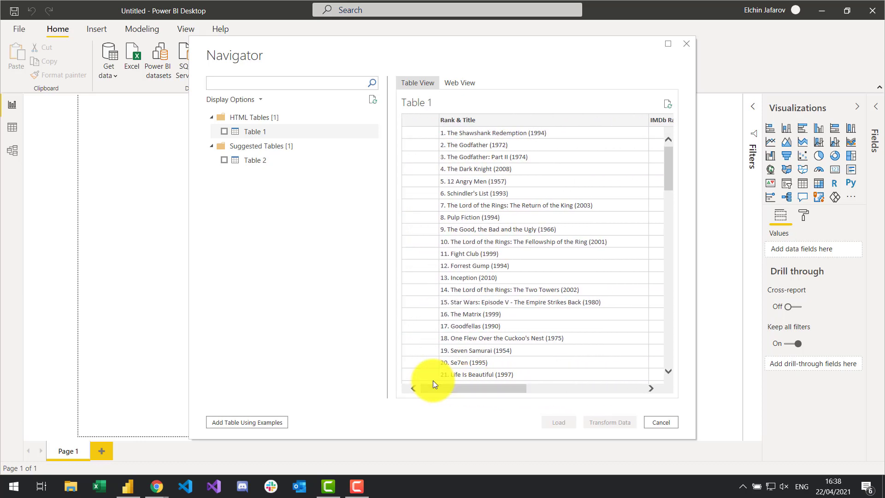
pyautogui.click(250, 160)
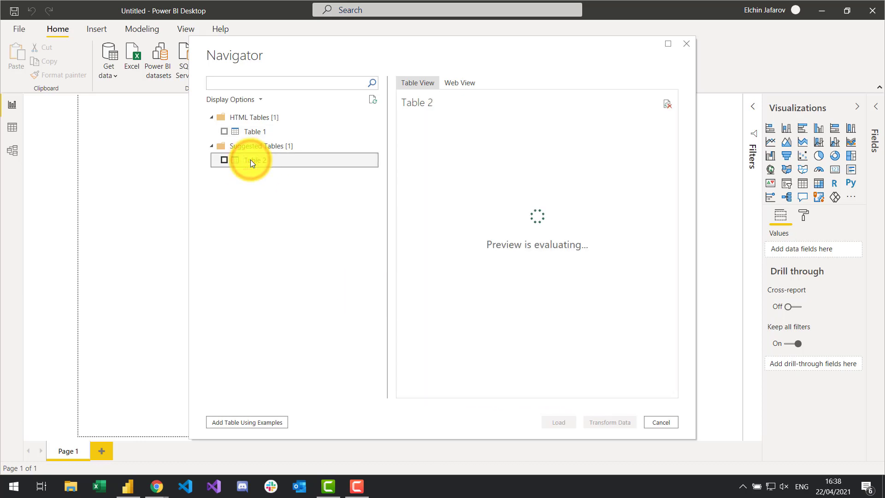
pyautogui.moveTo(446, 388); pyautogui.dragTo(602, 389)
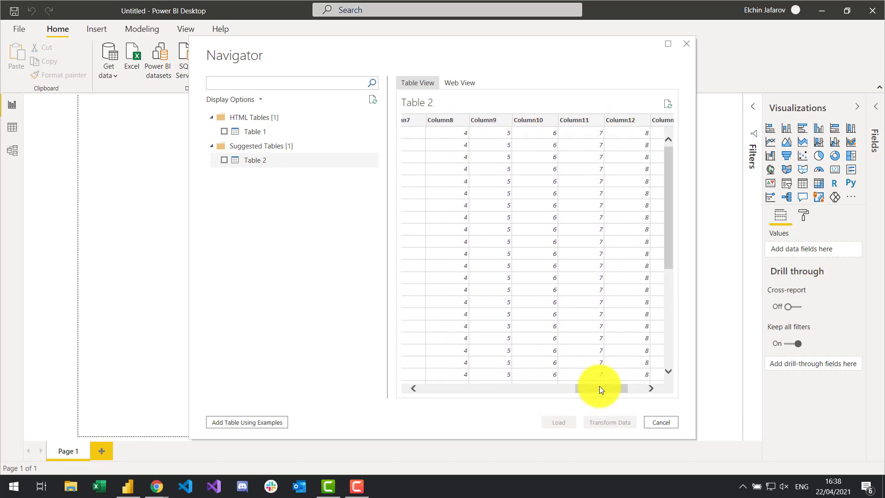
# - Select Table 1 under HTML Tables for import and open it in the Power Query Editor to transform its data
pyautogui.moveTo(599, 390); pyautogui.dragTo(450, 388)
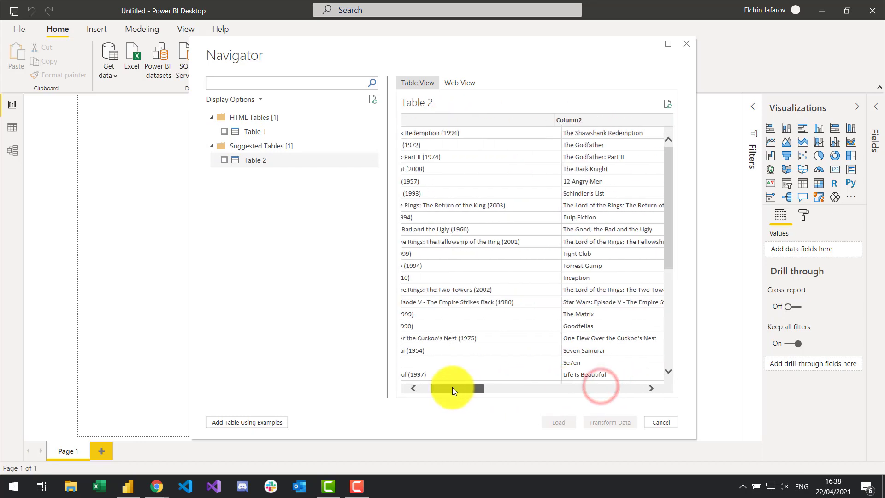
pyautogui.click(250, 133)
pyautogui.moveTo(480, 387); pyautogui.dragTo(443, 387)
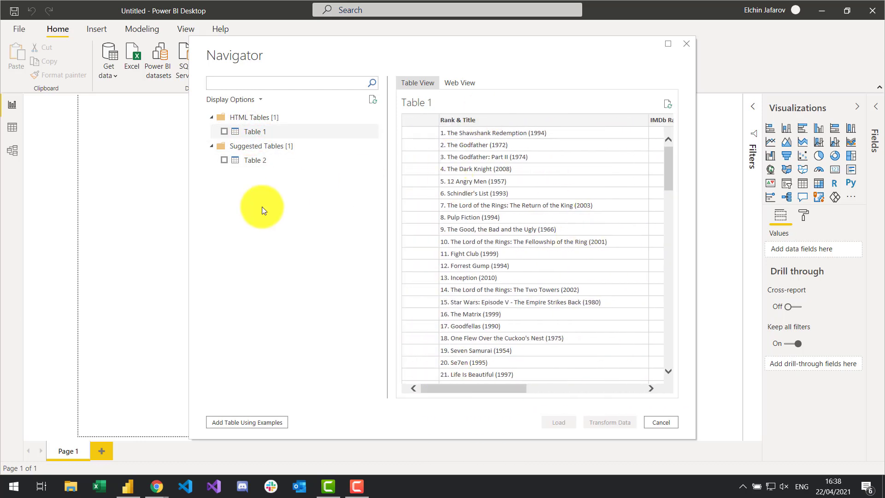
pyautogui.click(224, 131)
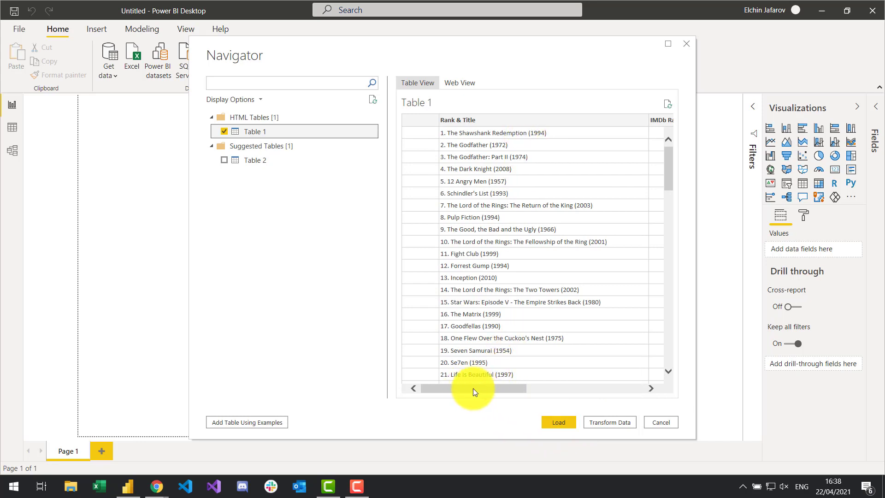
pyautogui.moveTo(471, 386)
pyautogui.mouseDown()
pyautogui.moveTo(587, 386)
pyautogui.moveTo(467, 386)
pyautogui.mouseUp()
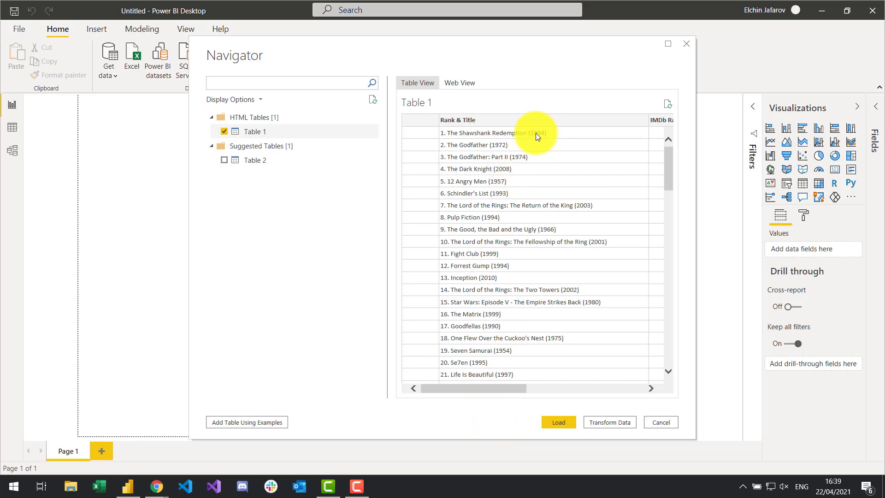
pyautogui.moveTo(489, 385)
pyautogui.mouseDown()
pyautogui.moveTo(572, 386)
pyautogui.moveTo(493, 390)
pyautogui.mouseUp()
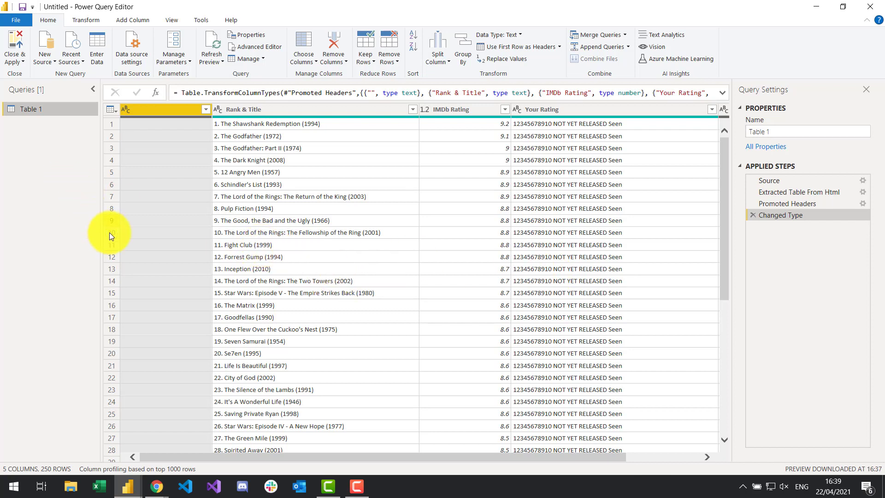
# - Review the columns of Table 1 and remove the empty unnamed column before Rank & Title
pyautogui.moveTo(305, 457); pyautogui.dragTo(495, 457)
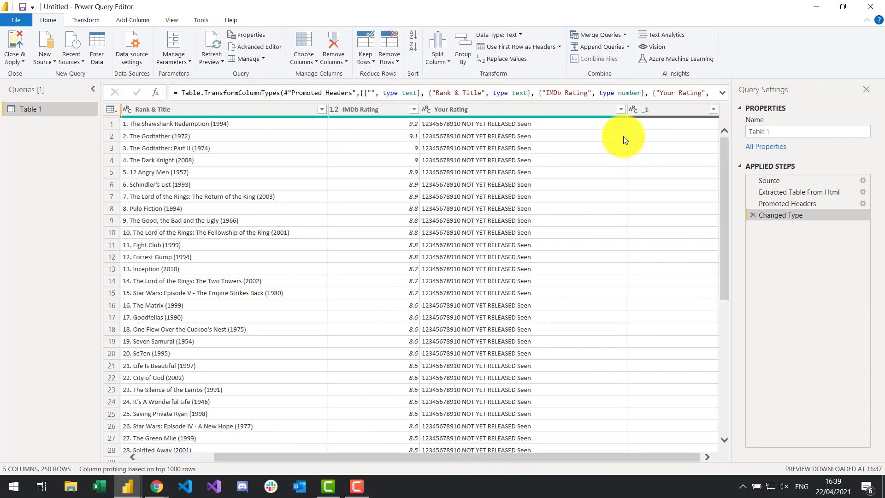
pyautogui.moveTo(580, 459); pyautogui.dragTo(402, 306)
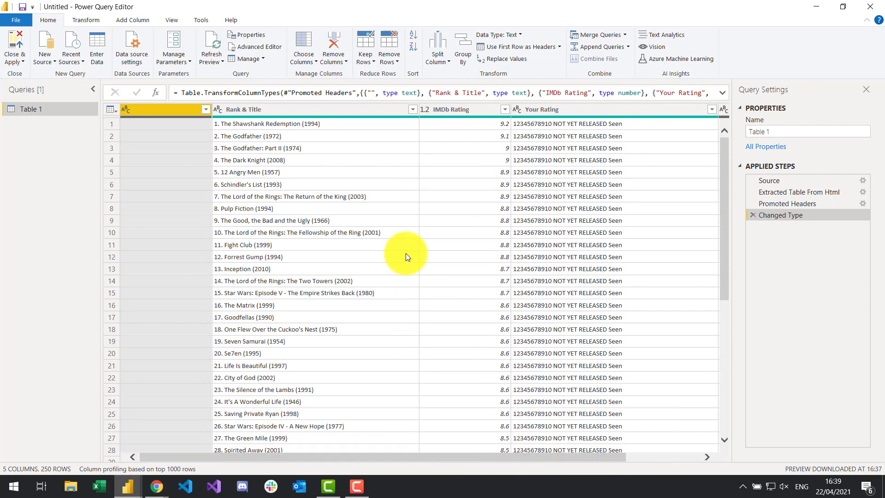
pyautogui.rightClick(171, 111)
pyautogui.click(194, 133)
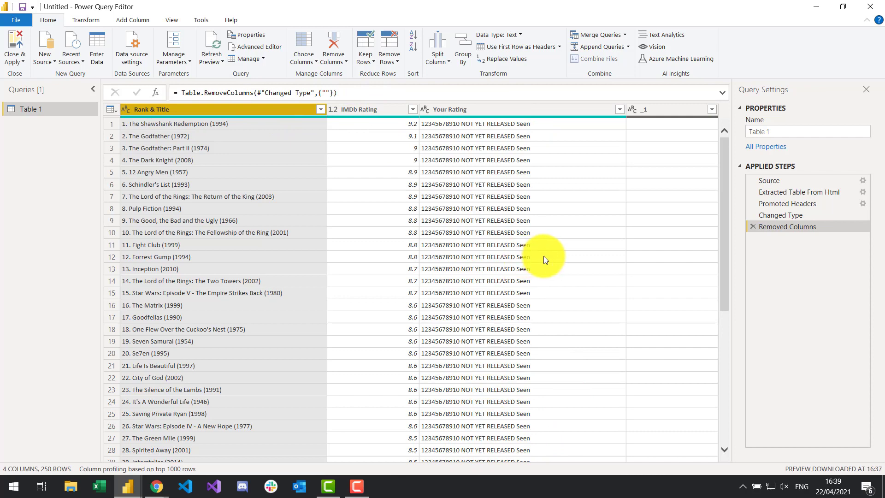
# - Select the Your Rating and _1 columns together and remove both from the table
pyautogui.scroll(-10, 544, 256)
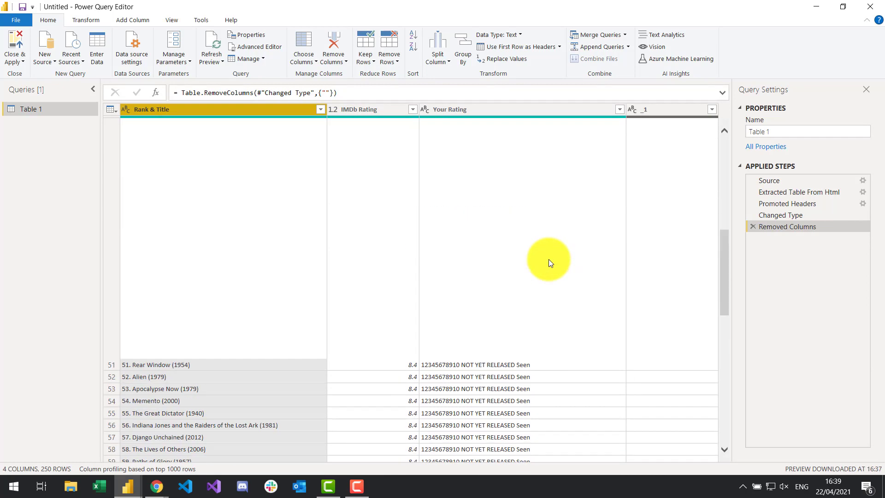
pyautogui.scroll(10, 550, 263)
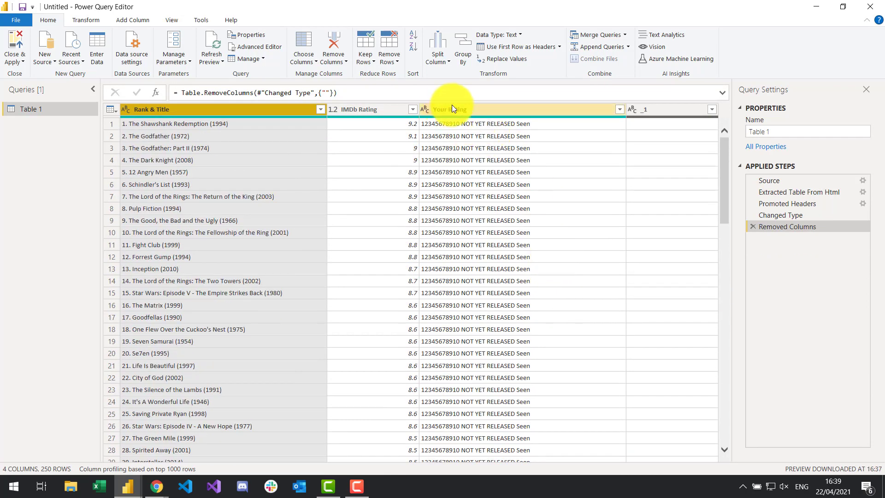
pyautogui.click(513, 107)
pyautogui.keyDown('ctrl'); pyautogui.click(650, 109); pyautogui.keyUp('ctrl')
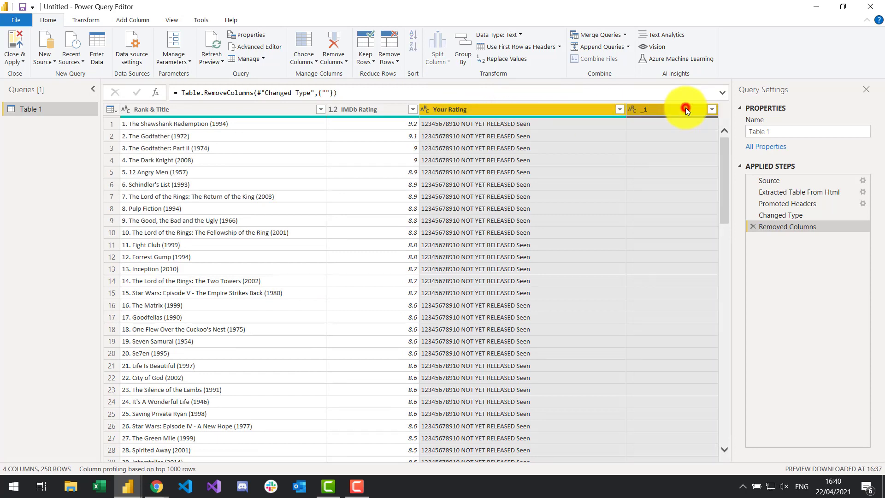
pyautogui.click(574, 110)
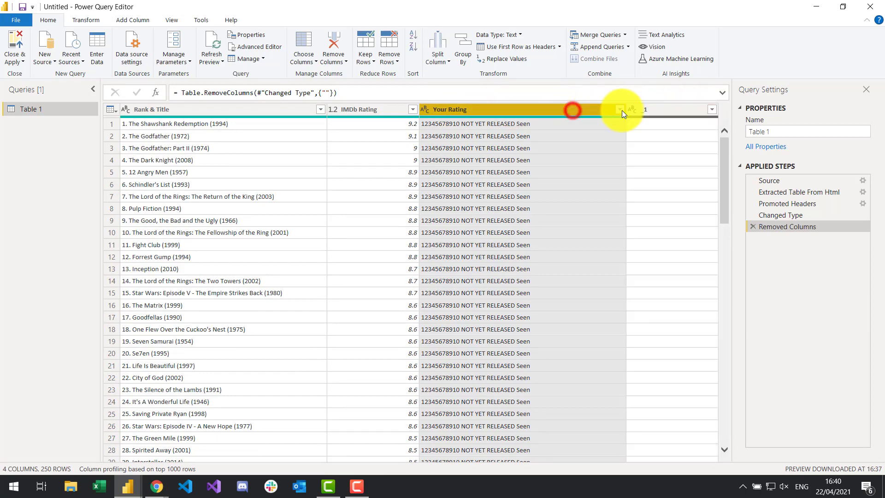
pyautogui.click(660, 107)
pyautogui.click(577, 107)
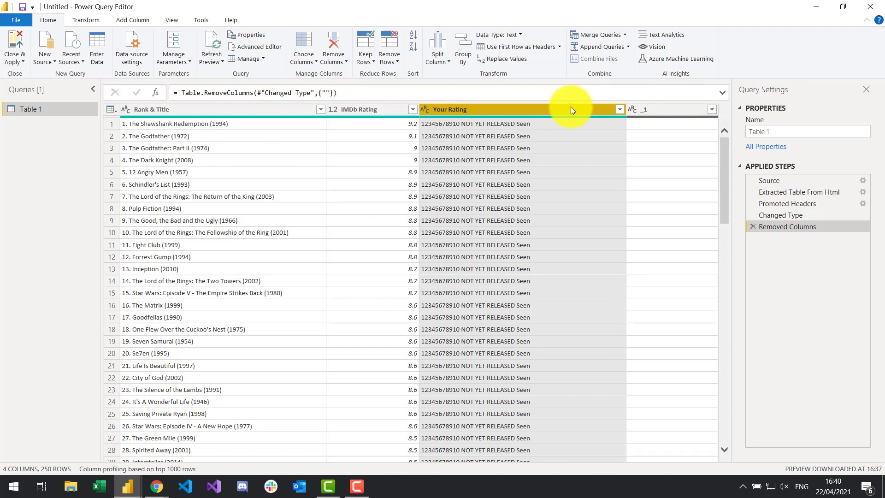
pyautogui.keyDown('ctrl'); pyautogui.click(667, 110); pyautogui.keyUp('ctrl')
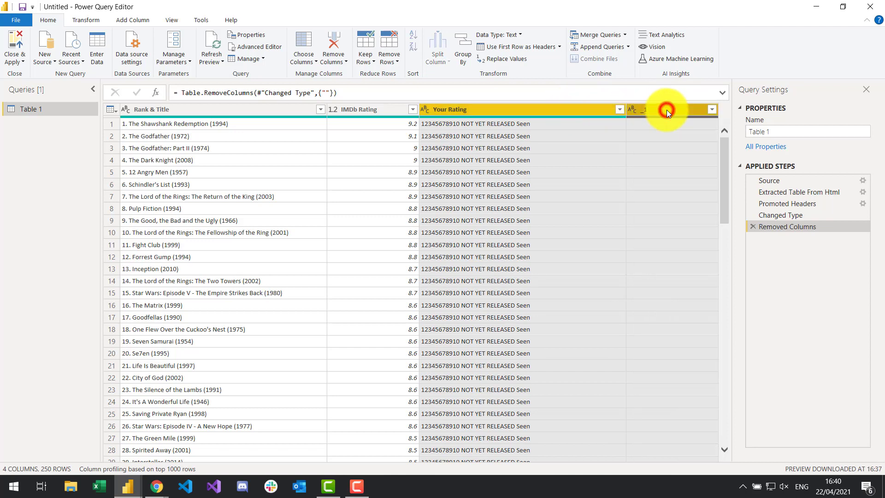
pyautogui.rightClick(573, 110)
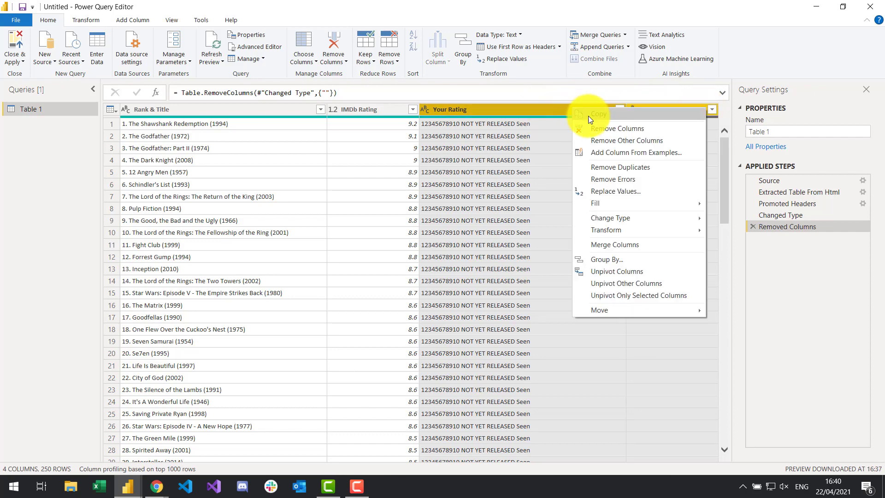
pyautogui.click(655, 126)
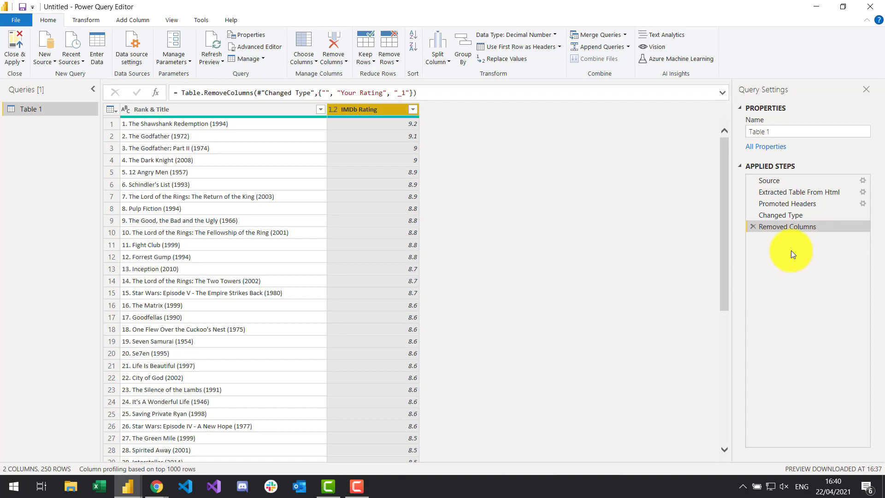
# - Examine the table at the Promoted Headers, Changed Type and Removed Columns applied steps, ending on Removed Columns
pyautogui.click(781, 204)
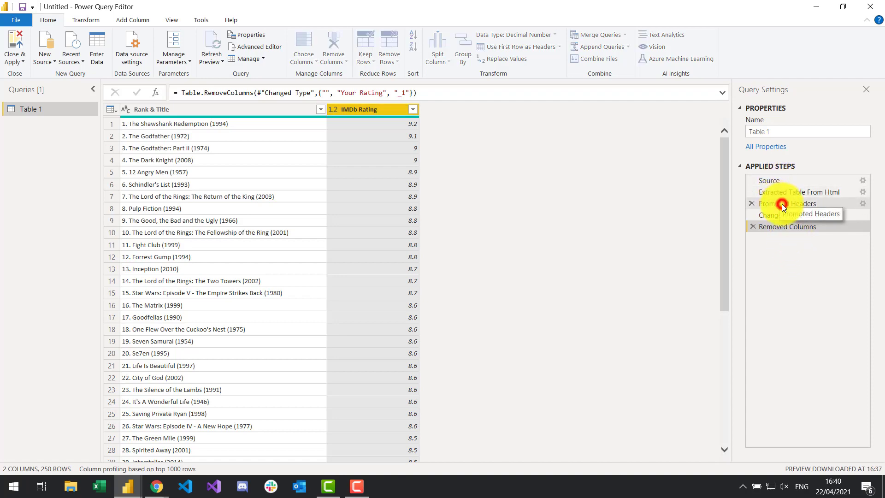
pyautogui.click(779, 215)
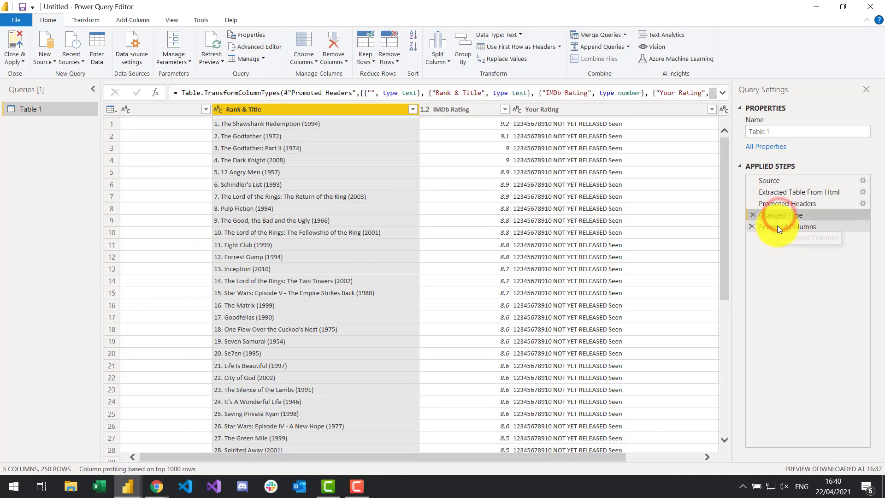
pyautogui.click(777, 225)
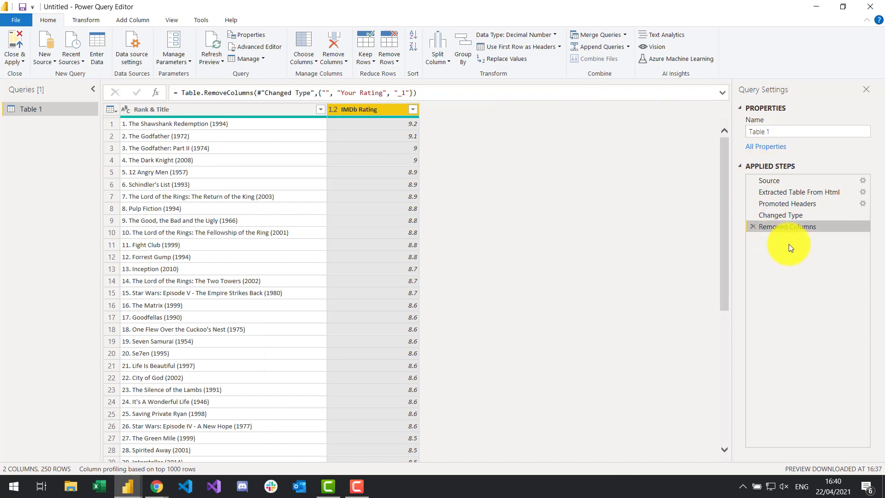
pyautogui.click(779, 215)
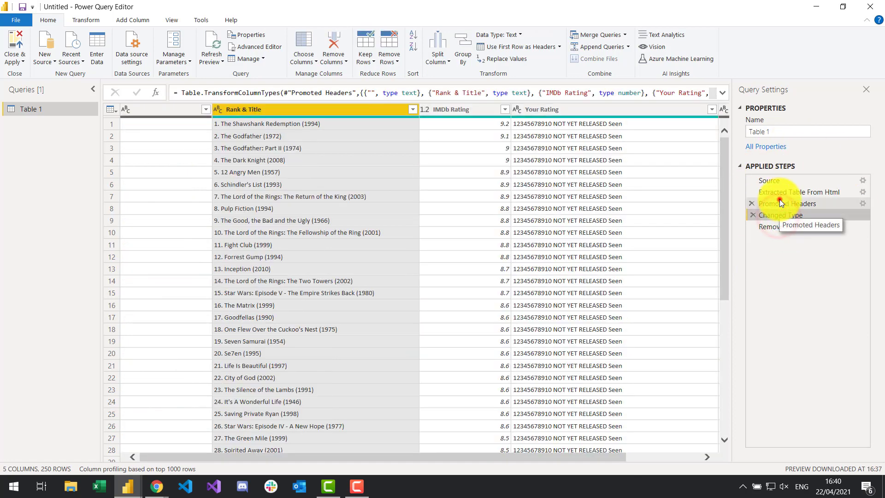
pyautogui.click(781, 203)
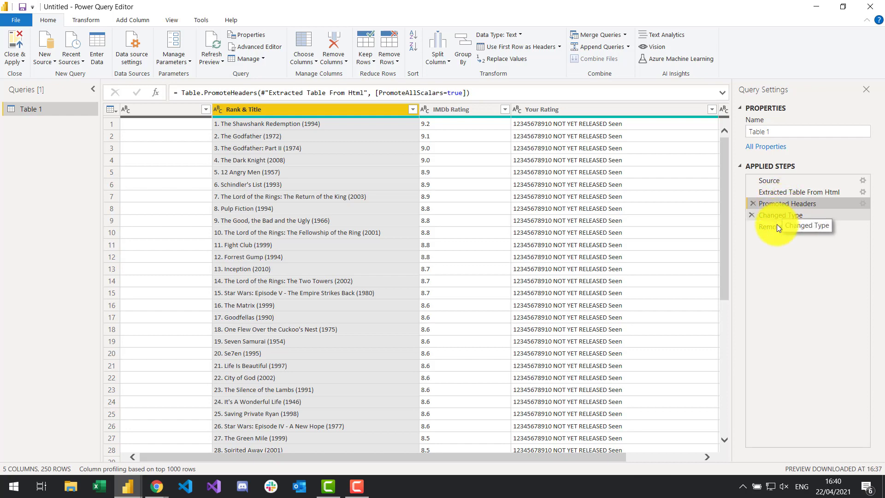
pyautogui.click(776, 227)
pyautogui.click(781, 216)
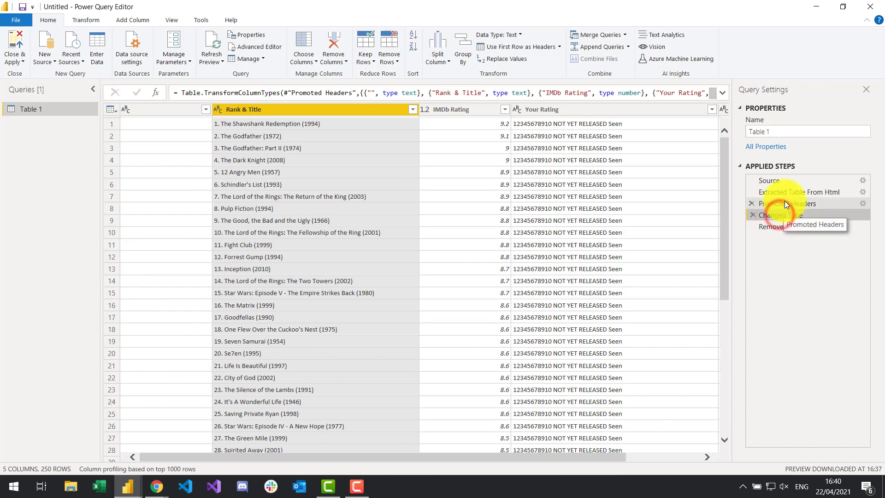
pyautogui.click(781, 203)
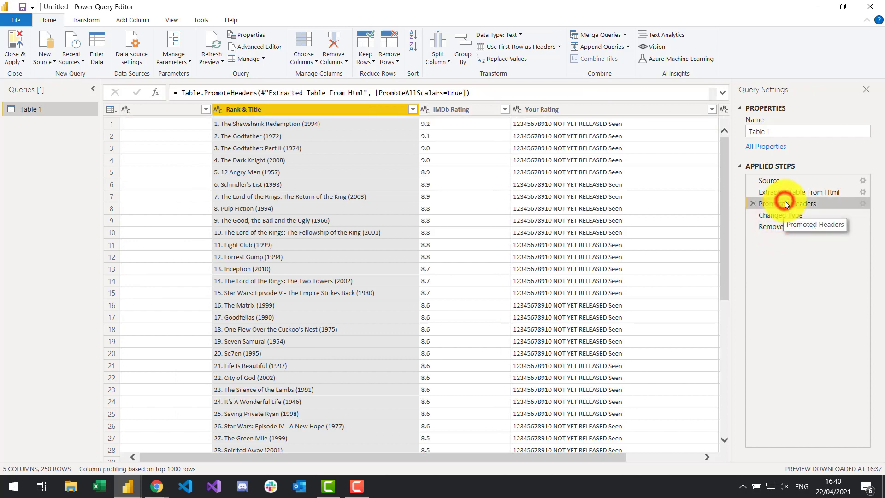
pyautogui.click(781, 227)
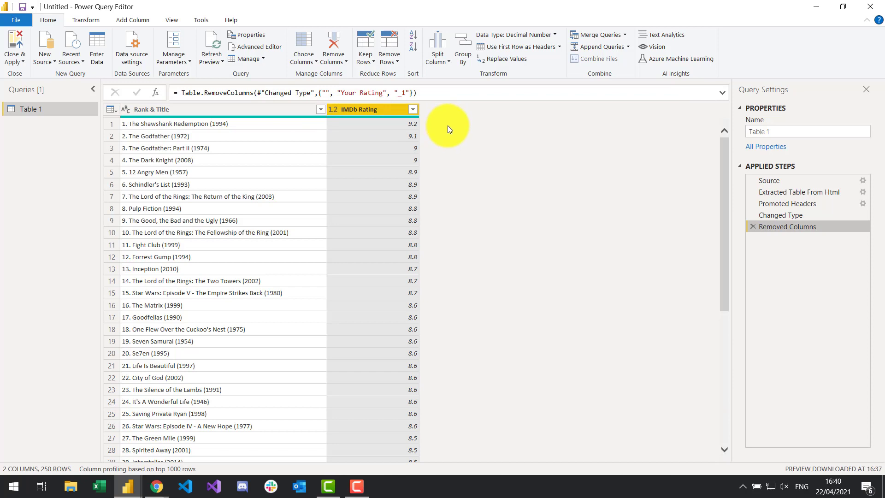
# - Look through the Rank & Title column and start splitting it by delimiter
pyautogui.click(143, 109)
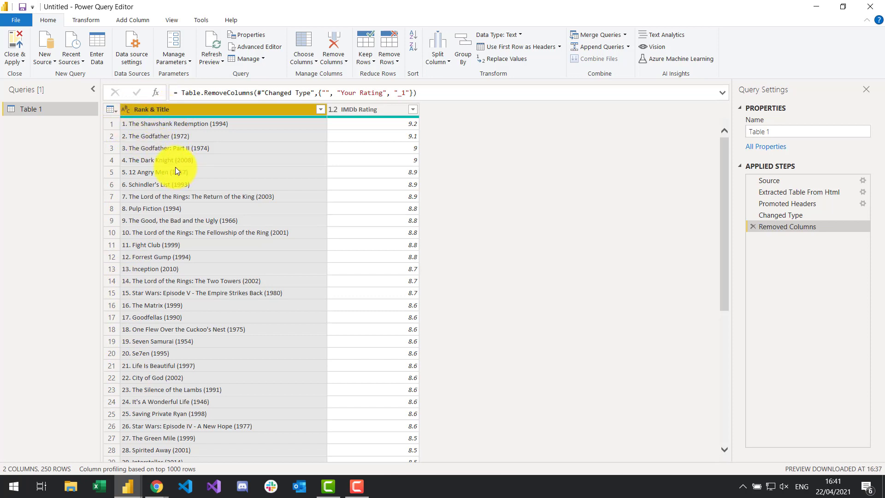
pyautogui.scroll(-11, 176, 168)
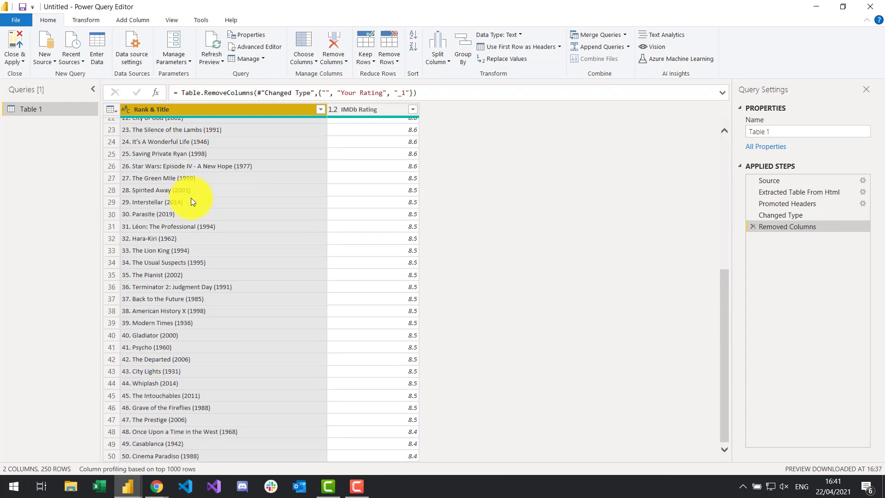
pyautogui.scroll(-11, 191, 200)
pyautogui.scroll(20, 190, 200)
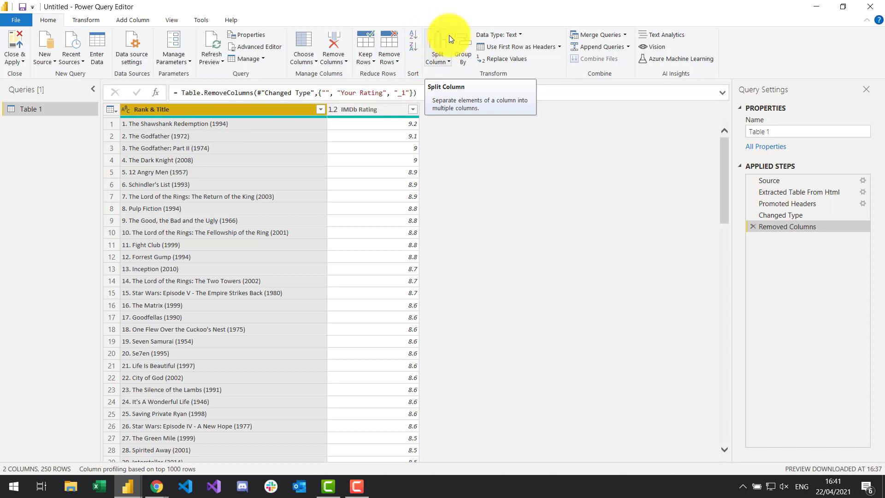
pyautogui.click(444, 60)
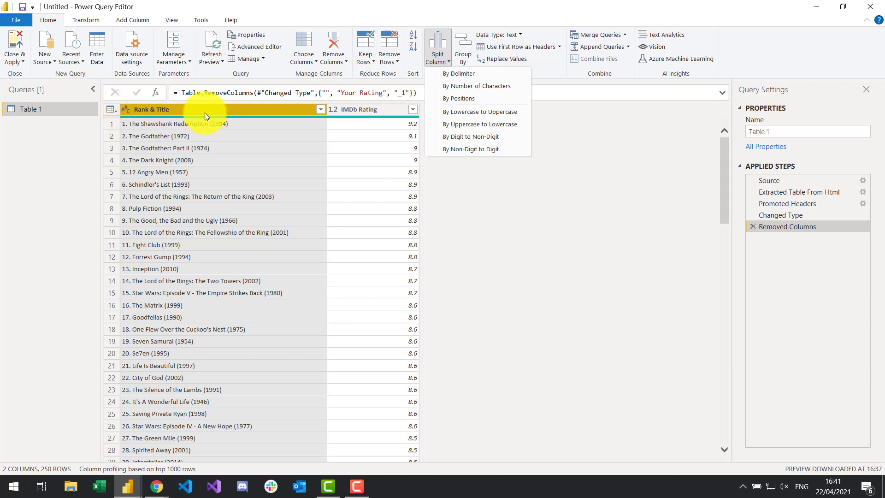
pyautogui.click(460, 75)
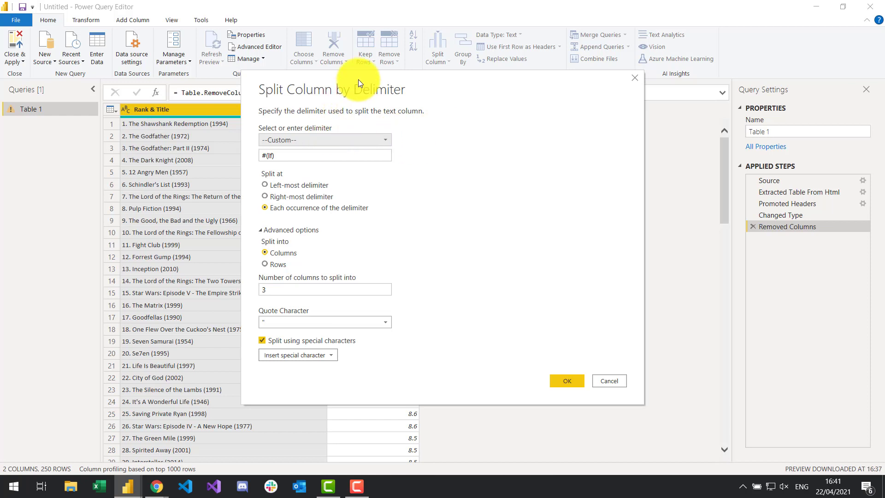
# - Try to split Rank & Title at the left-most custom delimiter, a period followed by a space
pyautogui.moveTo(360, 78); pyautogui.dragTo(460, 81)
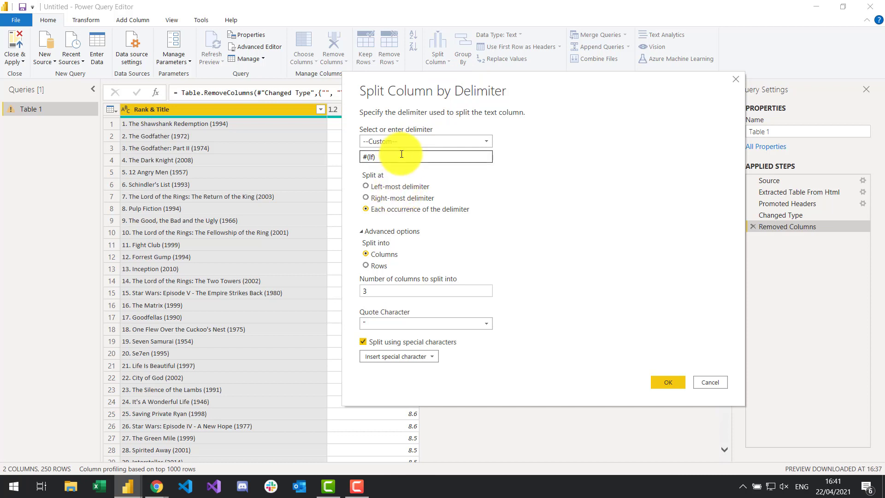
pyautogui.click(407, 142)
pyautogui.click(407, 142)
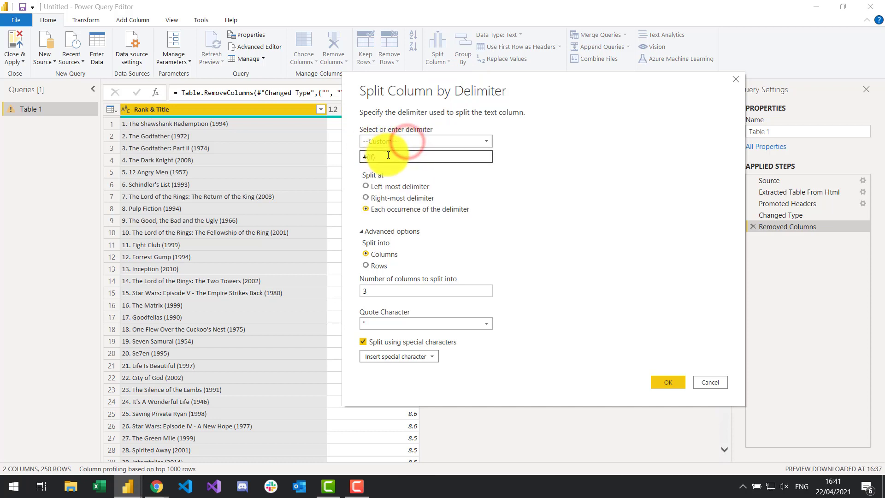
pyautogui.moveTo(401, 157); pyautogui.dragTo(352, 156)
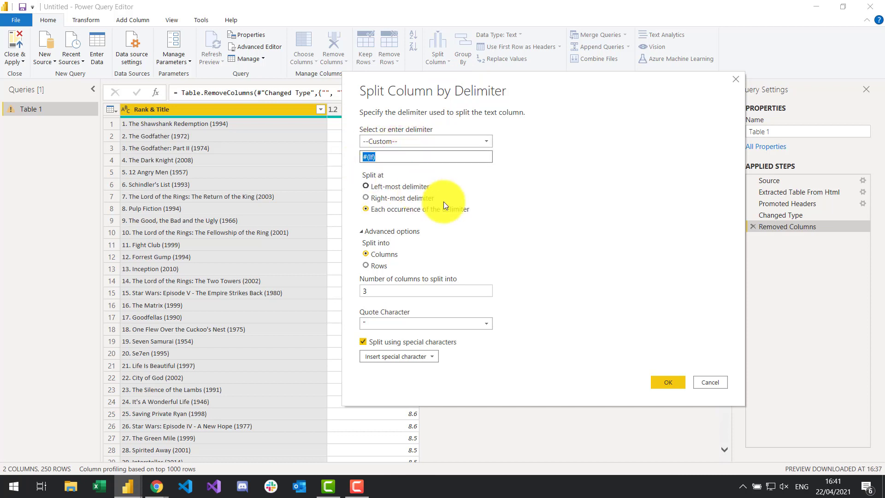
pyautogui.write('.')
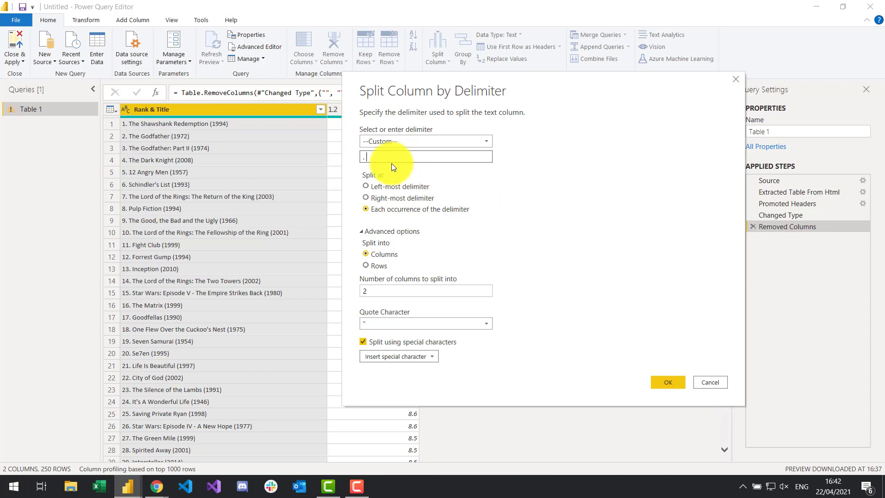
pyautogui.doubleClick(369, 157)
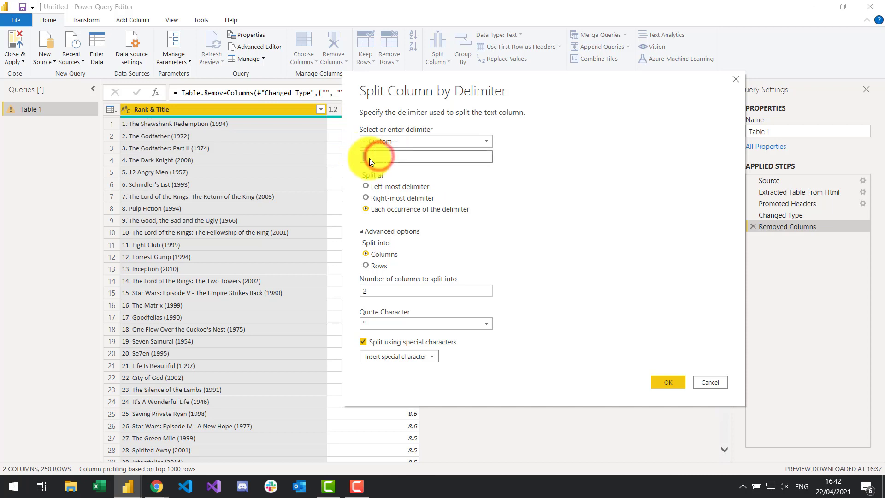
pyautogui.click(521, 172)
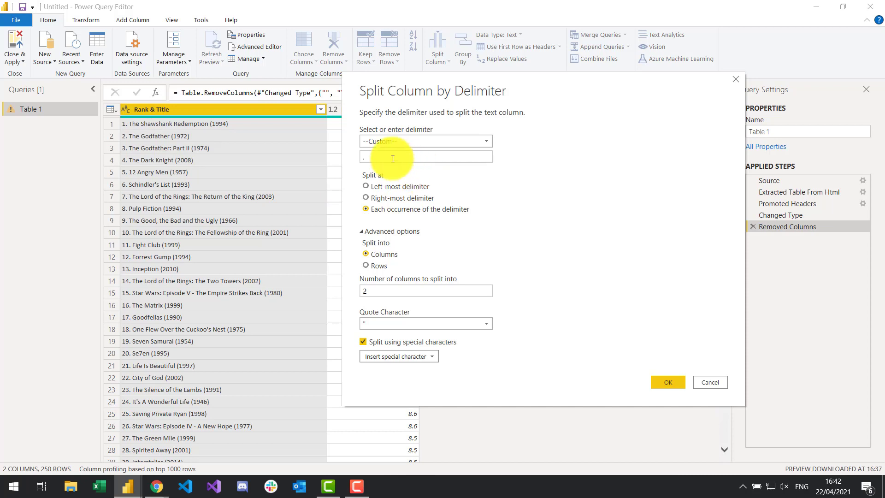
pyautogui.click(416, 154)
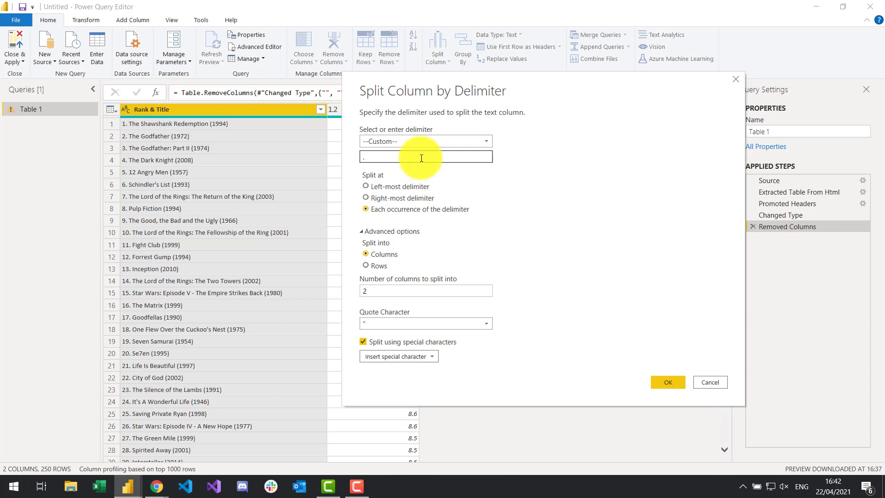
pyautogui.click(397, 186)
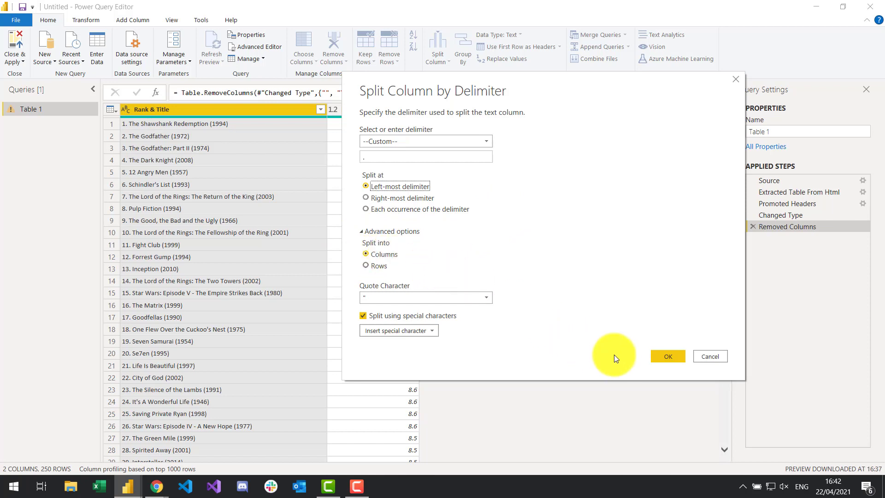
pyautogui.click(669, 355)
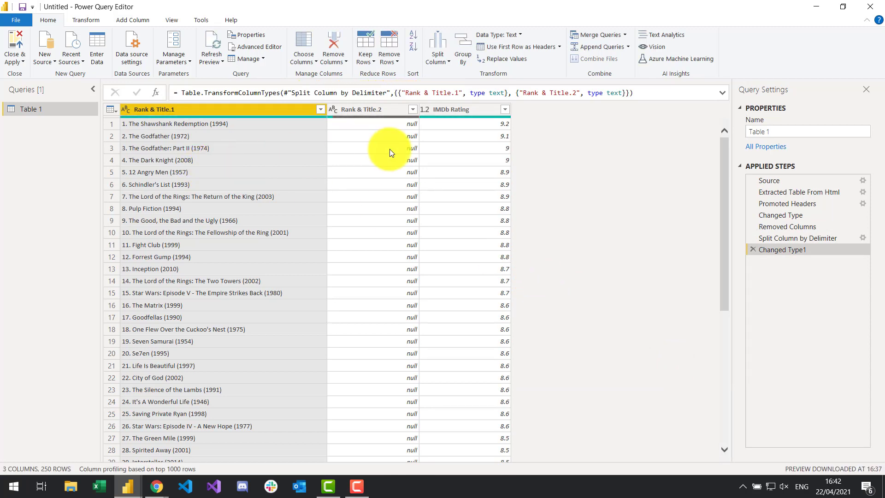
# - Compare the two split columns and delete the Changed Type1 and Split Column by Delimiter applied steps
pyautogui.scroll(-7, 402, 214)
pyautogui.scroll(7, 398, 223)
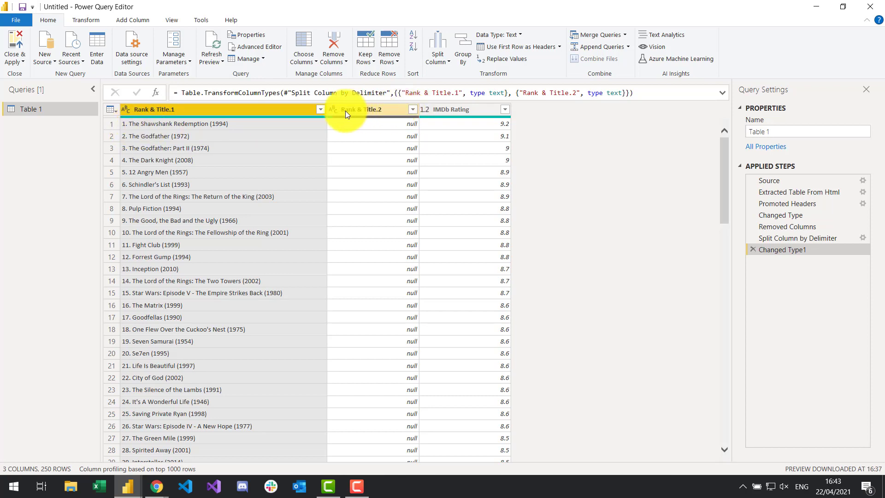
pyautogui.click(358, 111)
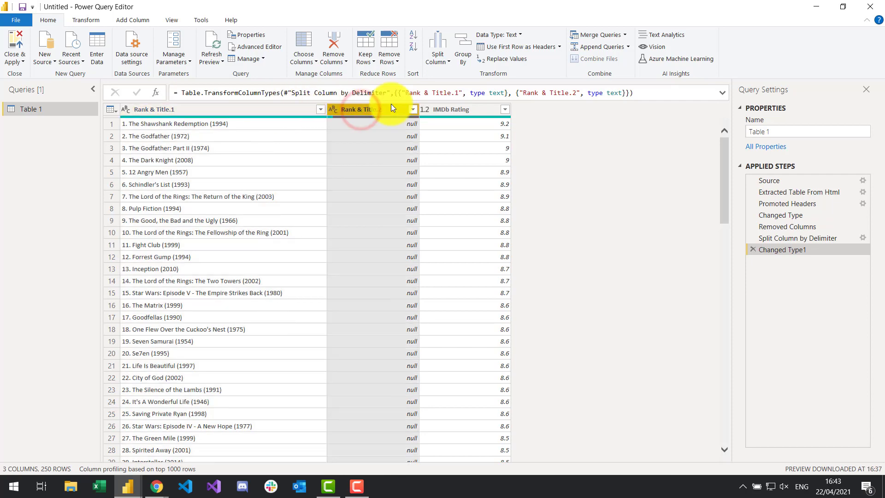
pyautogui.click(278, 106)
pyautogui.click(359, 109)
pyautogui.click(271, 108)
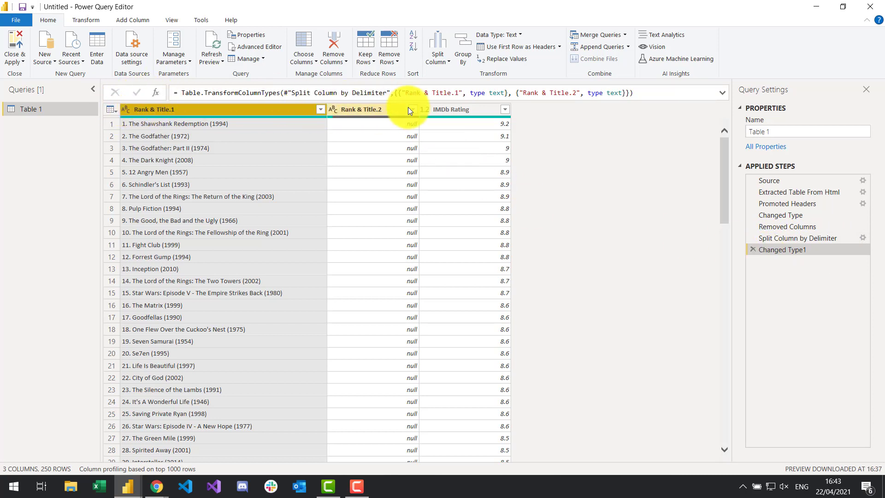
pyautogui.click(753, 249)
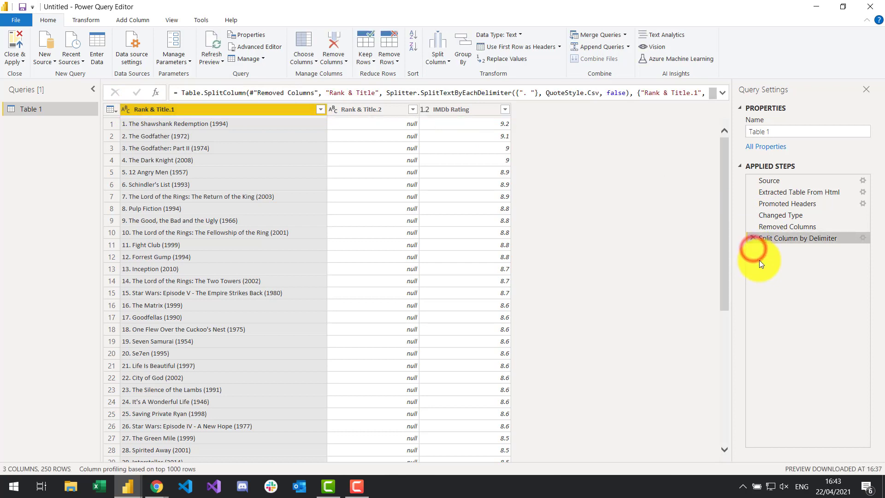
pyautogui.click(752, 237)
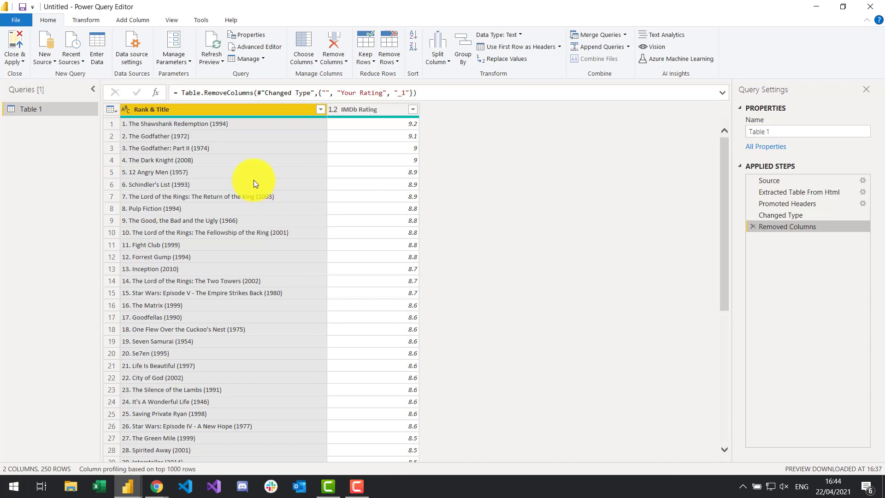
pyautogui.rightClick(221, 109)
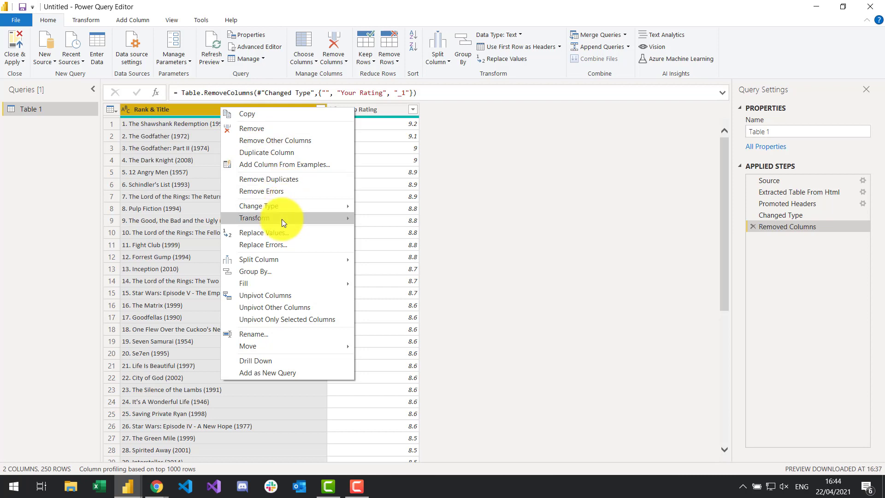
pyautogui.moveTo(282, 220)
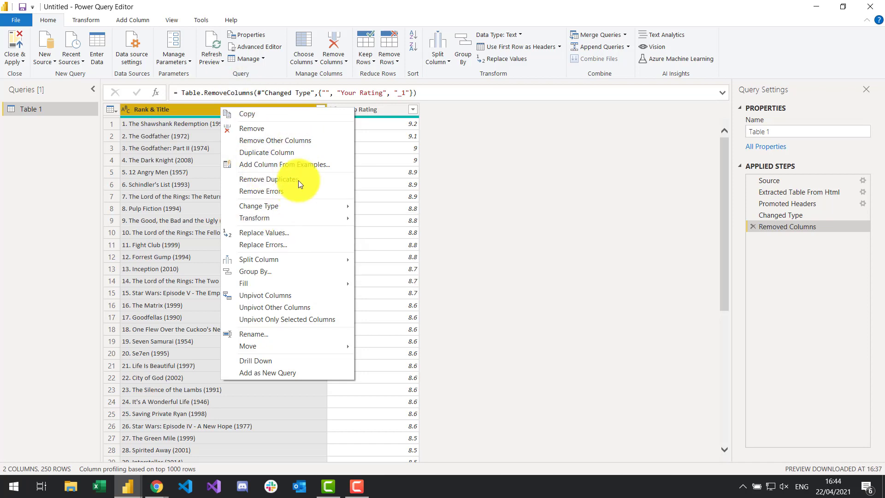
pyautogui.click(505, 2)
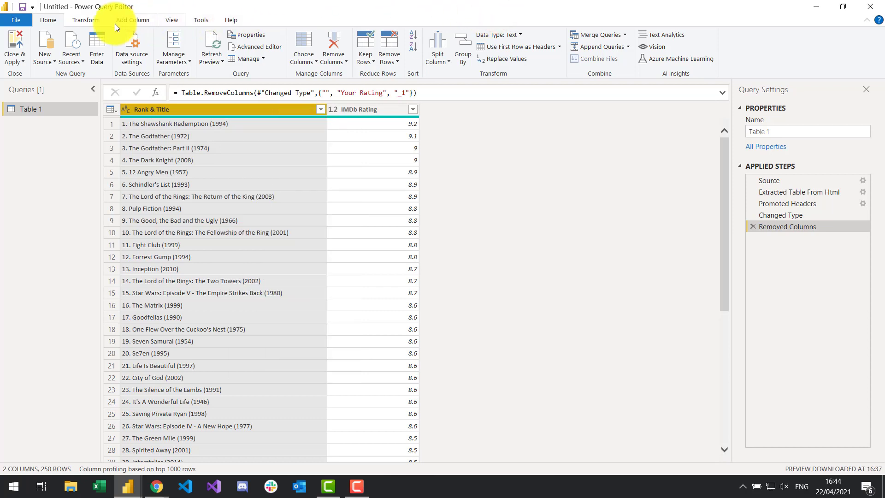
# - Apply the Clean text format to the Rank & Title column to strip its non-printable characters
pyautogui.click(90, 21)
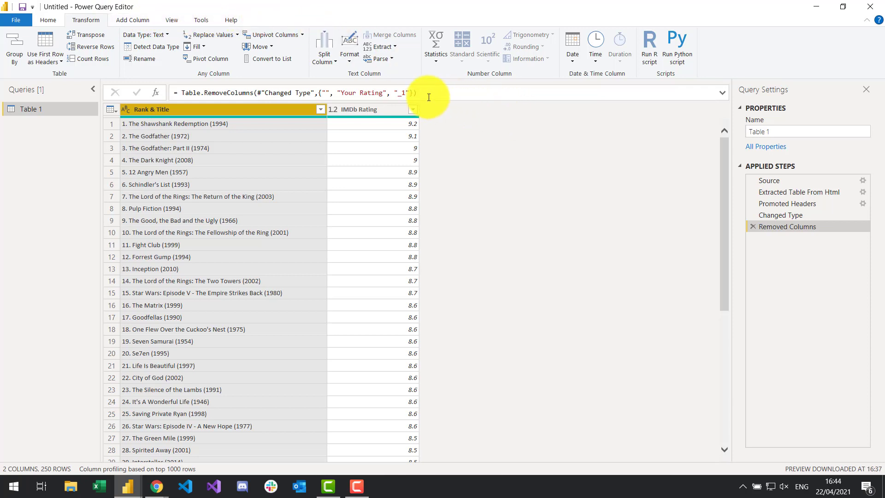
pyautogui.click(351, 62)
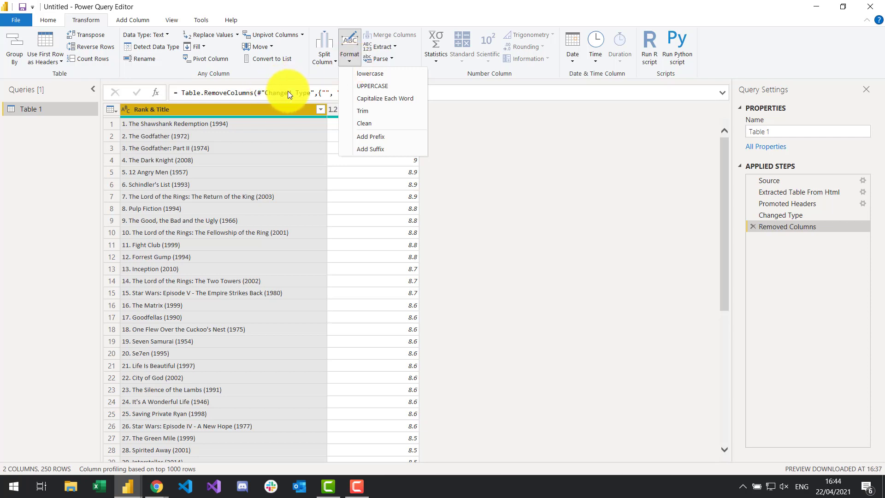
pyautogui.click(366, 123)
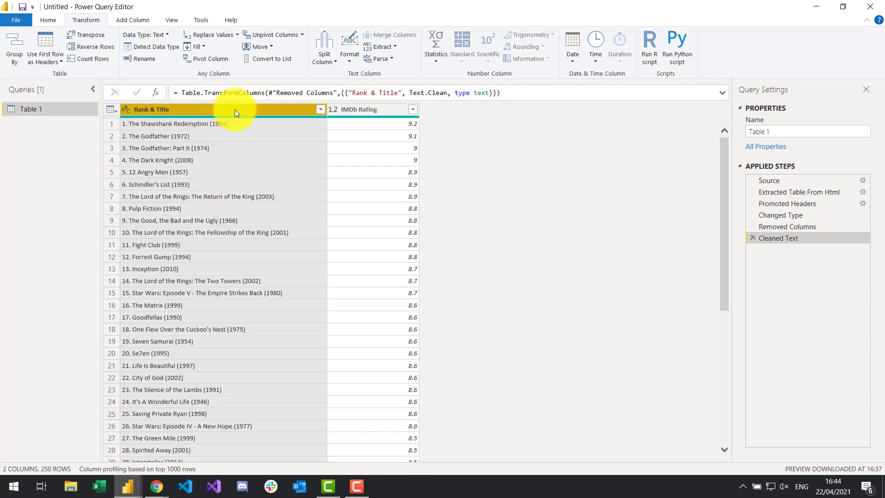
# - Split the cleaned Rank & Title column by delimiter at the left-most period
pyautogui.click(329, 66)
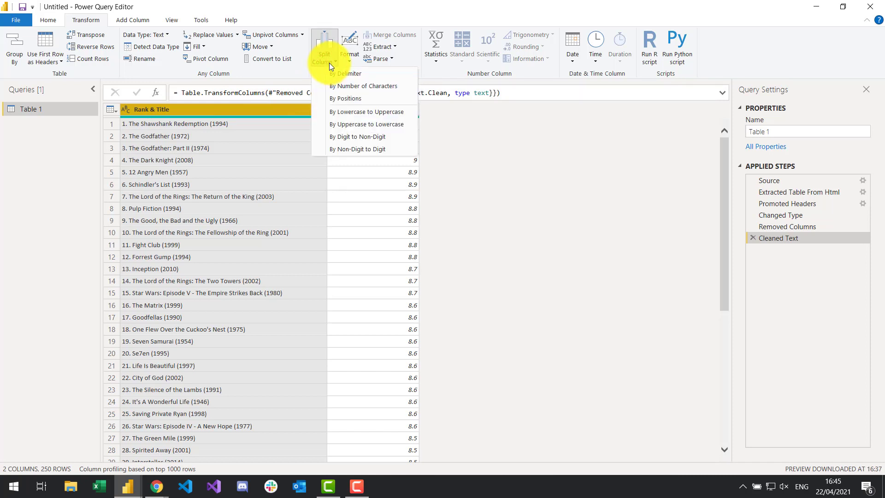
pyautogui.click(342, 74)
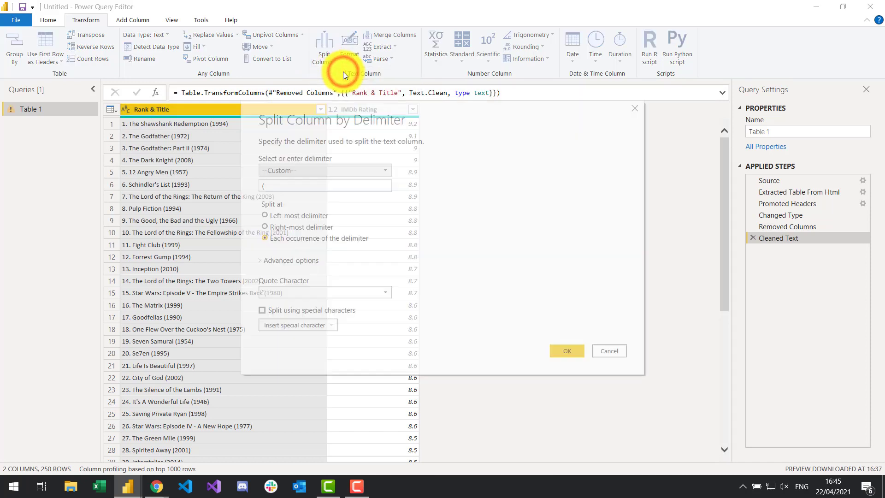
pyautogui.doubleClick(293, 185)
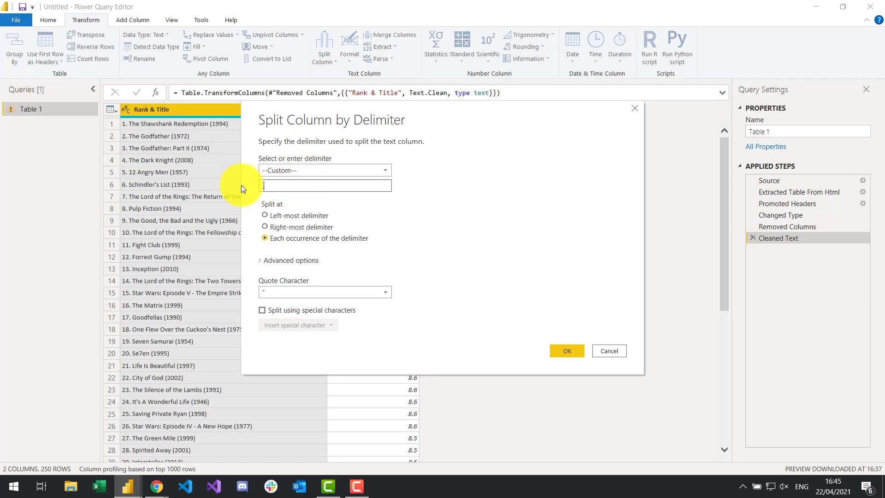
pyautogui.click(302, 215)
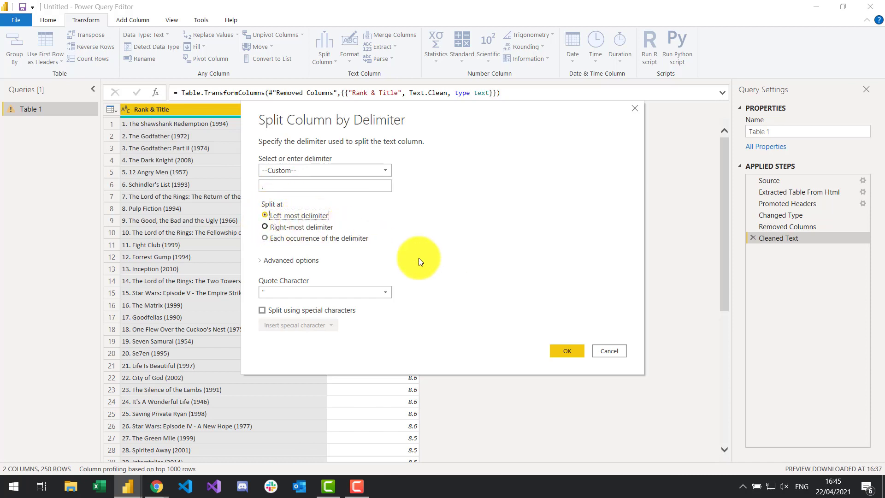
pyautogui.click(568, 349)
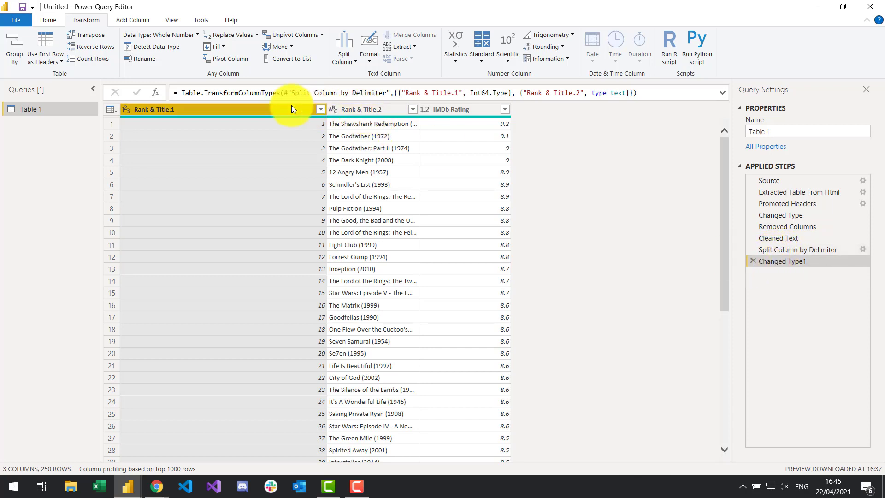
# - Check the data type choices of the Rank & Title.1 and Rank & Title.2 columns
pyautogui.click(127, 110)
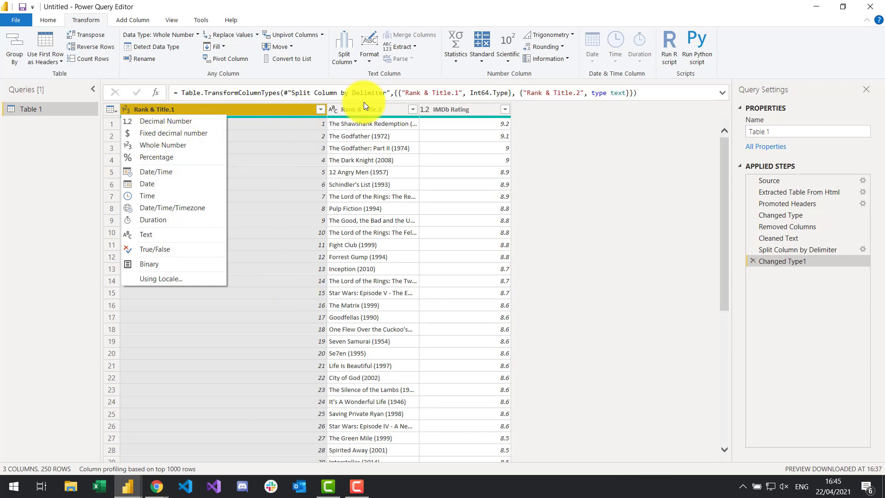
pyautogui.click(332, 110)
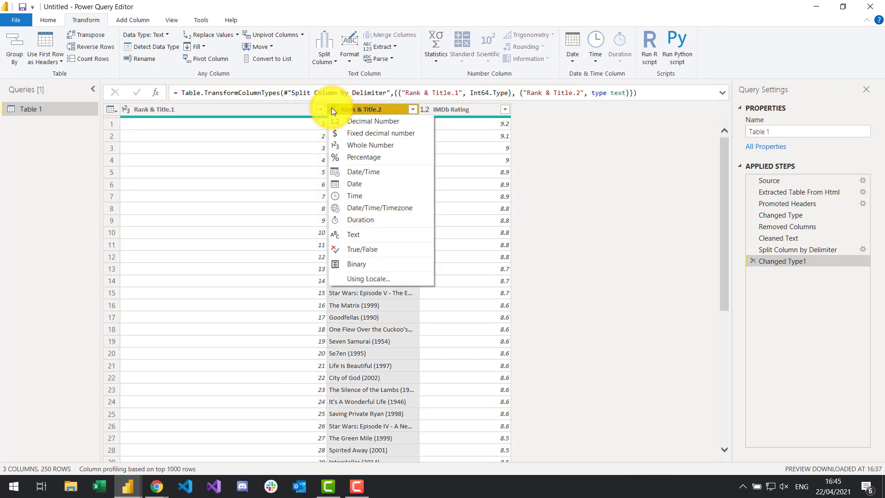
pyautogui.click(622, 150)
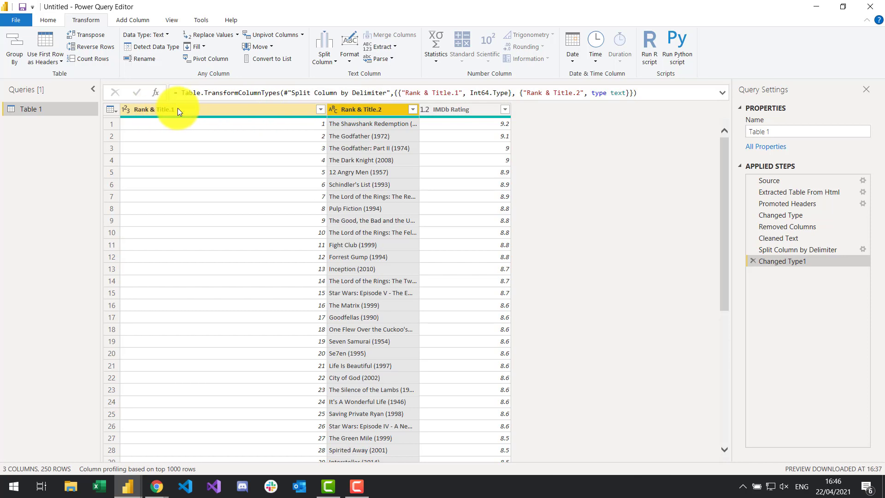
# - Rename the Rank & Title.1 column as Rank and widen the Rank & Title.2 column to fit the full titles
pyautogui.doubleClick(286, 109)
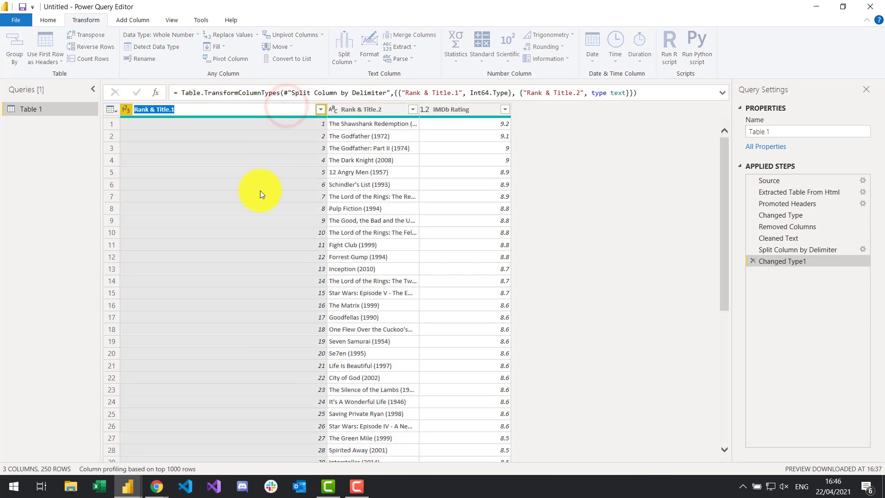
pyautogui.write('Rank')
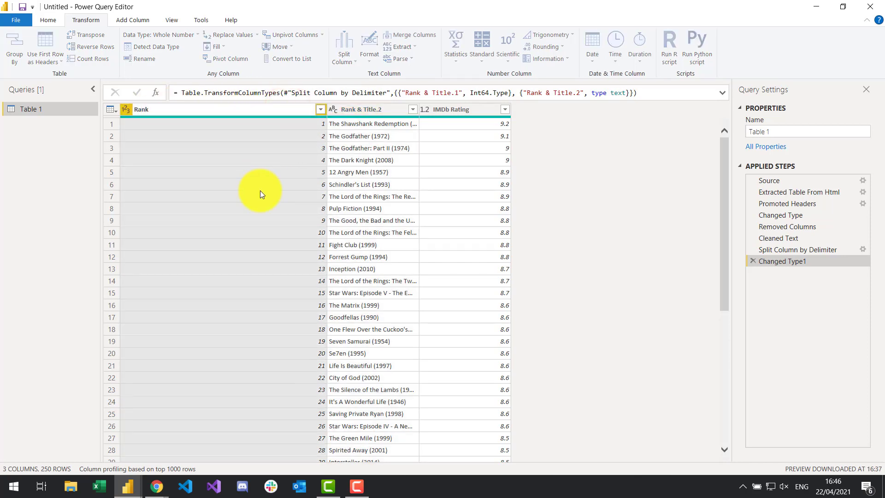
pyautogui.press('Return')
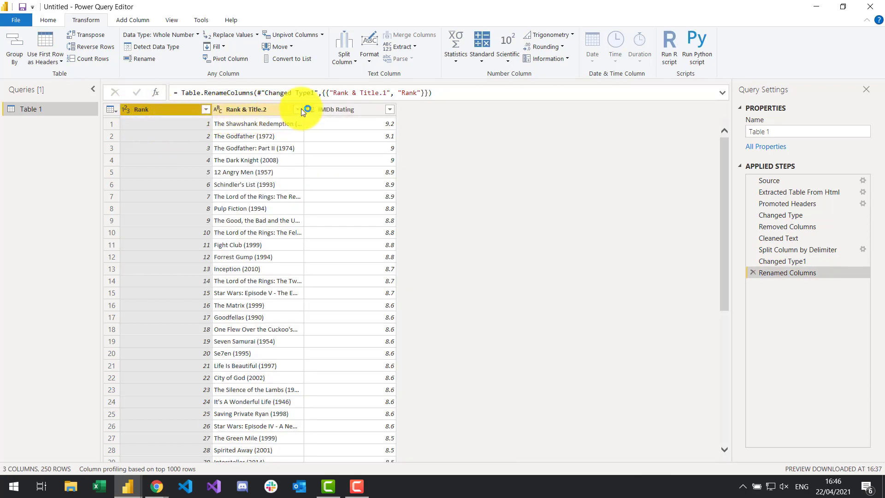
pyautogui.moveTo(304, 109); pyautogui.dragTo(410, 110)
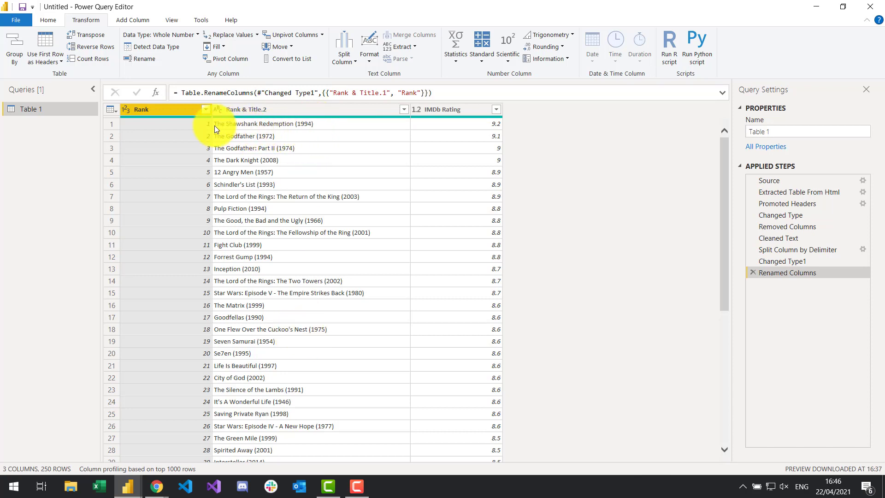
pyautogui.click(318, 107)
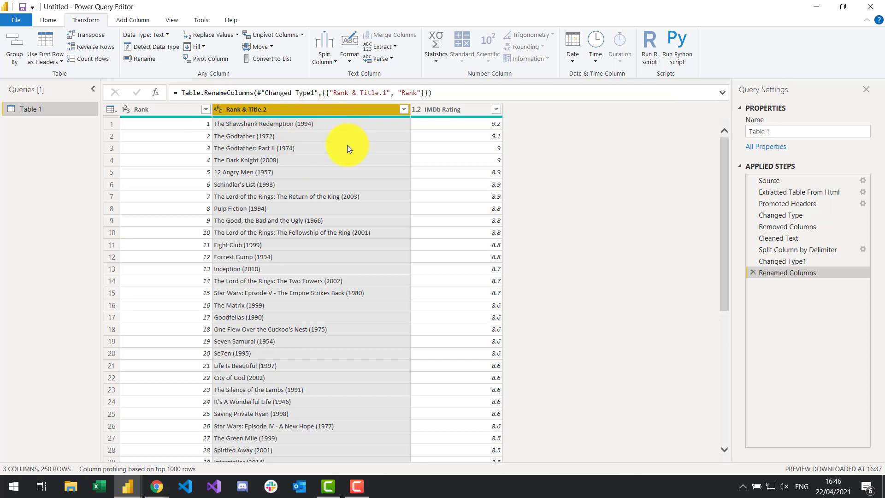
pyautogui.click(330, 62)
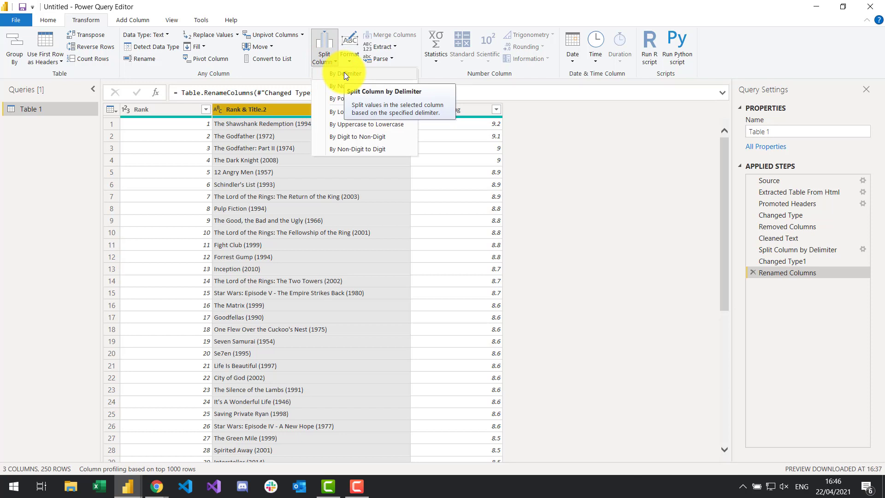
pyautogui.click(753, 60)
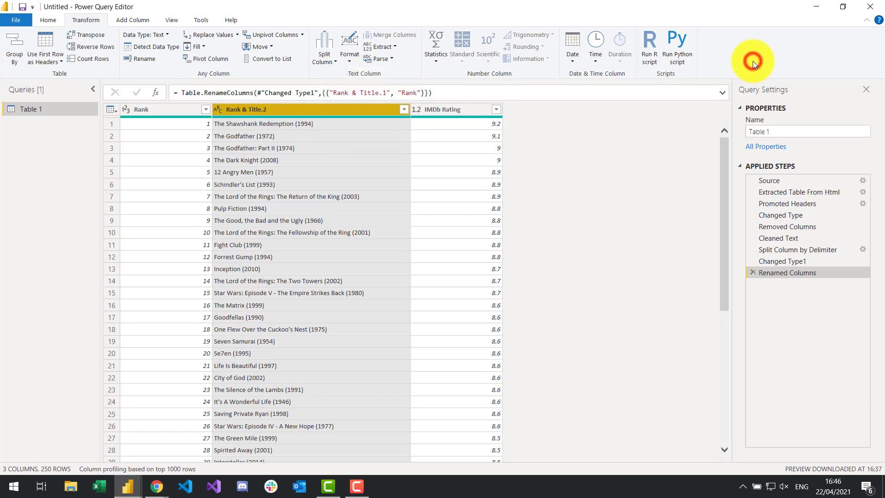
# - Split the Rank & Title.2 column by the custom delimiter "(" at its right-most occurrence
pyautogui.click(395, 46)
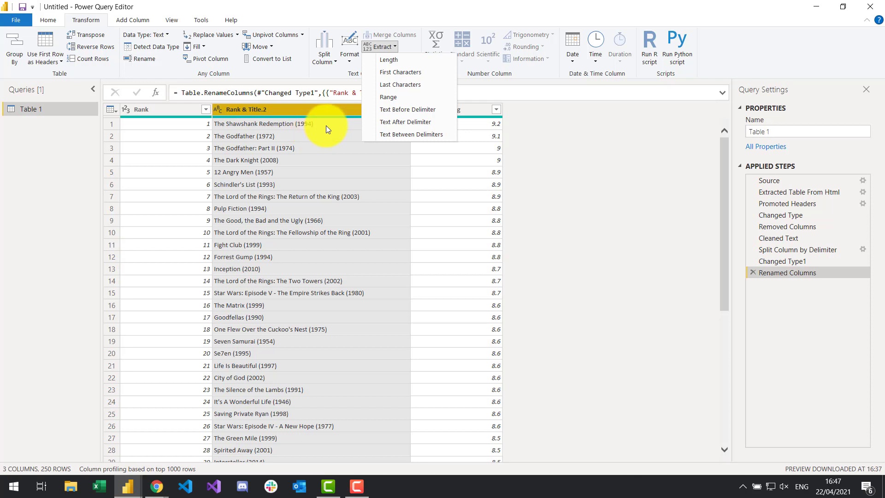
pyautogui.click(328, 61)
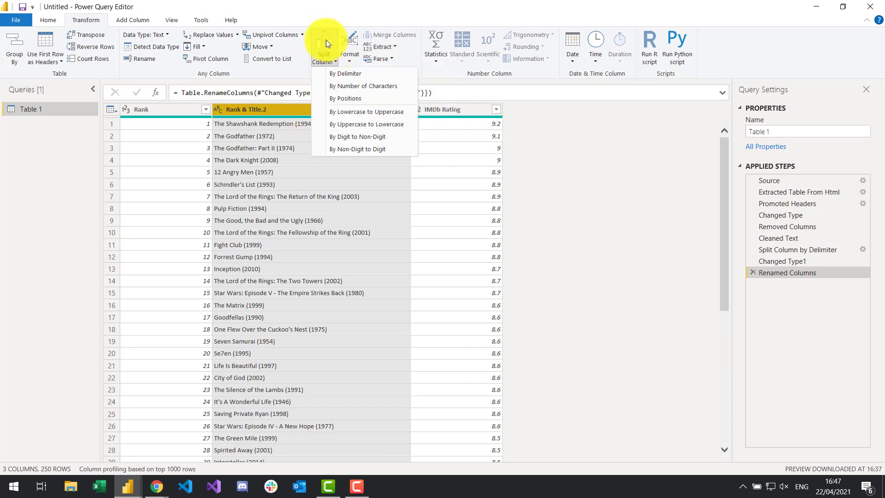
pyautogui.click(354, 72)
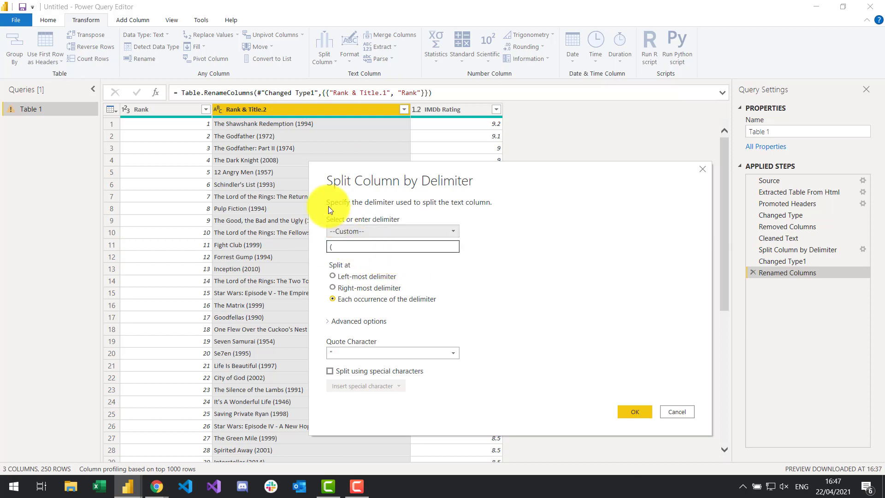
pyautogui.click(337, 246)
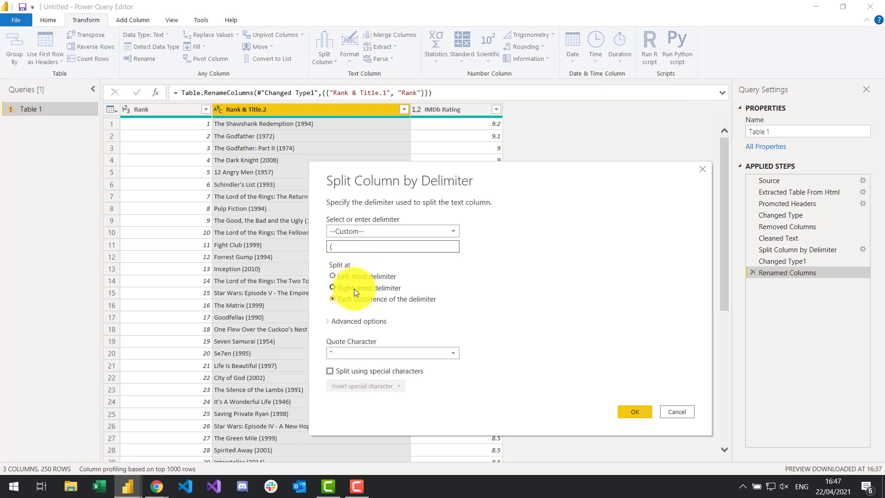
pyautogui.click(342, 288)
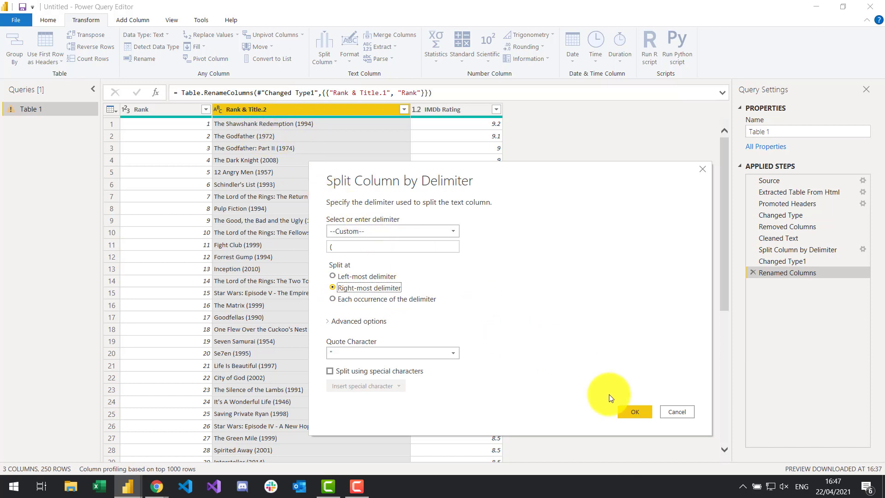
pyautogui.click(635, 412)
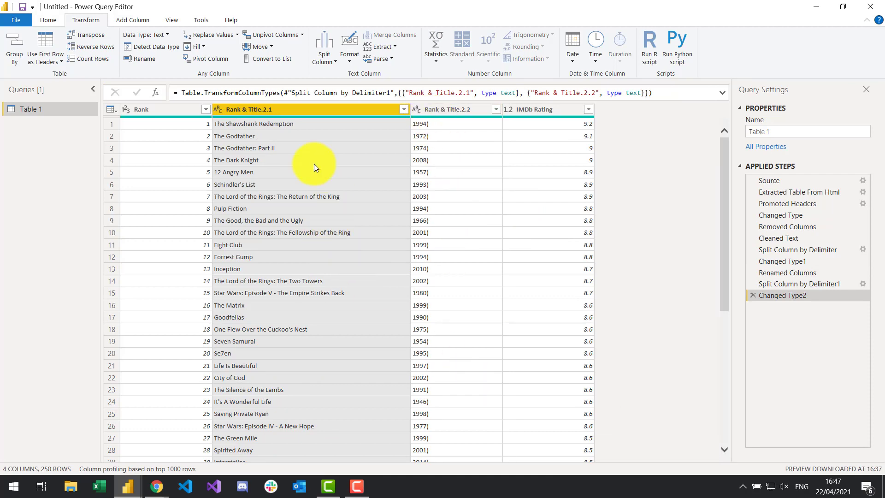
pyautogui.scroll(-6, 327, 193)
pyautogui.scroll(6, 322, 175)
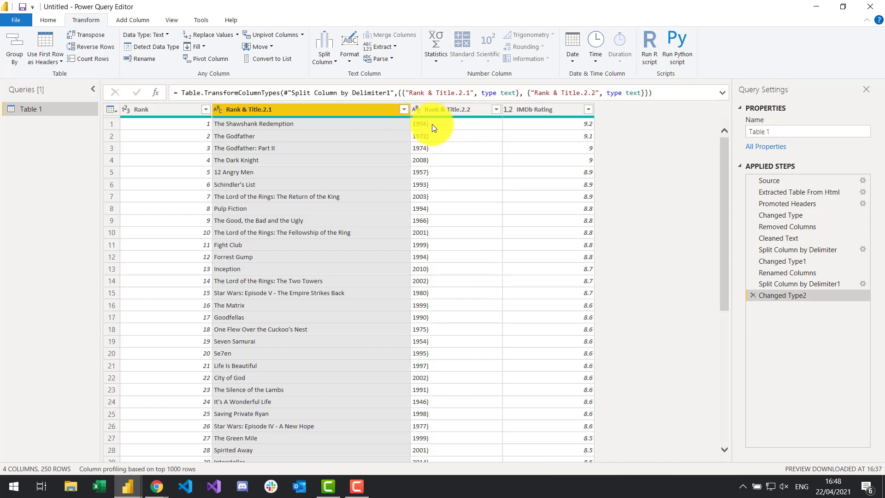
# - Replace the closing parenthesis ")" with nothing in the Rank & Title.2.2 column
pyautogui.click(451, 109)
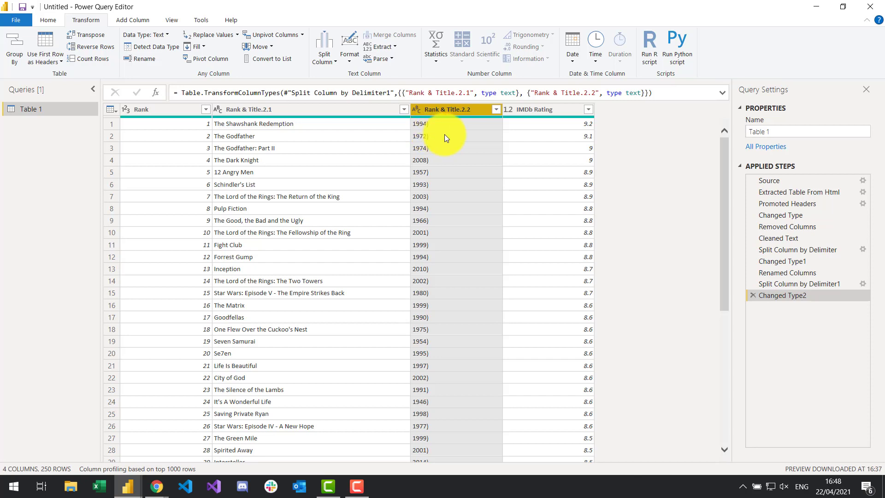
pyautogui.click(49, 20)
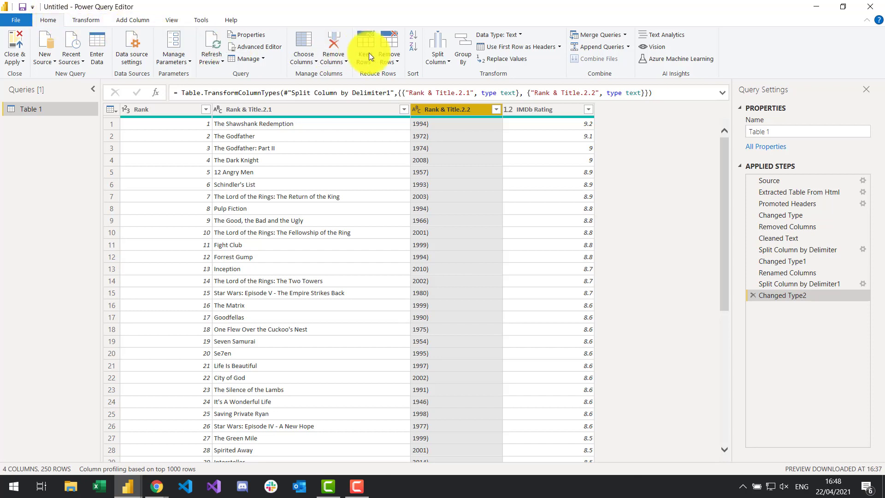
pyautogui.click(504, 57)
pyautogui.moveTo(409, 162); pyautogui.dragTo(416, 239)
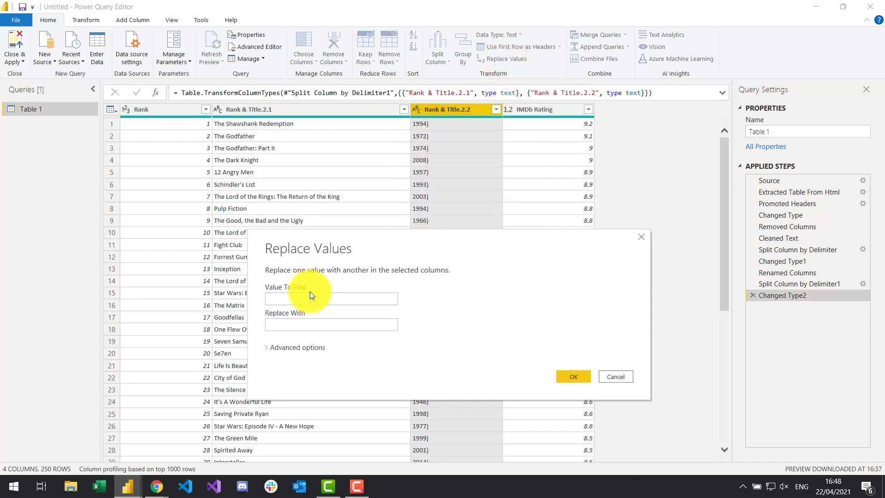
pyautogui.click(338, 299)
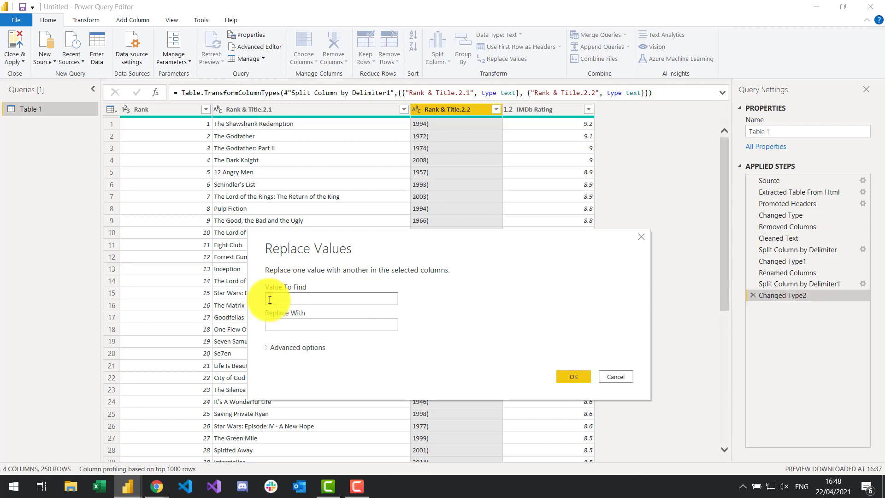
pyautogui.click(295, 325)
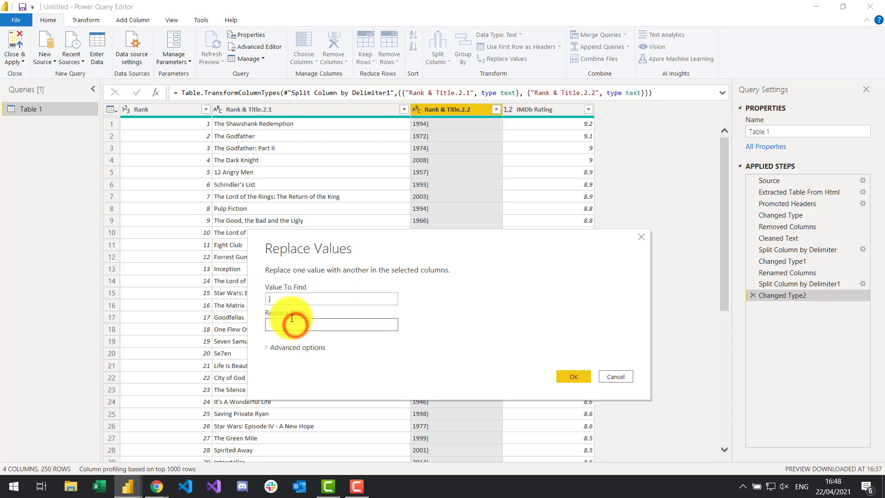
pyautogui.click(574, 376)
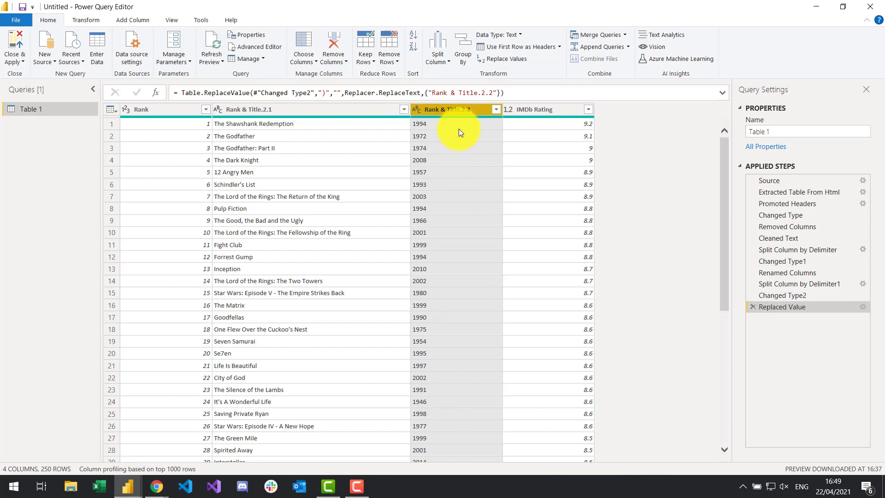
# - Change the Rank & Title.2.2 column's data type to Whole Number and rename the column as Year
pyautogui.click(416, 110)
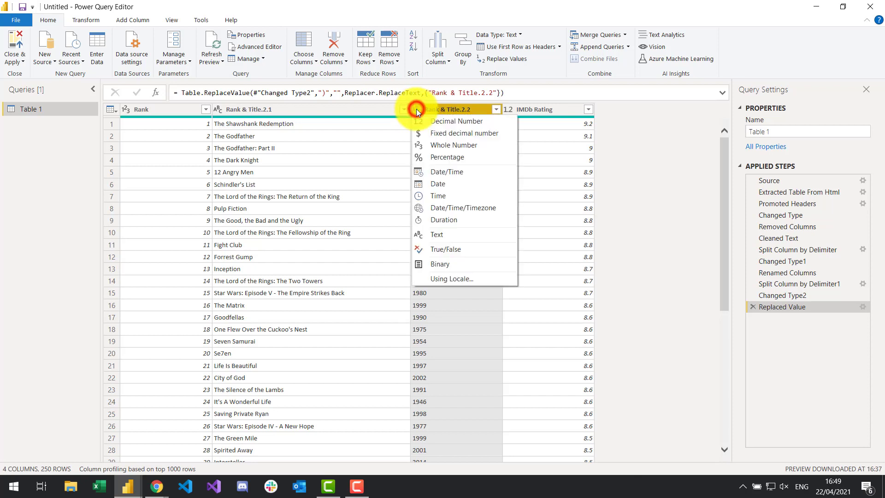
pyautogui.click(454, 145)
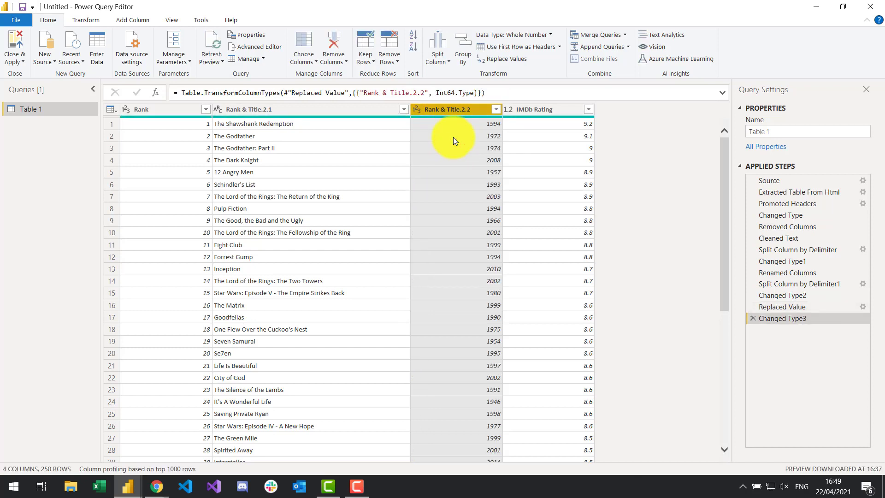
pyautogui.doubleClick(453, 109)
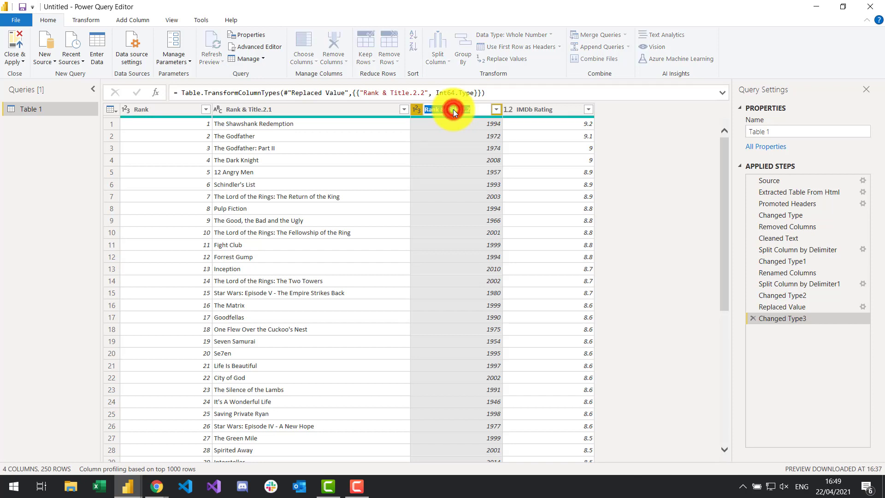
pyautogui.write('Year')
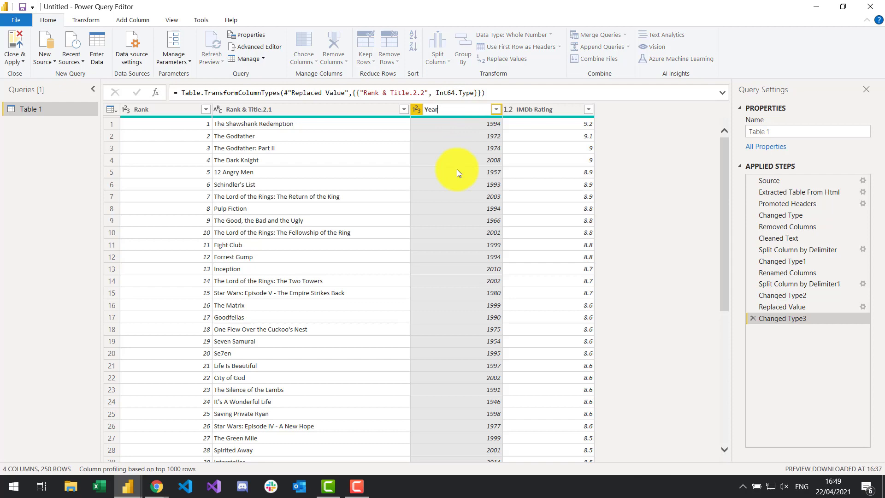
pyautogui.press('Return')
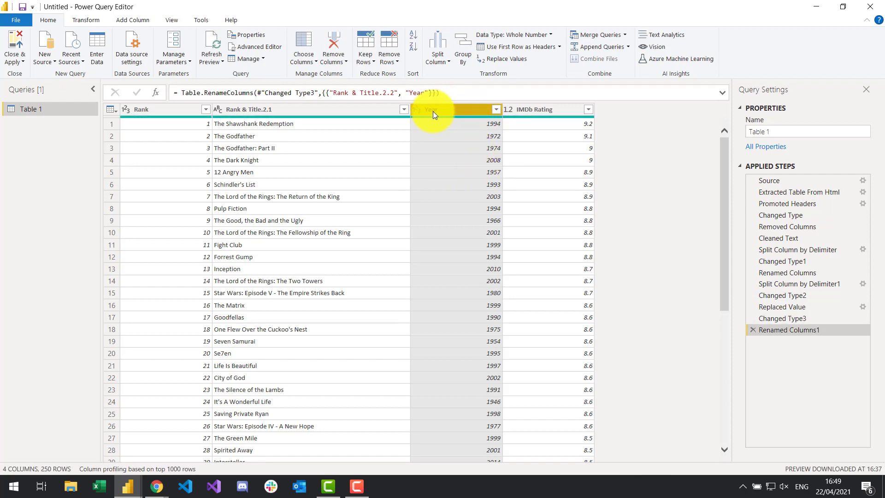
# - Rename the Rank & Title.2.1 column as Title
pyautogui.doubleClick(262, 109)
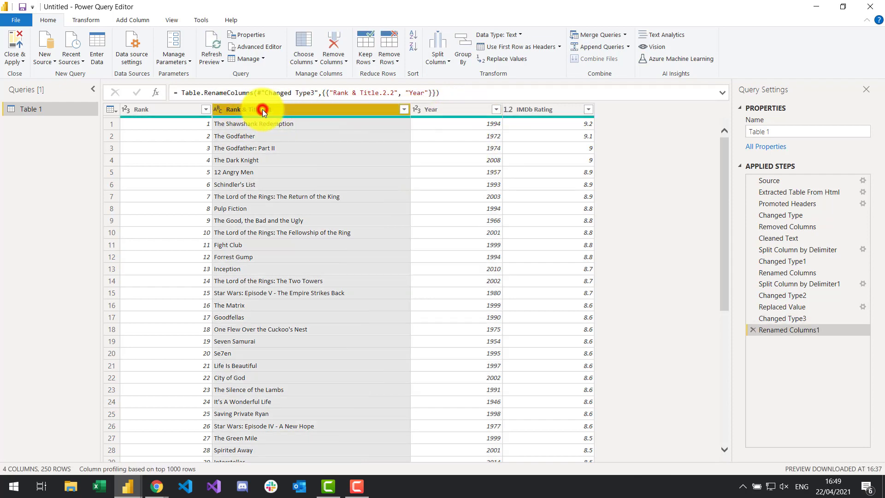
pyautogui.write('T')
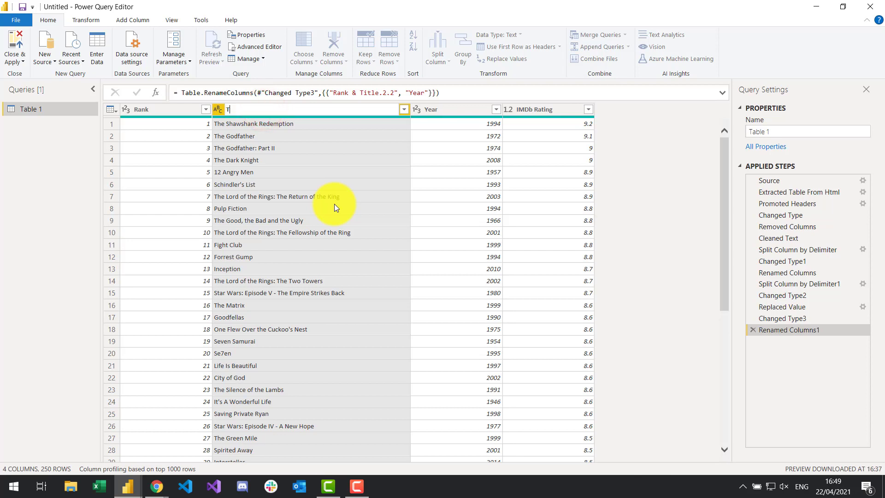
pyautogui.write('itle')
pyautogui.press('Return')
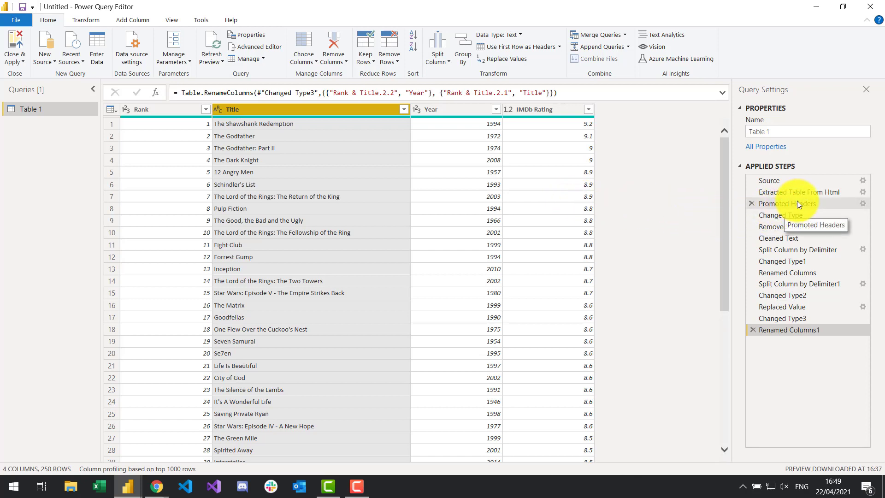
# - Review the query's applied steps from Source through Renamed Columns1, examining how each one transforms the data
pyautogui.click(778, 183)
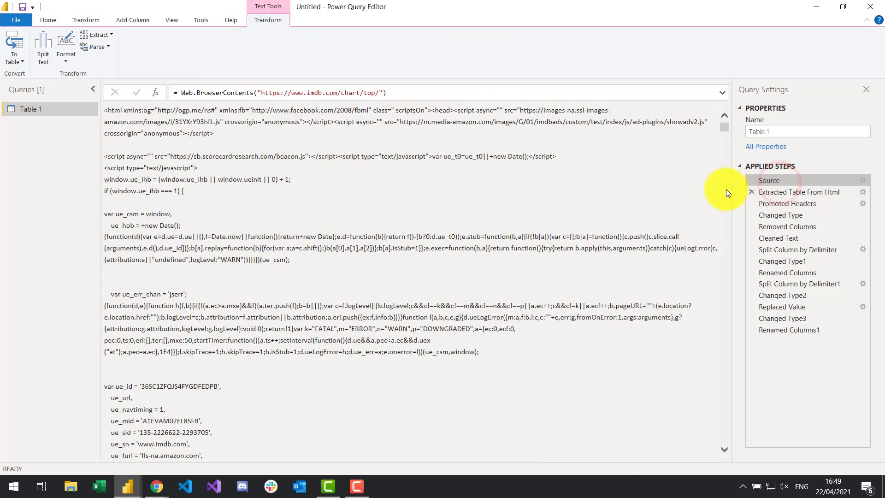
pyautogui.moveTo(723, 129); pyautogui.dragTo(504, 116)
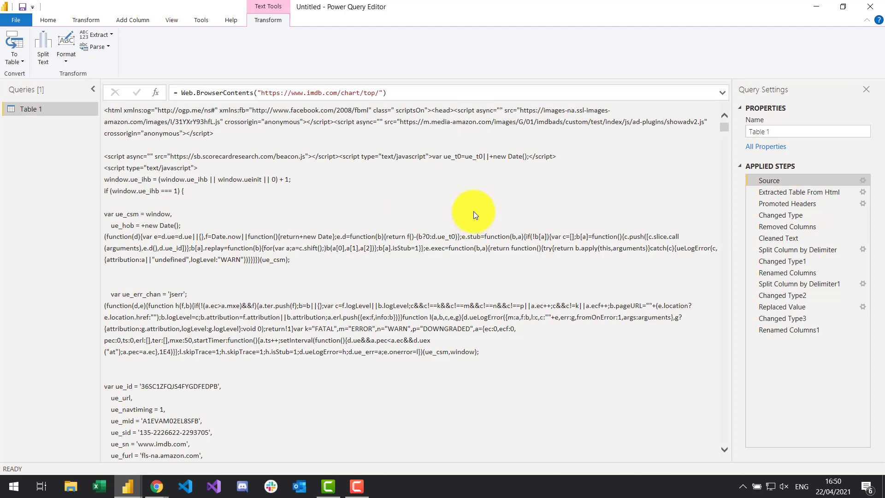
pyautogui.click(775, 191)
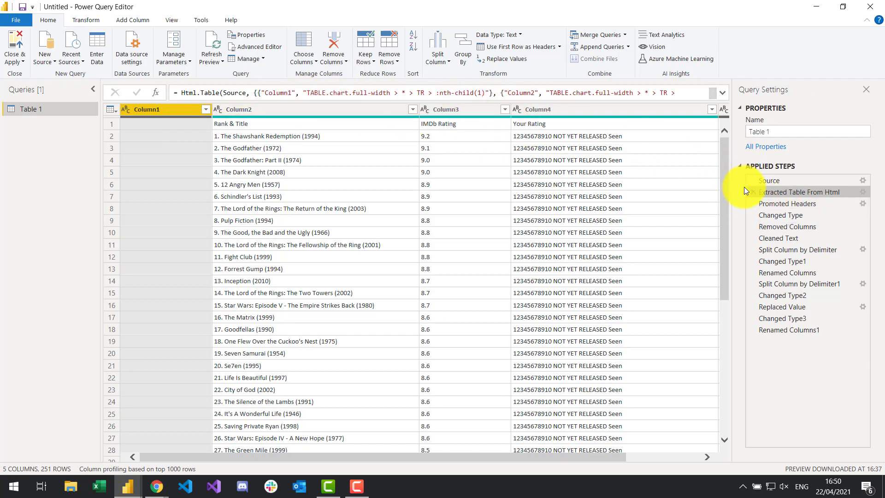
pyautogui.click(793, 202)
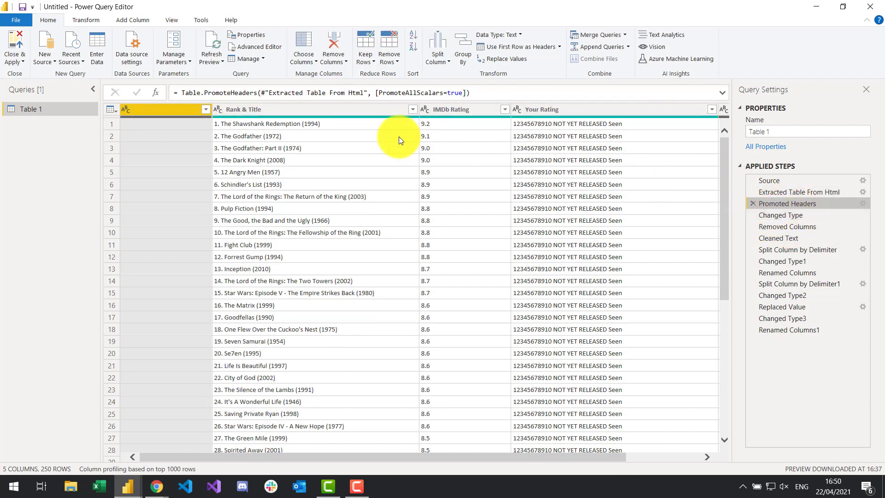
pyautogui.click(772, 215)
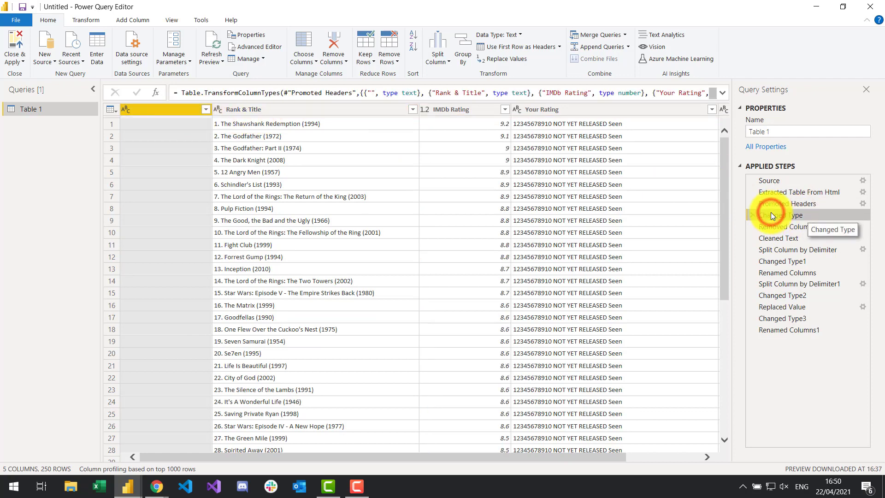
pyautogui.click(773, 227)
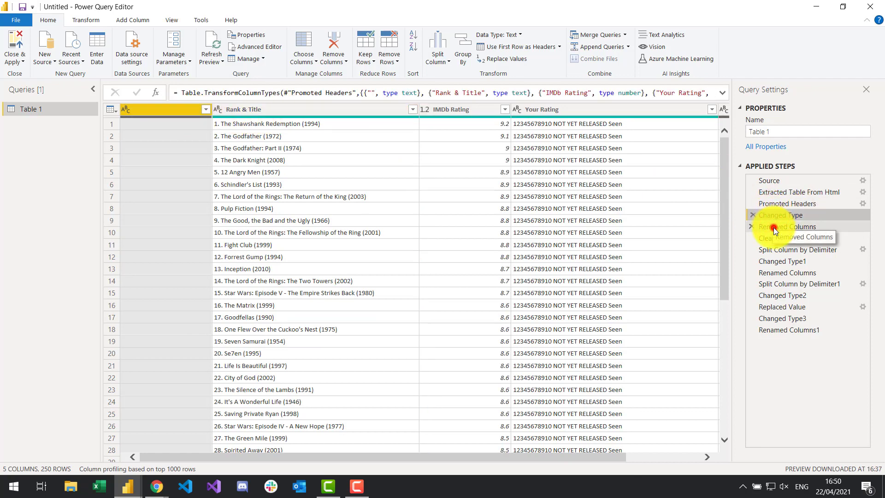
pyautogui.click(773, 239)
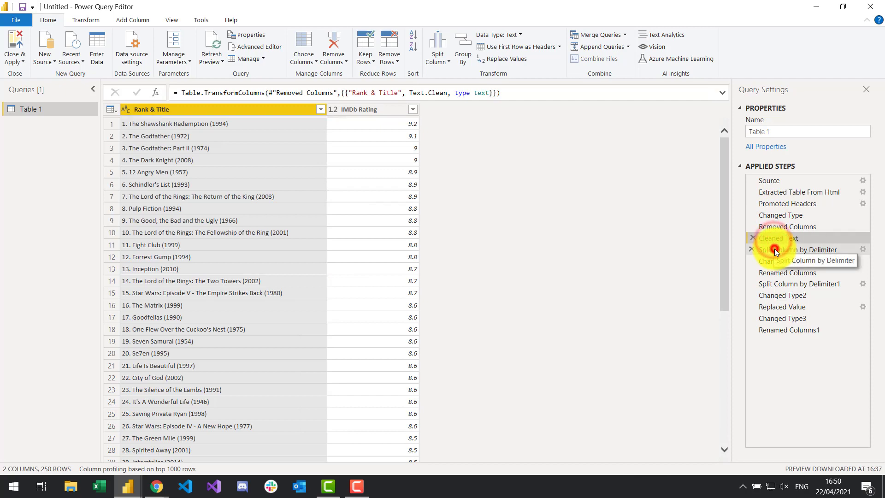
pyautogui.click(774, 249)
pyautogui.click(775, 261)
pyautogui.click(780, 274)
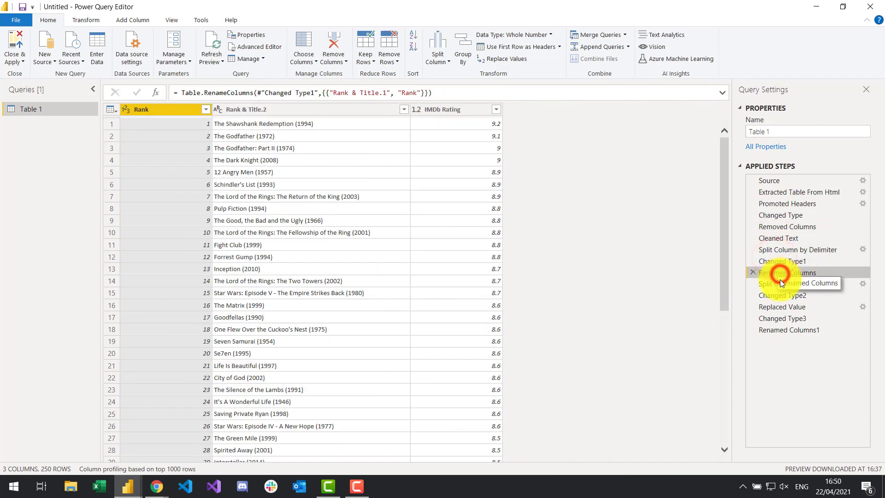
pyautogui.click(778, 284)
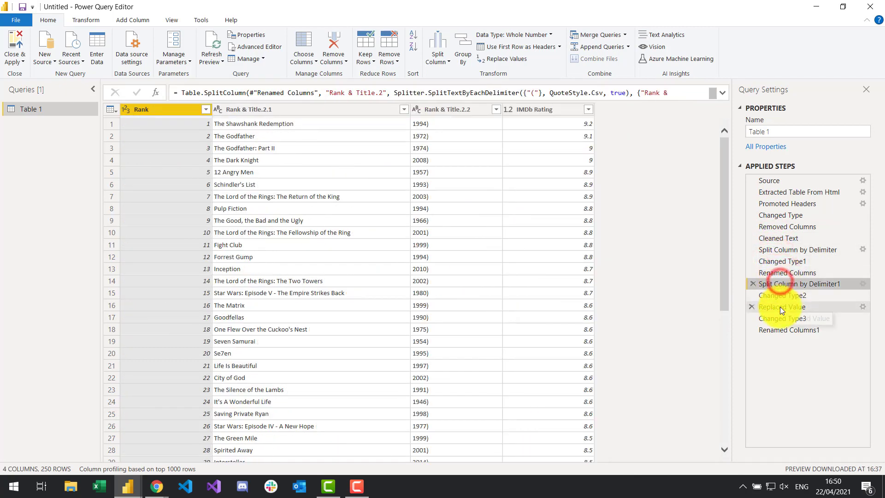
pyautogui.click(786, 332)
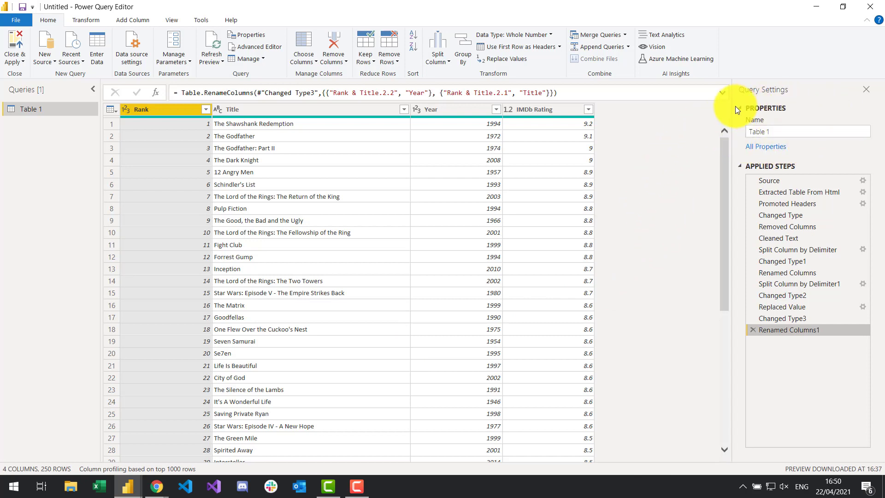
# - Rename the Table 1 query as IMDB top
pyautogui.click(779, 129)
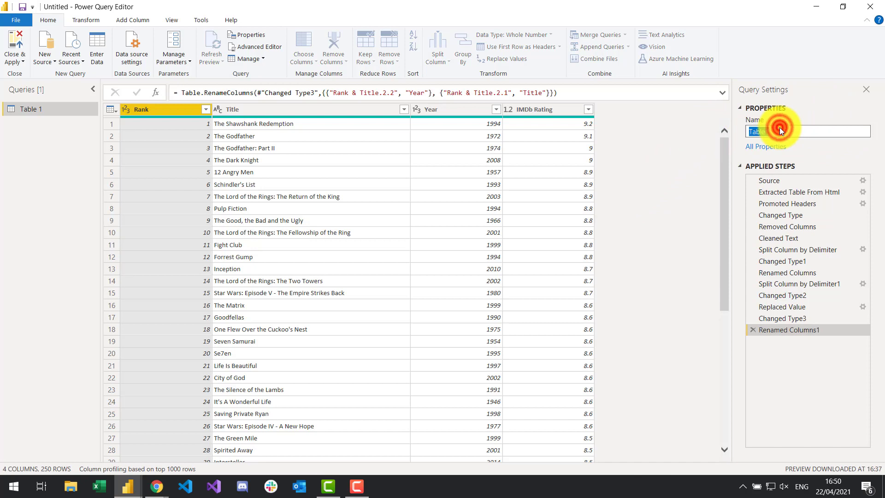
pyautogui.press('BackSpace')
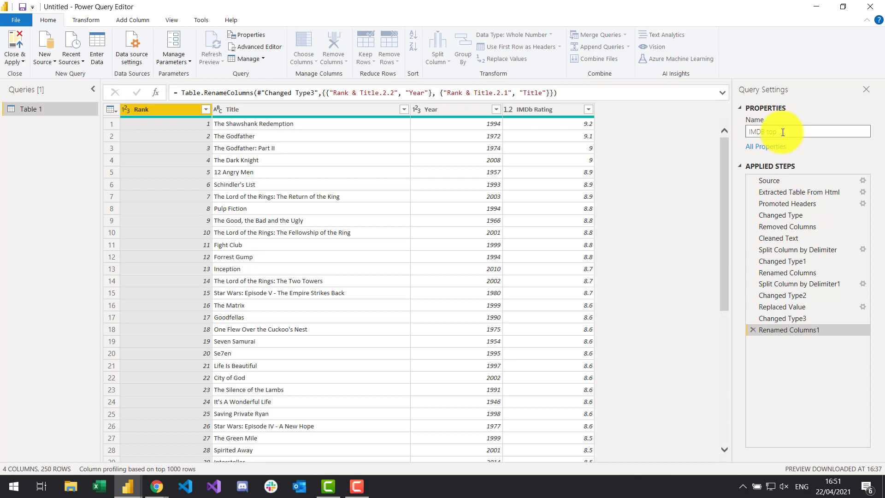
pyautogui.press('Return')
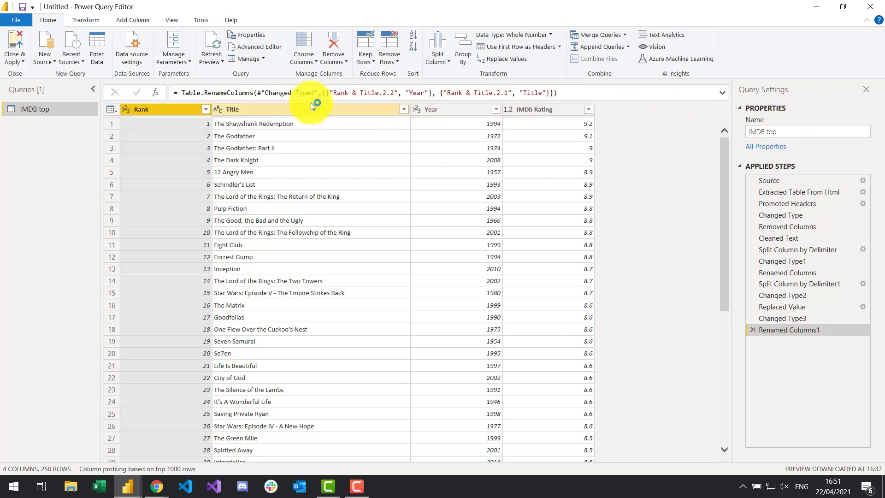
pyautogui.moveTo(70, 112); pyautogui.dragTo(32, 123)
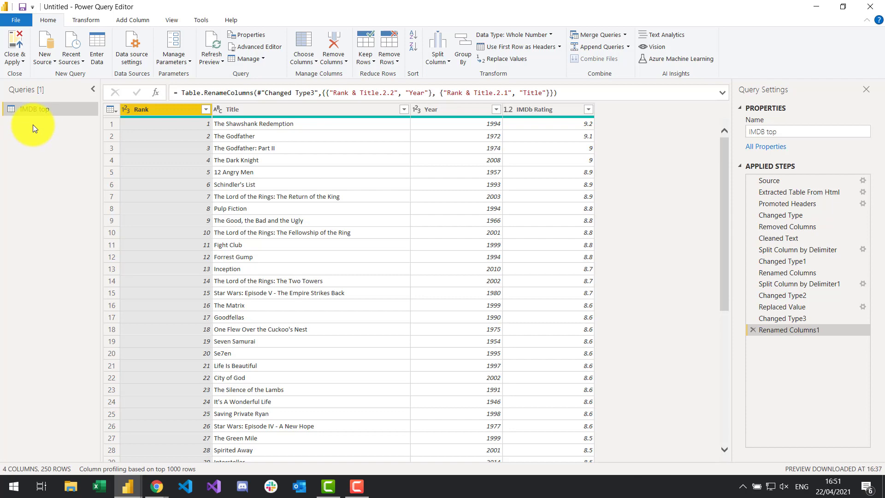
# - Close the query editor and apply the changes to the report, and upgrade to the new model view
pyautogui.click(13, 41)
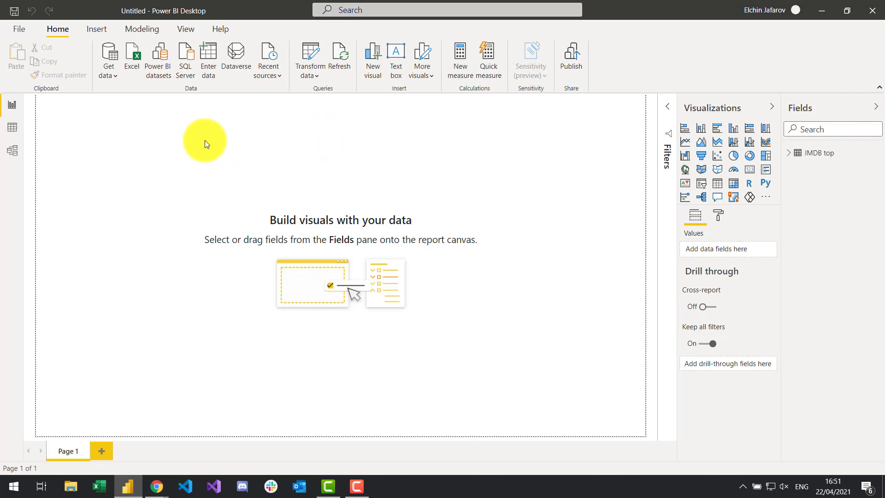
pyautogui.click(12, 150)
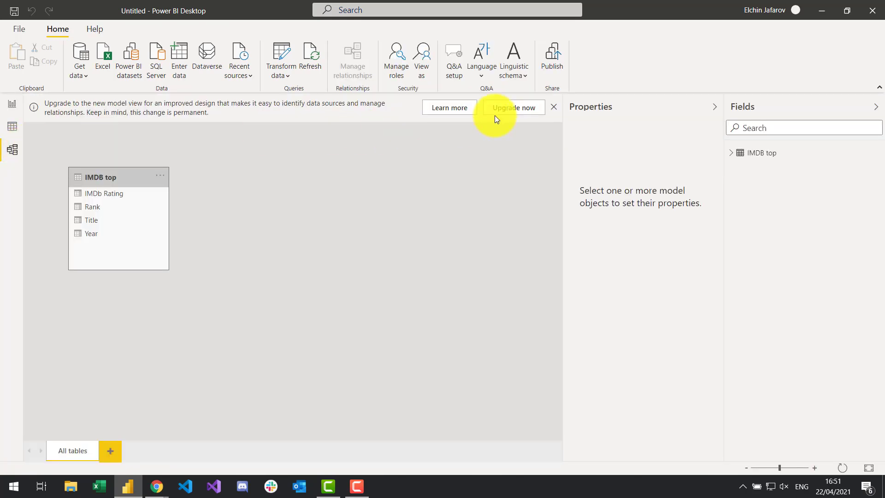
pyautogui.click(519, 107)
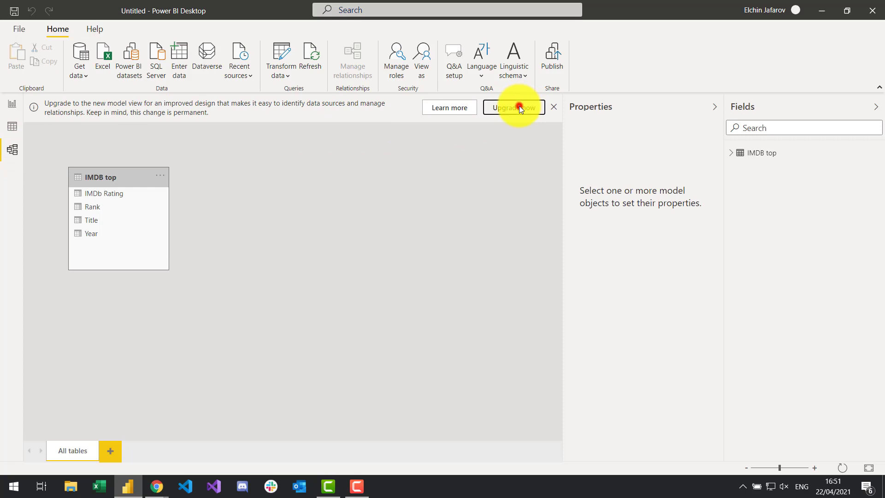
# - Reposition the IMDB top table card within the model diagram
pyautogui.moveTo(116, 145); pyautogui.dragTo(202, 142)
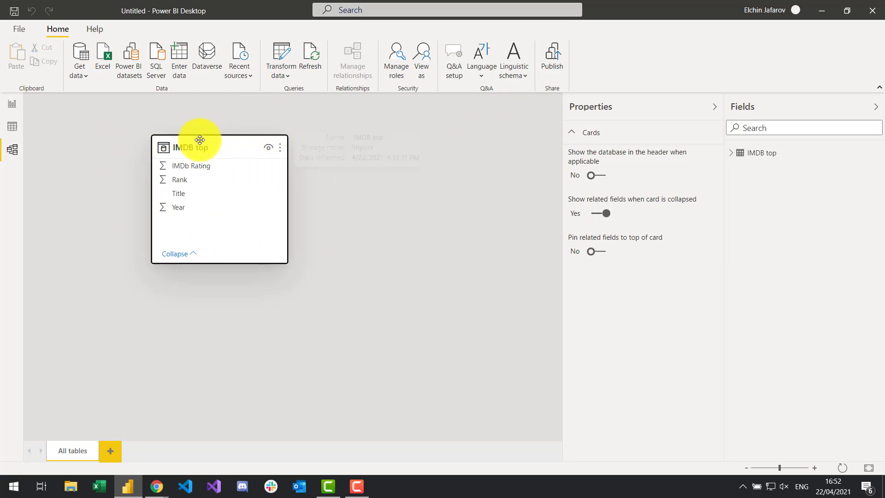
pyautogui.moveTo(199, 146); pyautogui.dragTo(188, 156)
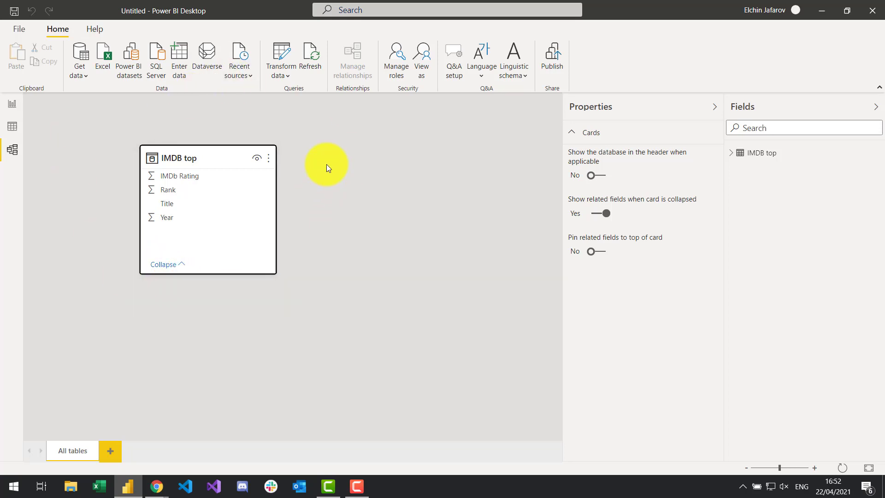
# - Display the loaded IMDB top table's data and expand its field list, giving the list more width
pyautogui.click(12, 129)
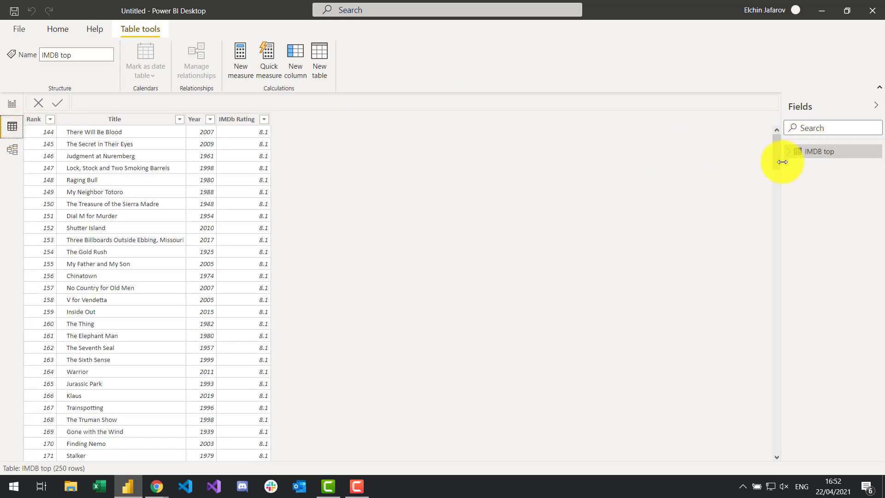
pyautogui.moveTo(782, 162); pyautogui.dragTo(742, 163)
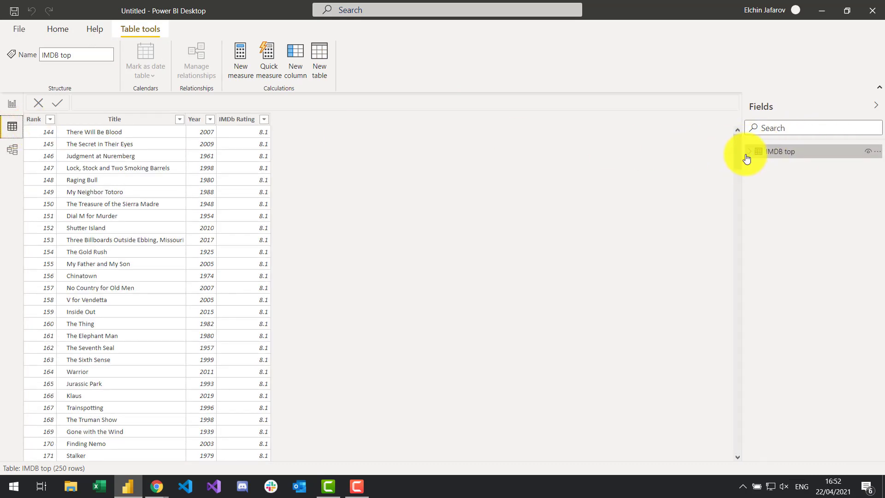
pyautogui.click(748, 155)
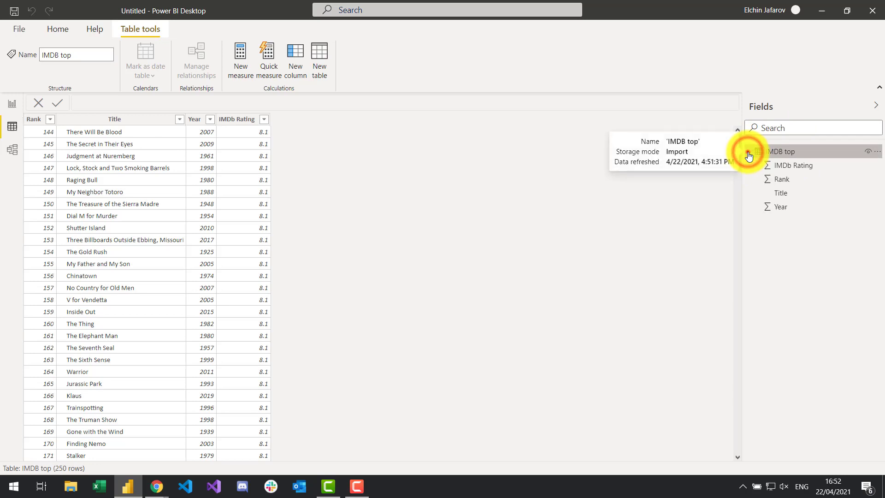
pyautogui.click(748, 156)
pyautogui.click(748, 156)
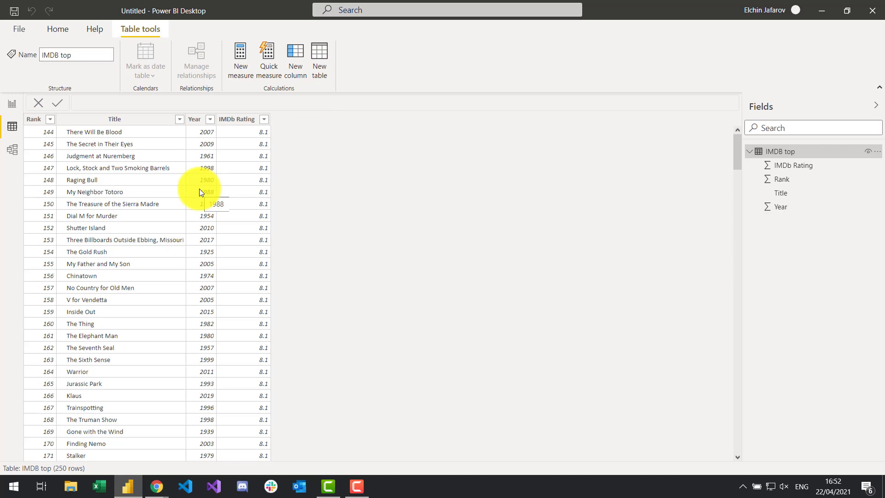
# - Examine individual movie rows of the IMDB top table, looking at values in the Title and Year columns
pyautogui.click(168, 191)
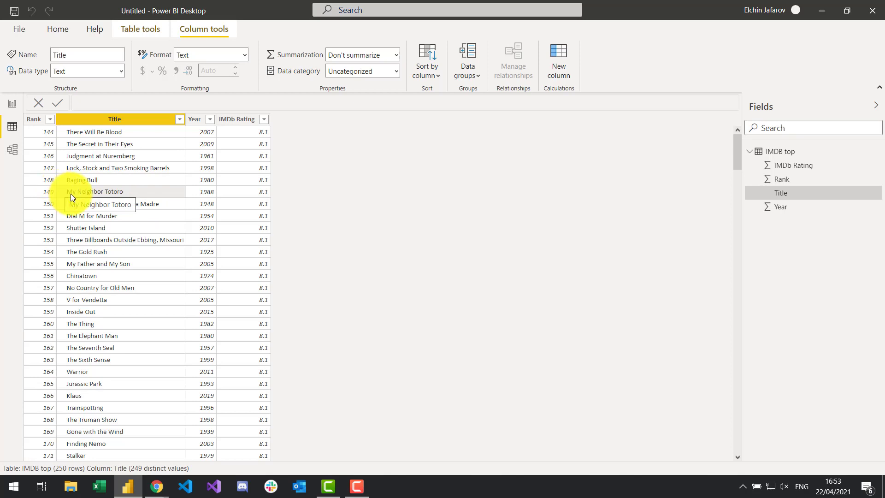
pyautogui.click(138, 227)
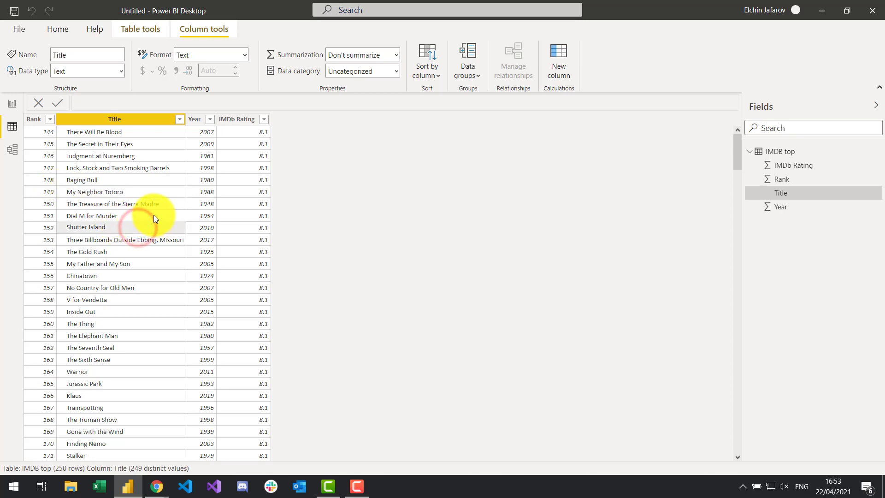
pyautogui.click(153, 215)
pyautogui.click(198, 205)
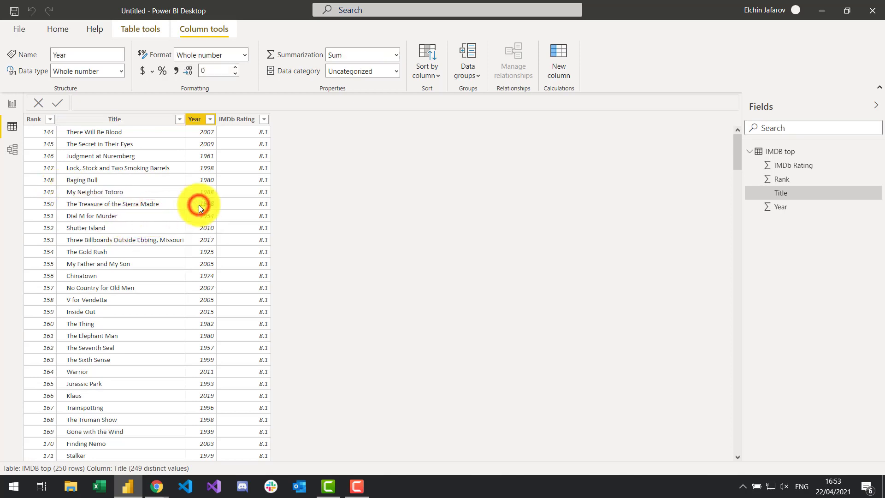
pyautogui.click(204, 155)
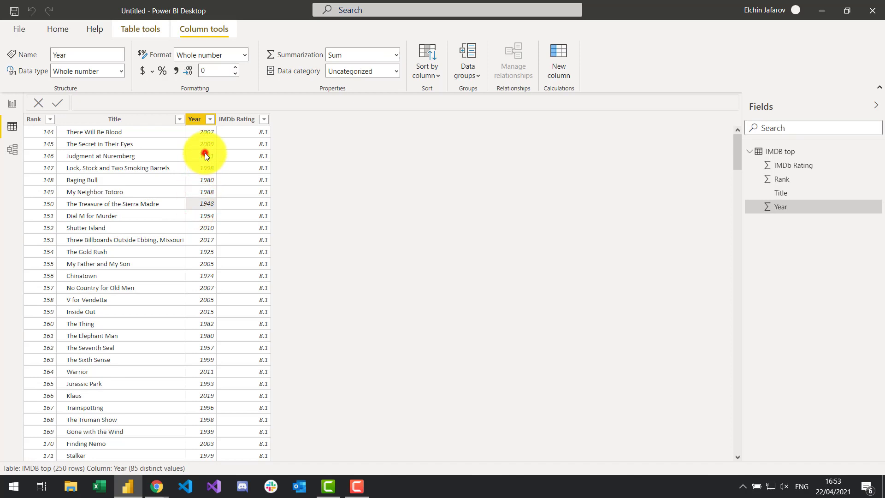
pyautogui.click(100, 168)
pyautogui.click(127, 289)
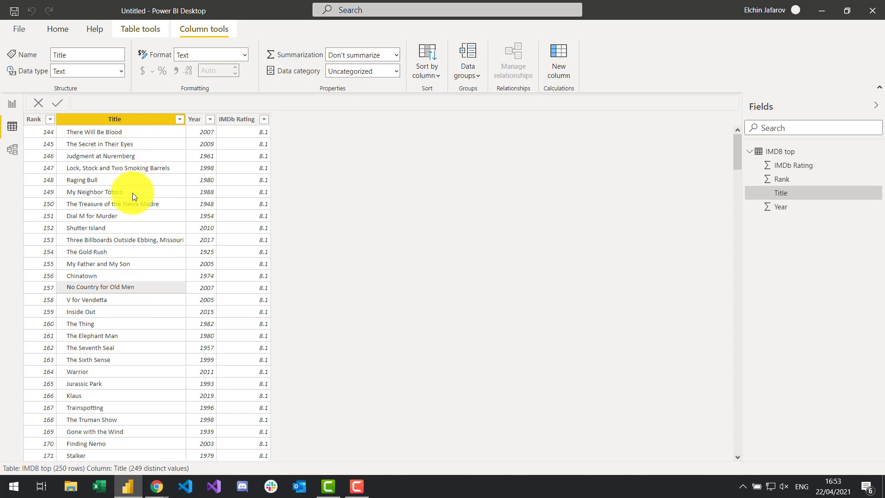
pyautogui.click(137, 167)
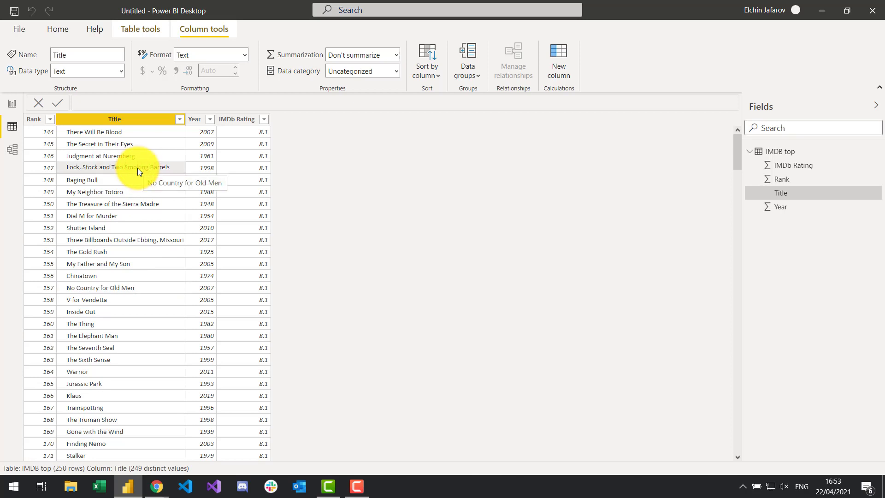
pyautogui.click(135, 179)
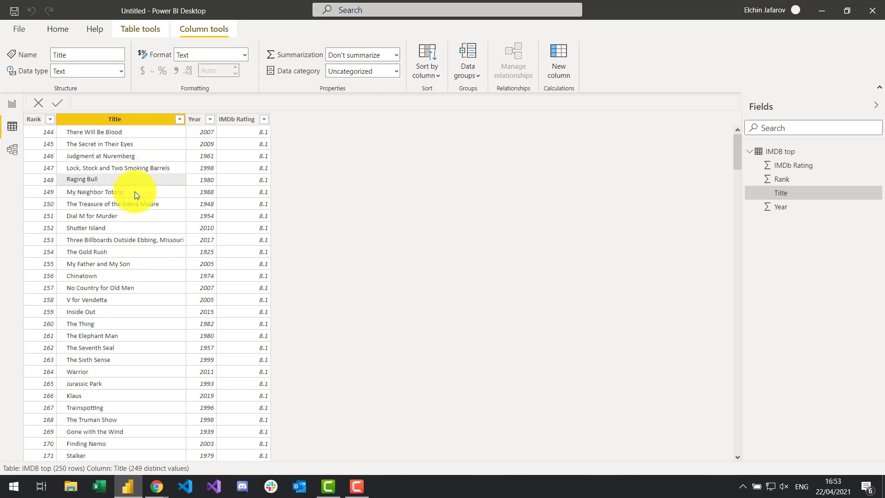
pyautogui.click(134, 191)
pyautogui.click(136, 204)
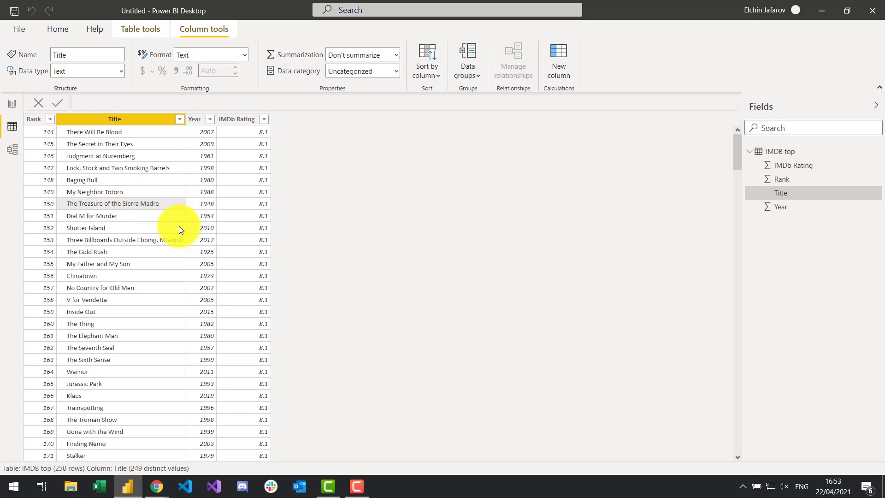
# - Inspect the column properties of Title, Rank, Year and IMDb Rating, including data type and summarization
pyautogui.click(123, 121)
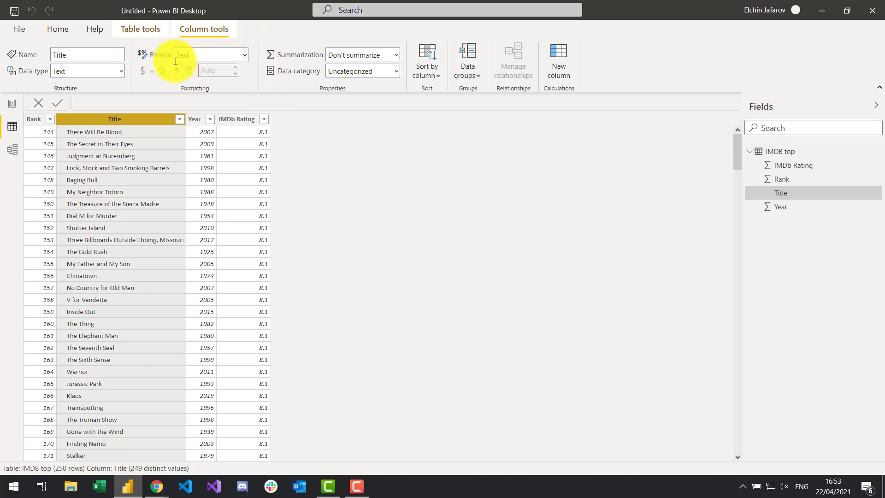
pyautogui.click(34, 120)
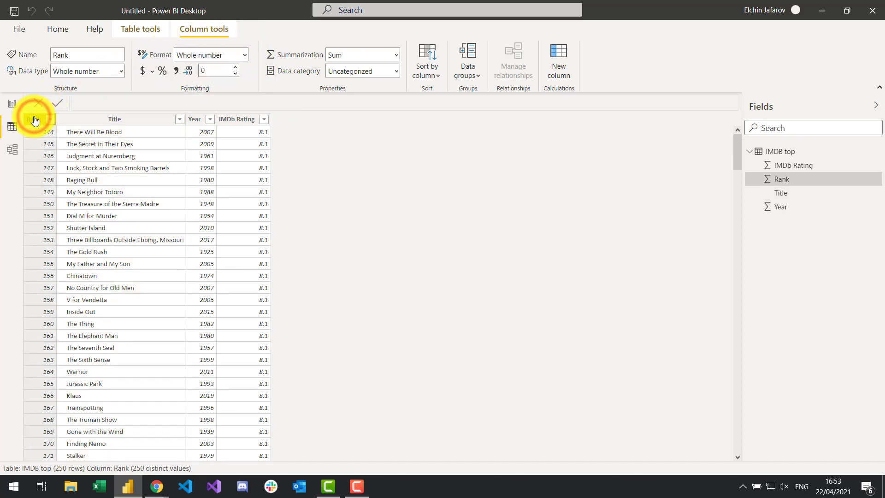
pyautogui.click(195, 117)
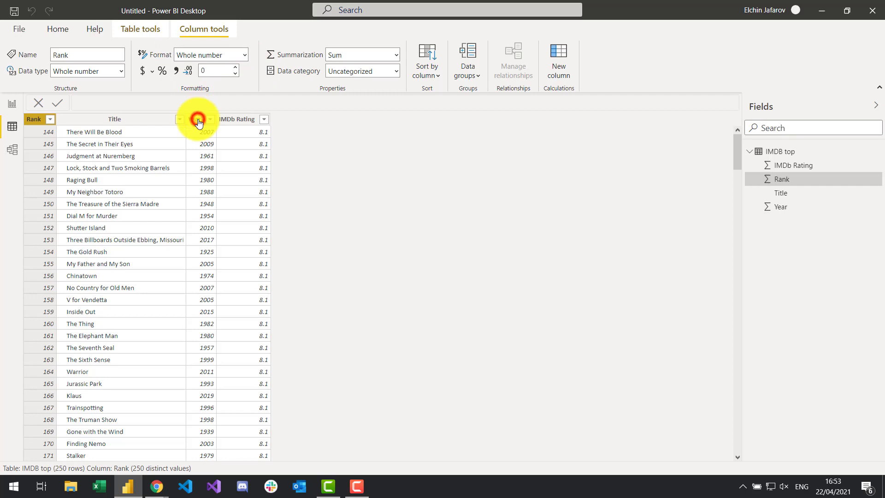
pyautogui.click(237, 124)
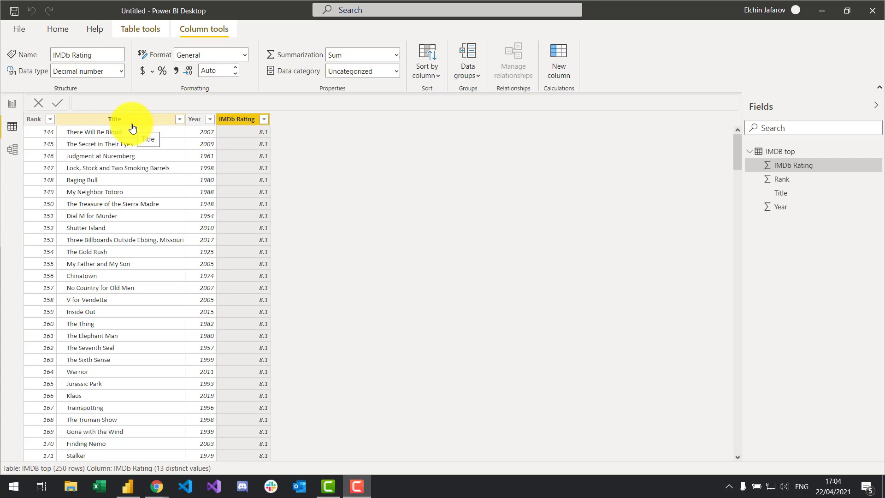
# - Add a stacked bar chart to the report page and enlarge it to nearly the full page height
pyautogui.click(18, 105)
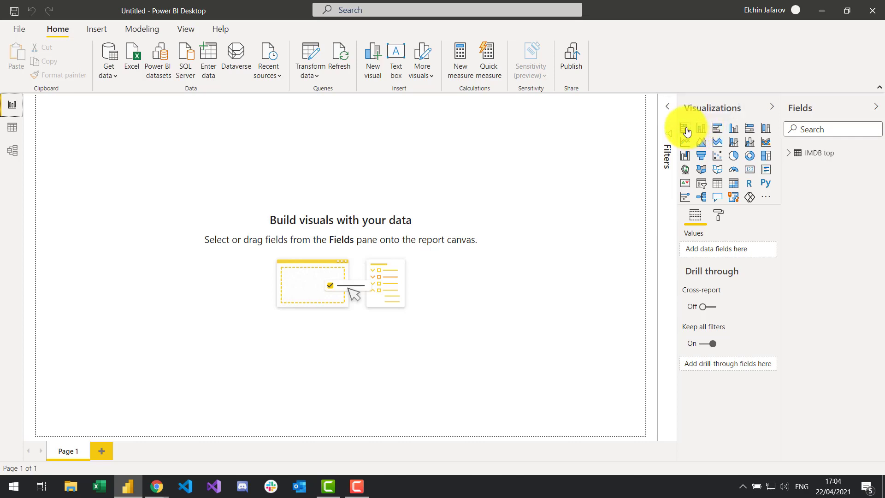
pyautogui.click(685, 128)
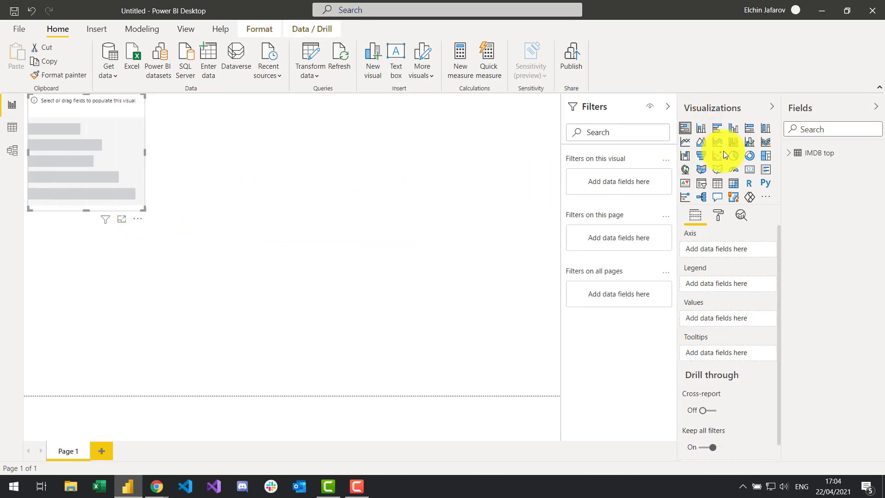
pyautogui.moveTo(143, 210); pyautogui.dragTo(242, 392)
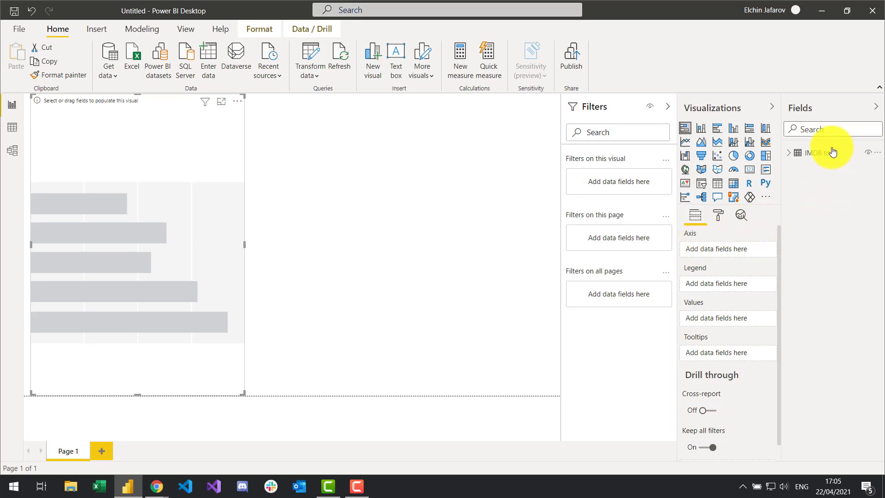
# - Assign Title from the IMDB top table to the bar chart's axis and IMDb Rating to its values
pyautogui.click(790, 155)
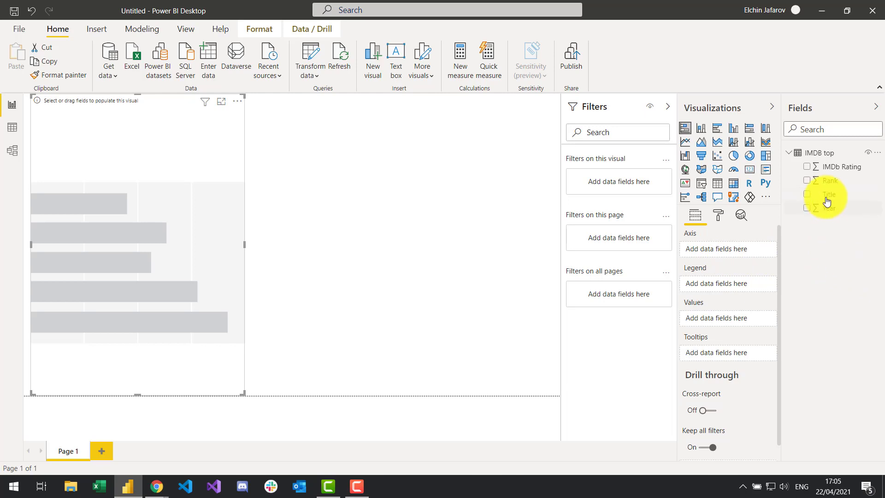
pyautogui.moveTo(831, 195); pyautogui.dragTo(714, 250)
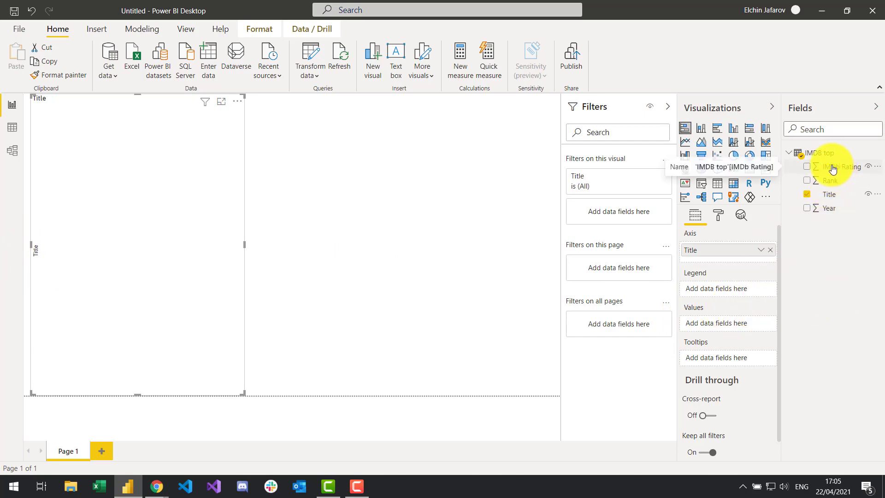
pyautogui.moveTo(837, 170); pyautogui.dragTo(736, 324)
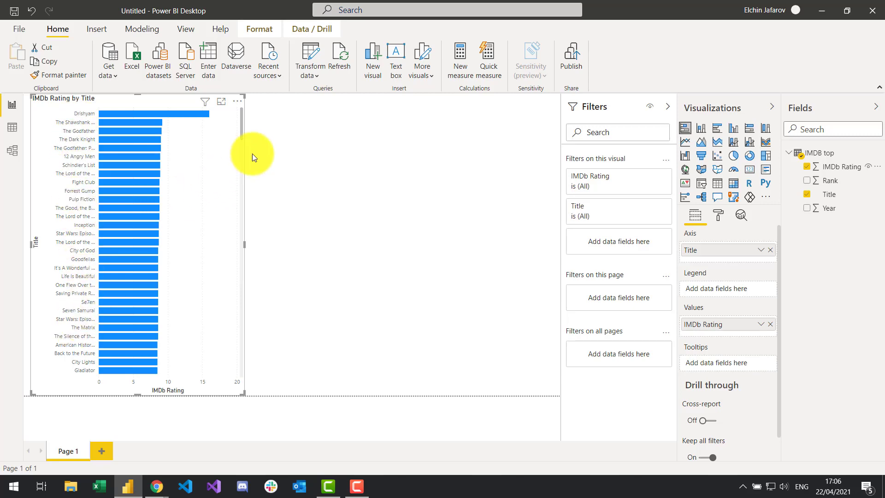
# - Widen the bar chart to about twice its width so the movie titles have more room
pyautogui.moveTo(242, 126); pyautogui.dragTo(246, 103)
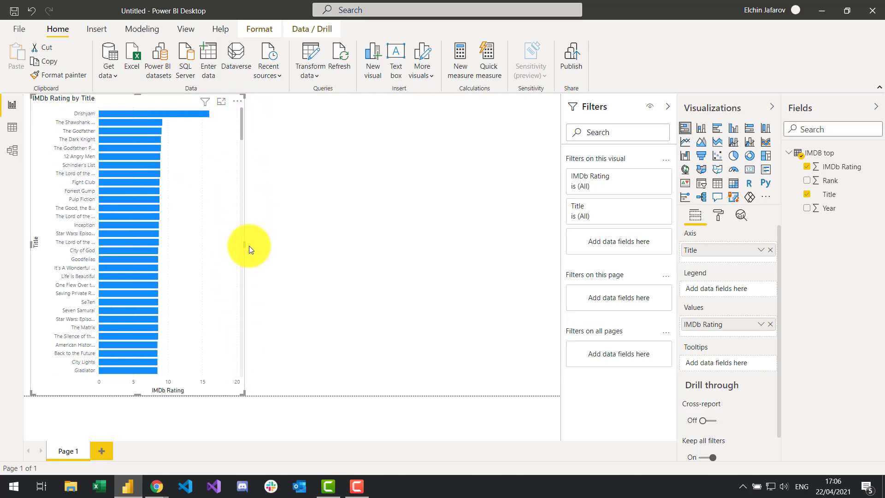
pyautogui.moveTo(244, 245); pyautogui.dragTo(438, 242)
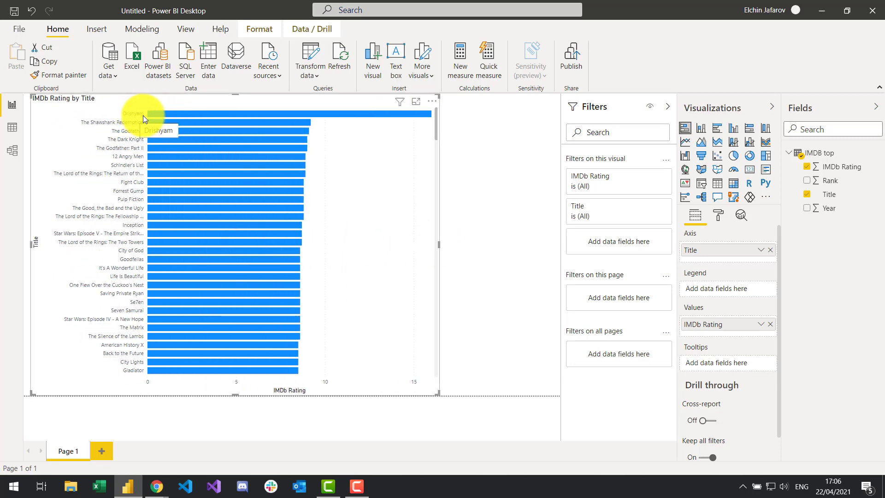
# - Check the Drishyam bar and change the aggregation of IMDb Rating in the chart values to Average
pyautogui.moveTo(162, 115)
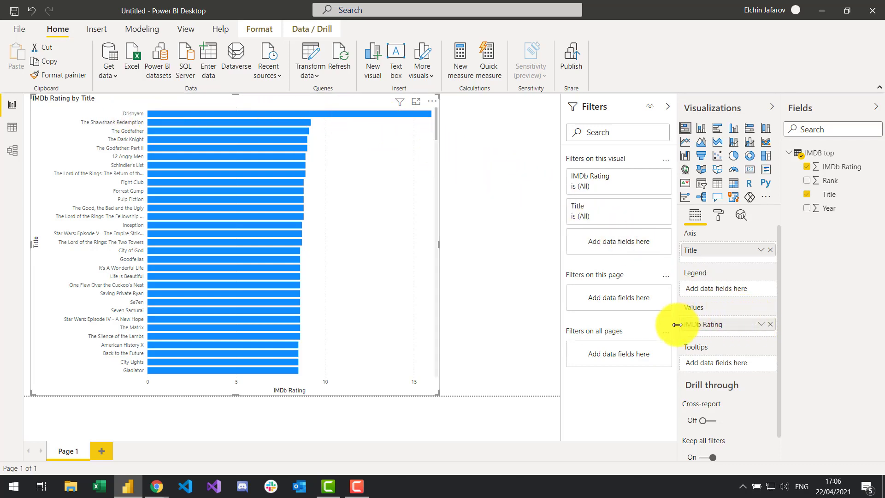
pyautogui.click(759, 325)
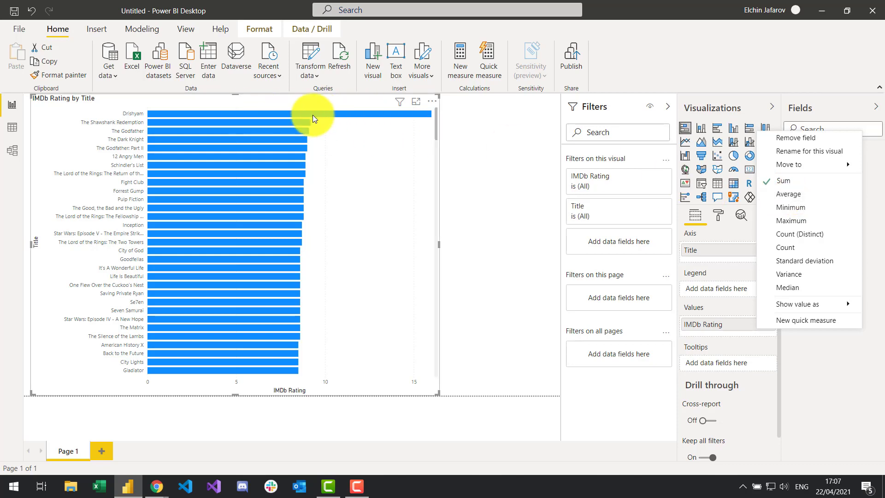
pyautogui.moveTo(312, 115)
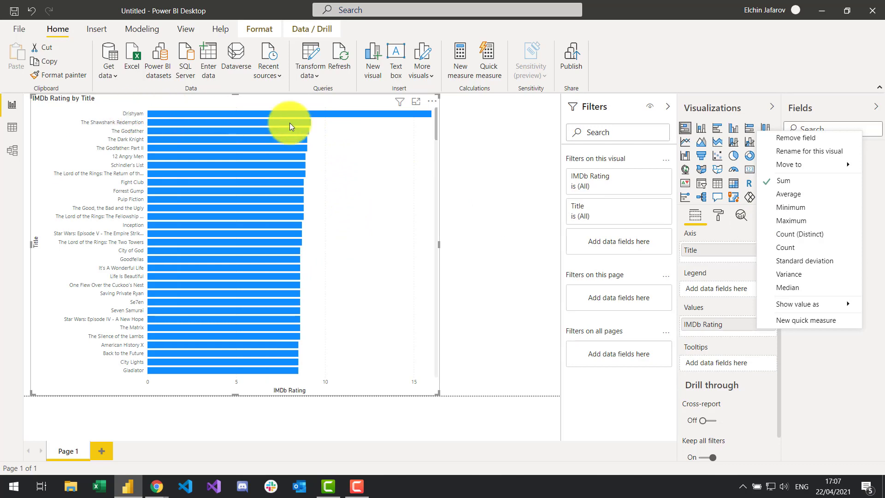
pyautogui.click(787, 196)
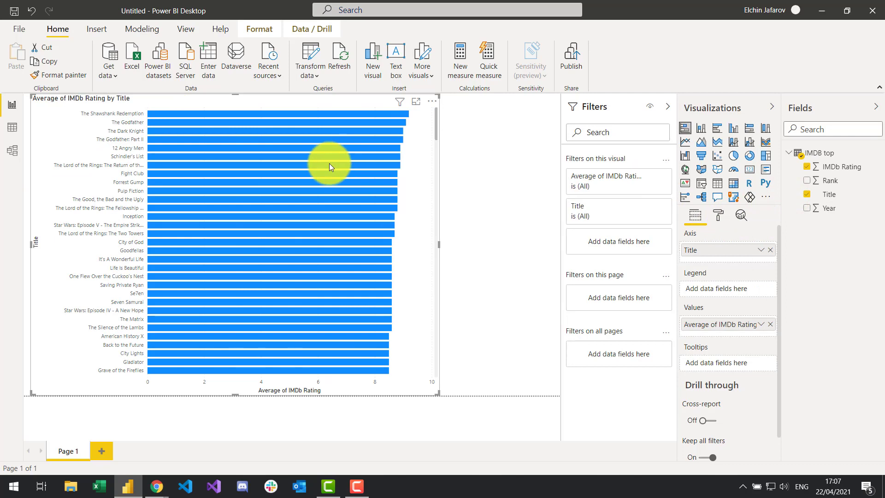
# - Stretch the average rating bar chart sideways until it reaches the edge of the visible report canvas
pyautogui.moveTo(326, 153)
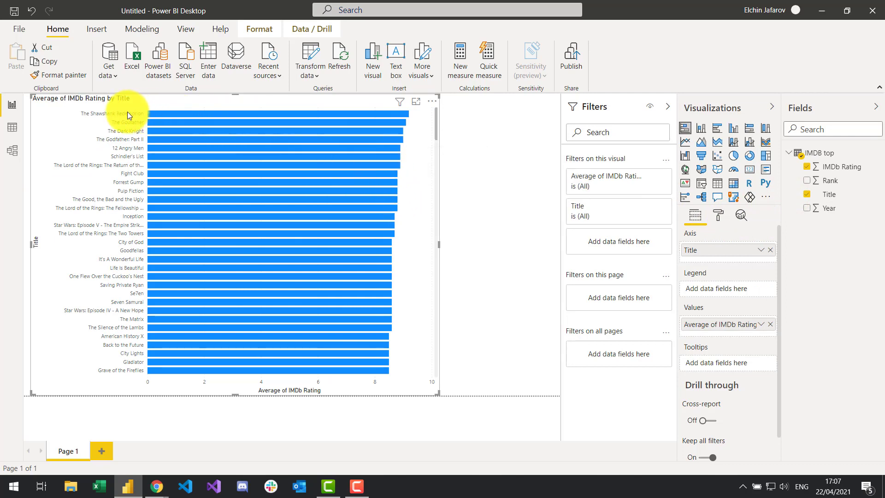
pyautogui.moveTo(439, 243); pyautogui.dragTo(562, 243)
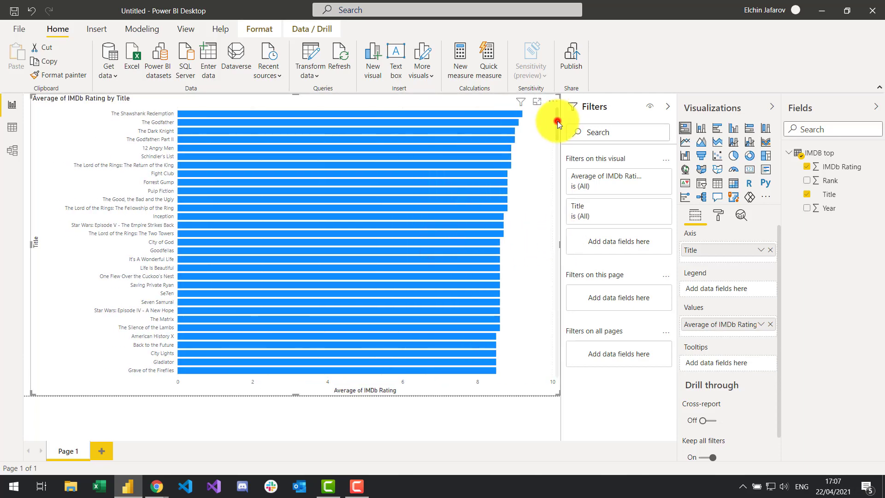
# - Look through the bar chart's full list of titles and set the Y axis text size to 12 pt
pyautogui.moveTo(557, 123); pyautogui.dragTo(566, 378)
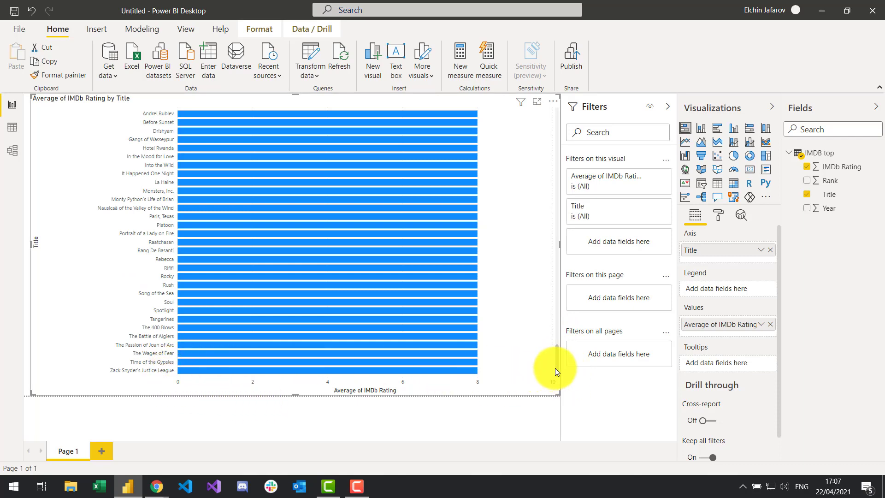
pyautogui.moveTo(557, 368); pyautogui.dragTo(554, 120)
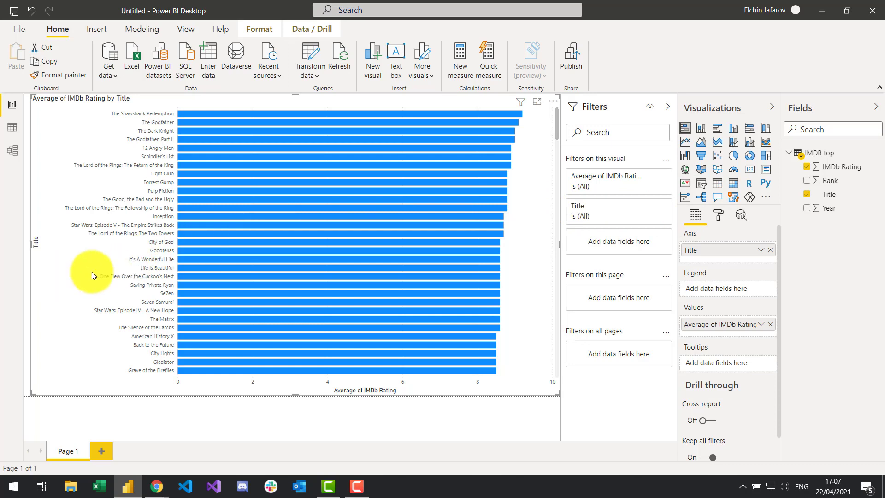
pyautogui.click(716, 220)
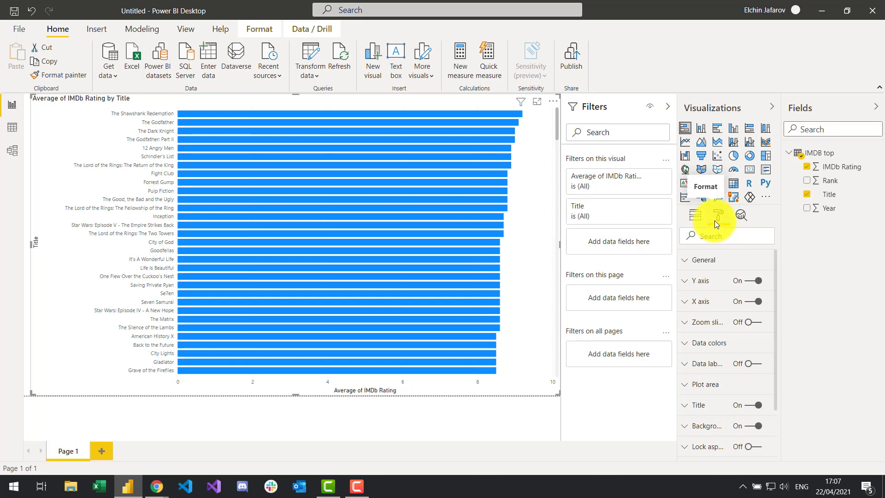
pyautogui.click(685, 281)
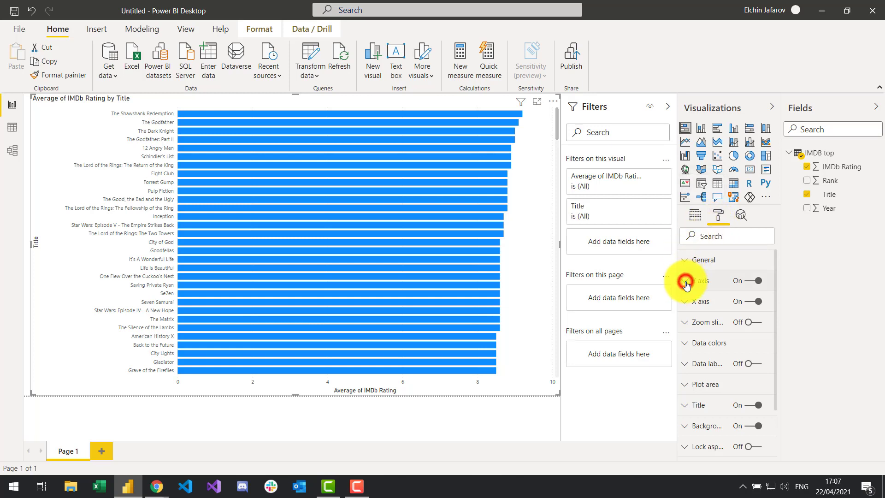
pyautogui.scroll(-1, 743, 367)
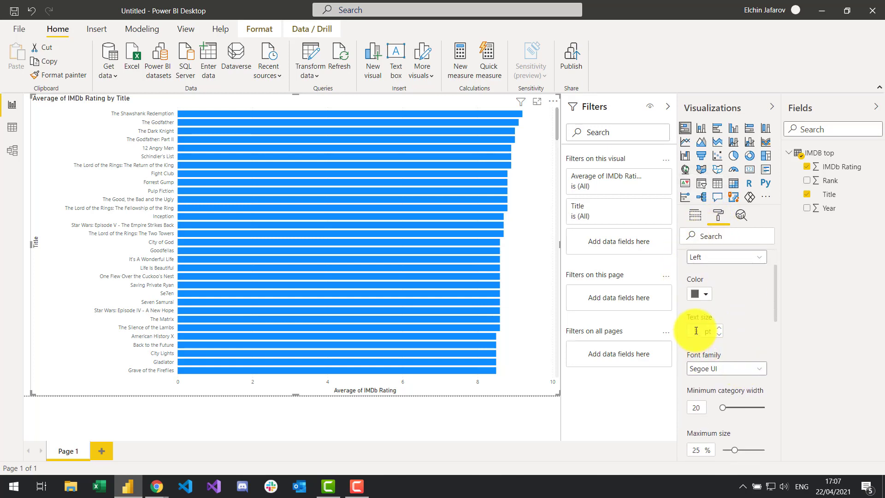
pyautogui.moveTo(693, 330); pyautogui.dragTo(701, 330)
pyautogui.write('12')
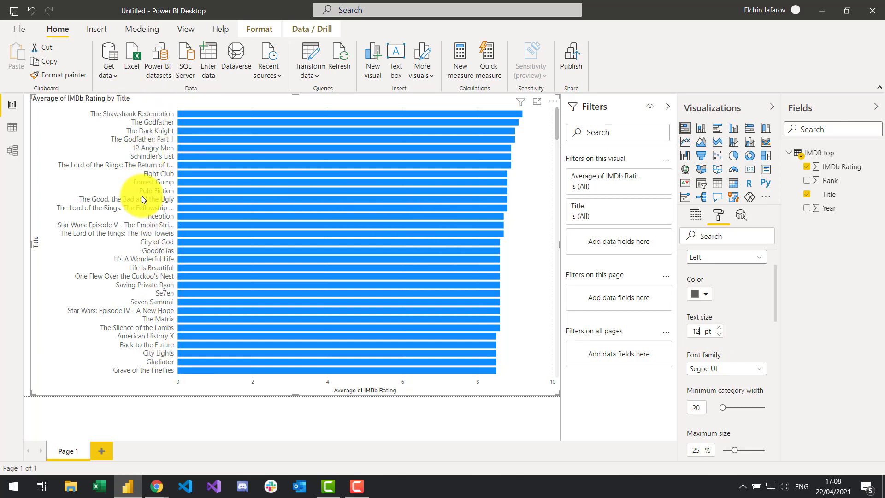
pyautogui.scroll(3, 739, 290)
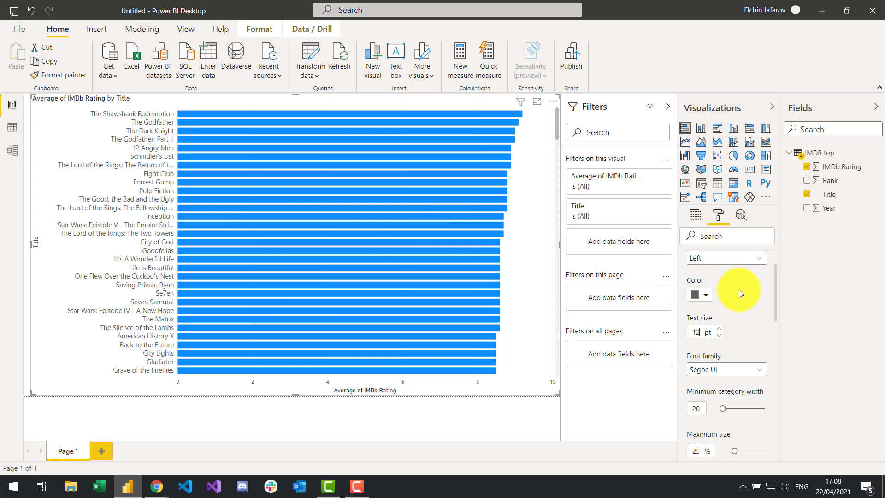
pyautogui.click(684, 281)
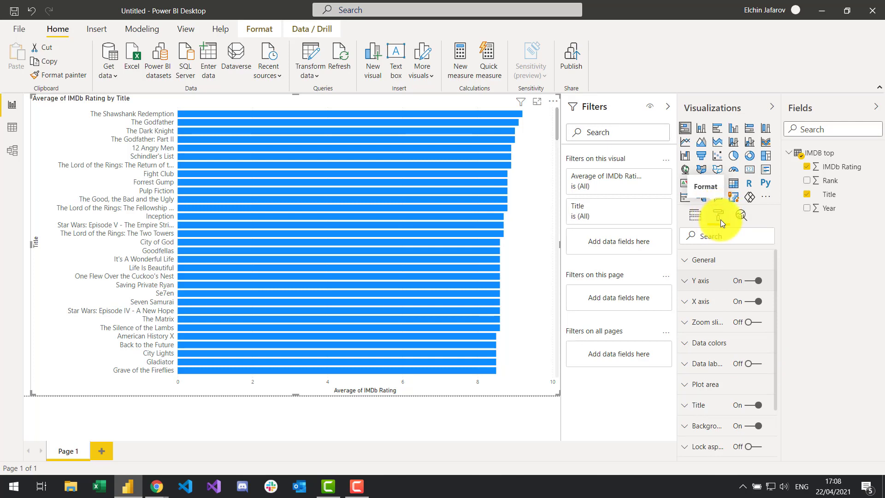
# - Turn on data labels for the bar chart and set their text size to 12 pt
pyautogui.click(754, 364)
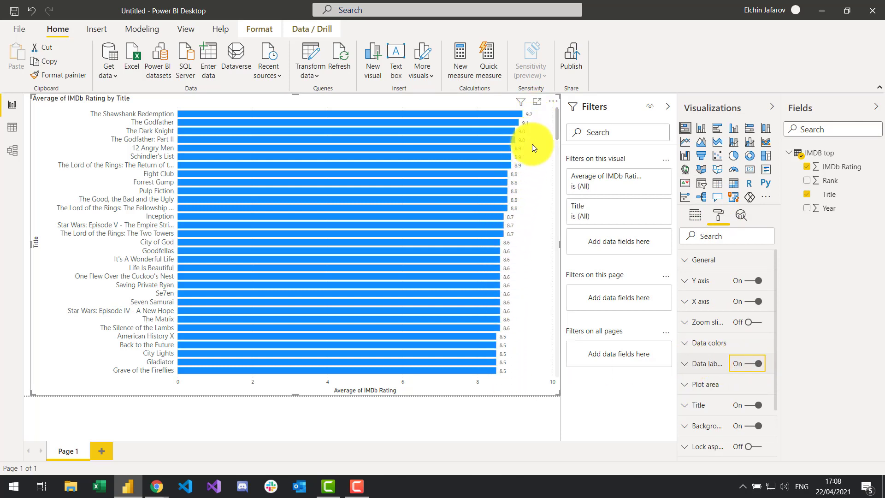
pyautogui.click(685, 363)
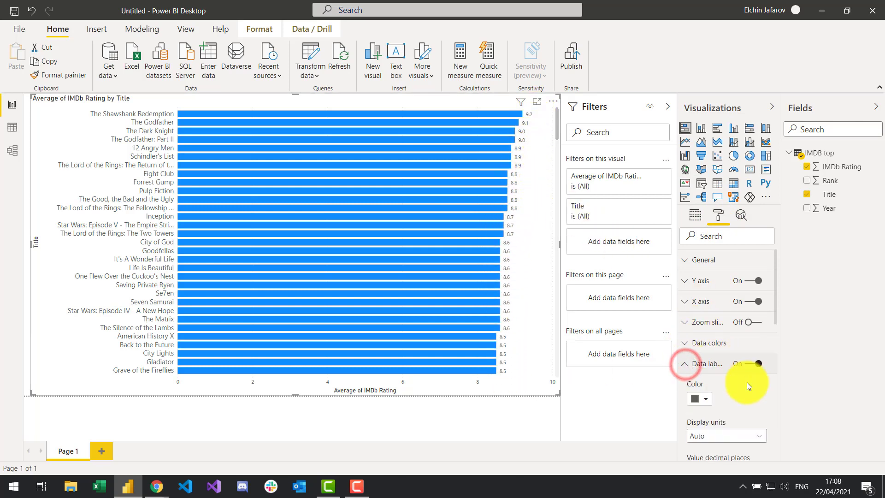
pyautogui.scroll(-5, 749, 387)
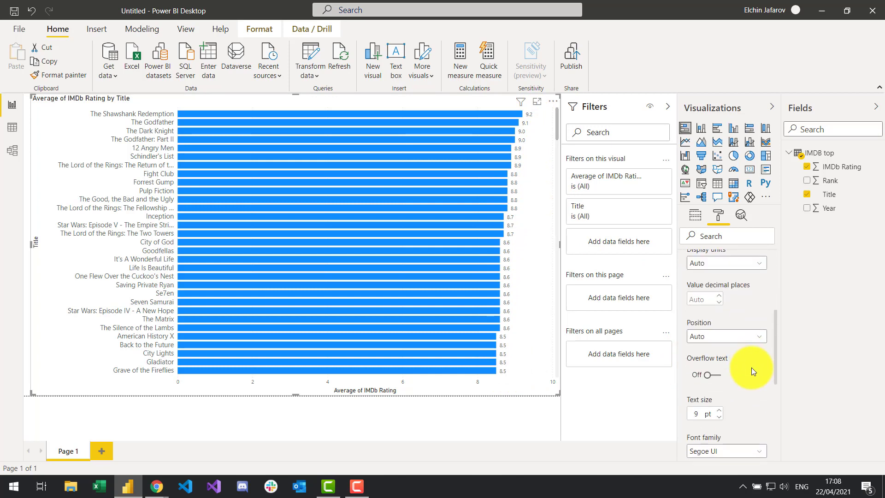
pyautogui.scroll(-2, 751, 367)
pyautogui.click(691, 356)
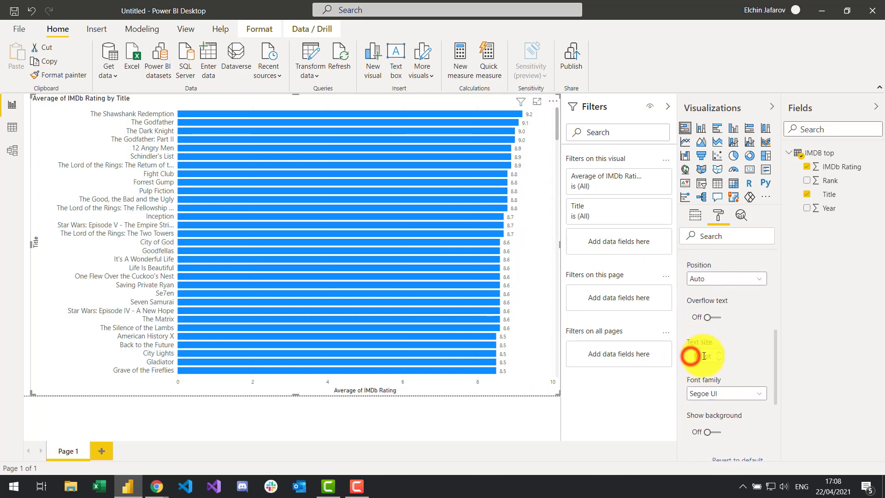
pyautogui.write('12')
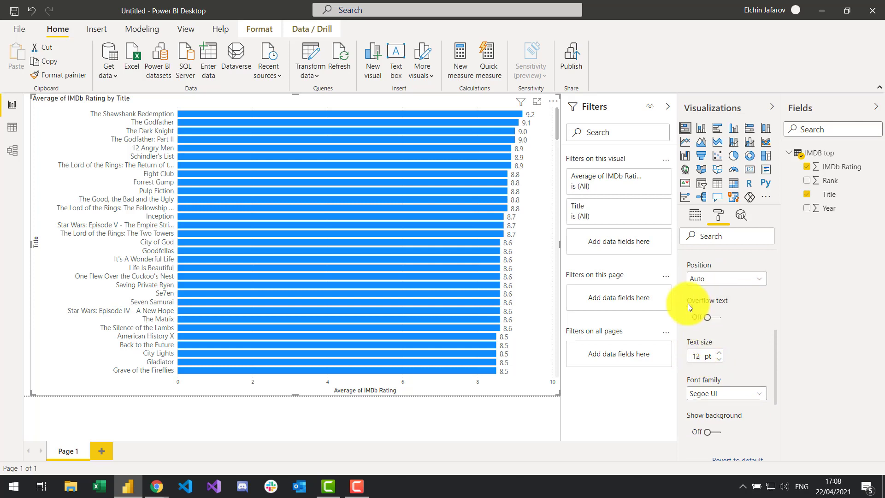
pyautogui.scroll(5, 746, 307)
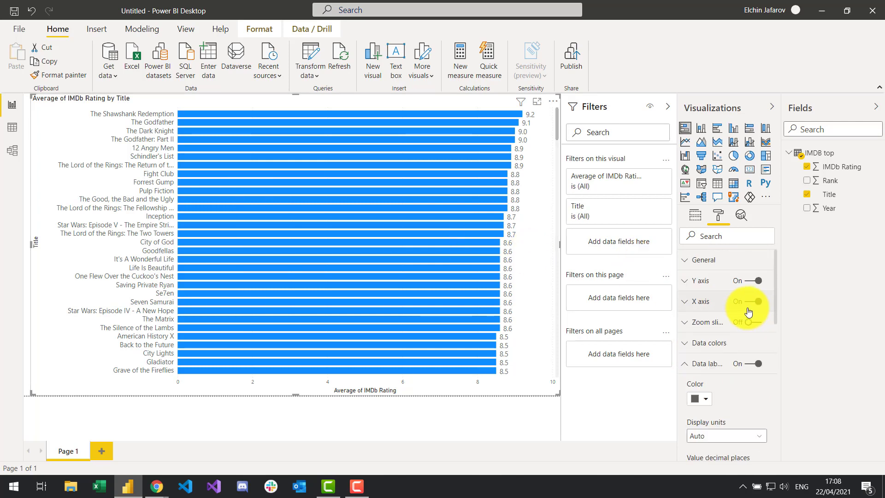
pyautogui.click(683, 364)
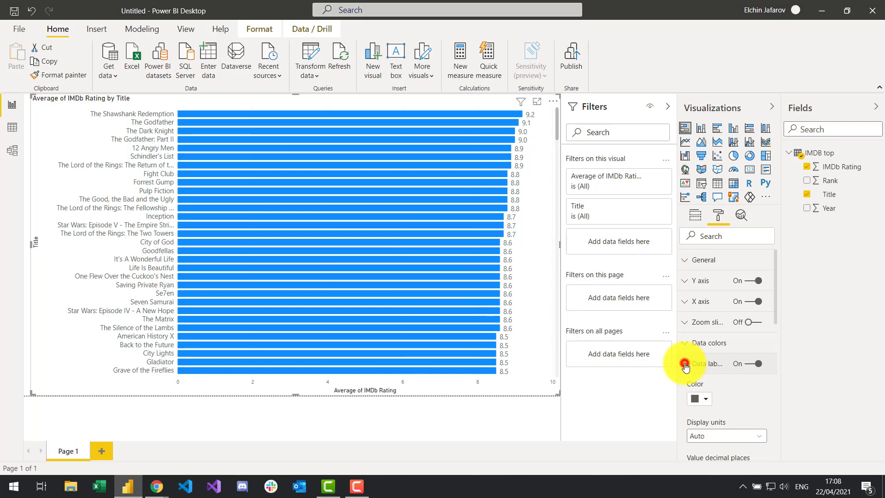
pyautogui.click(696, 215)
pyautogui.moveTo(459, 214)
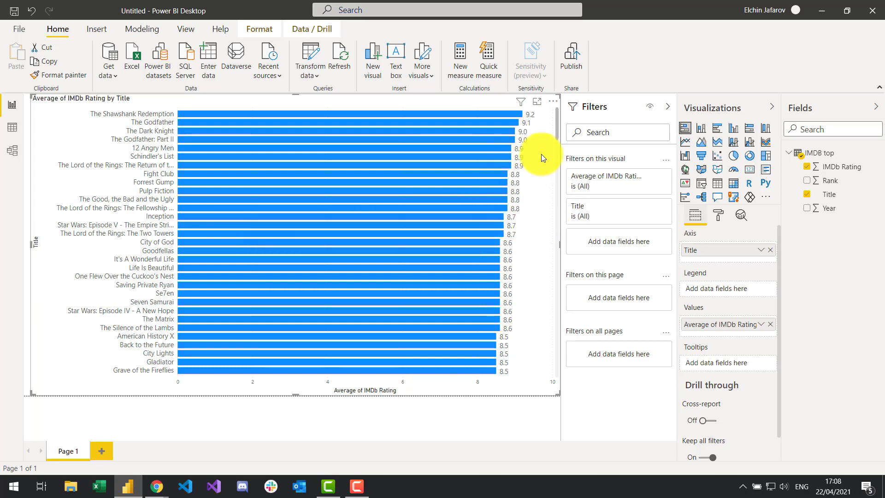
pyautogui.moveTo(557, 120)
pyautogui.mouseDown()
pyautogui.moveTo(556, 360)
pyautogui.moveTo(551, 113)
pyautogui.mouseUp()
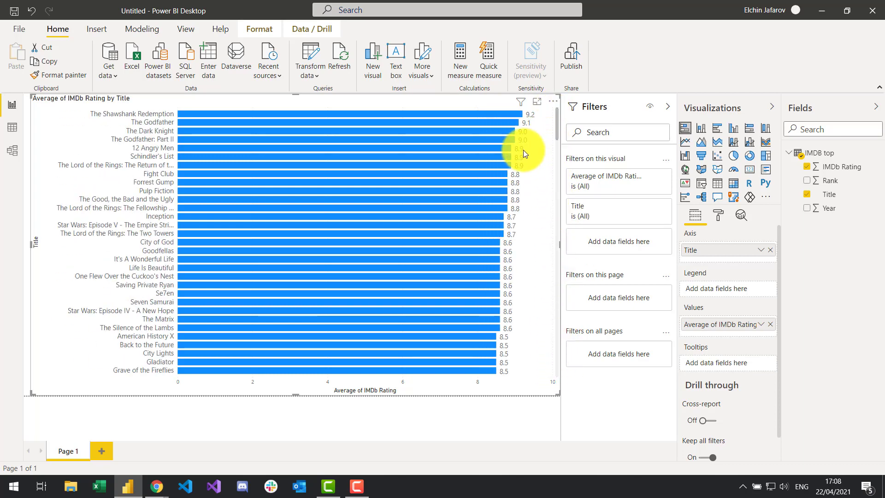
# - Add a second report page with a matrix visual and enlarge it to the full canvas height
pyautogui.click(100, 450)
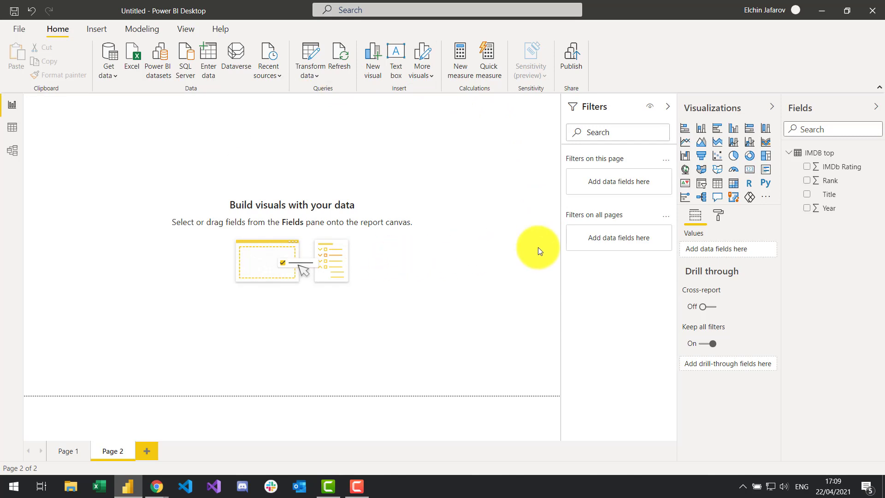
pyautogui.click(734, 186)
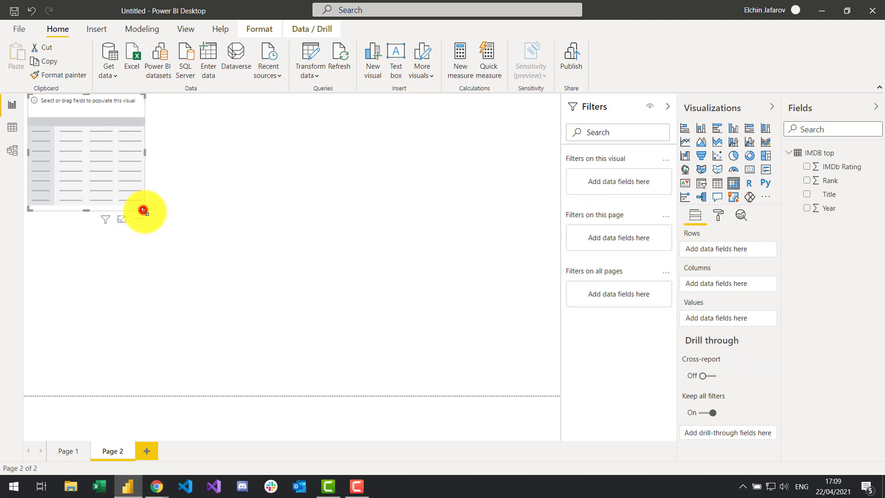
pyautogui.moveTo(144, 210); pyautogui.dragTo(410, 403)
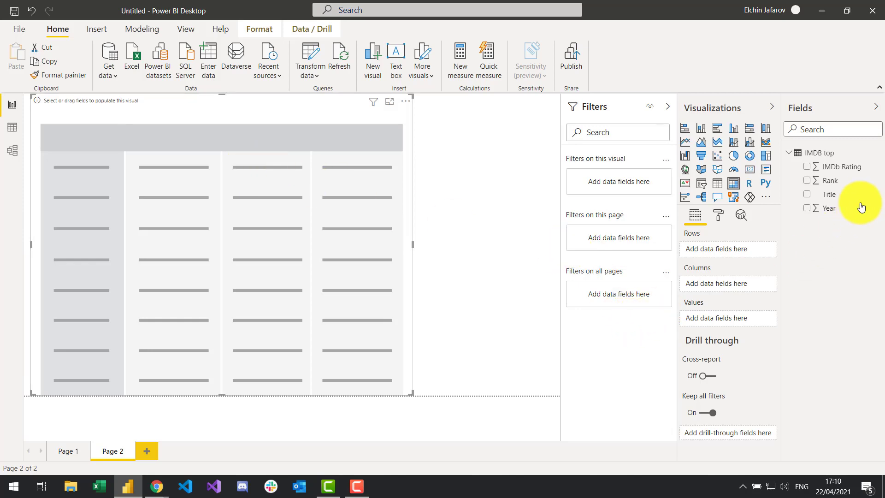
# - Assign IMDb Rating to the matrix values and Title to its rows
pyautogui.moveTo(842, 173); pyautogui.dragTo(729, 253)
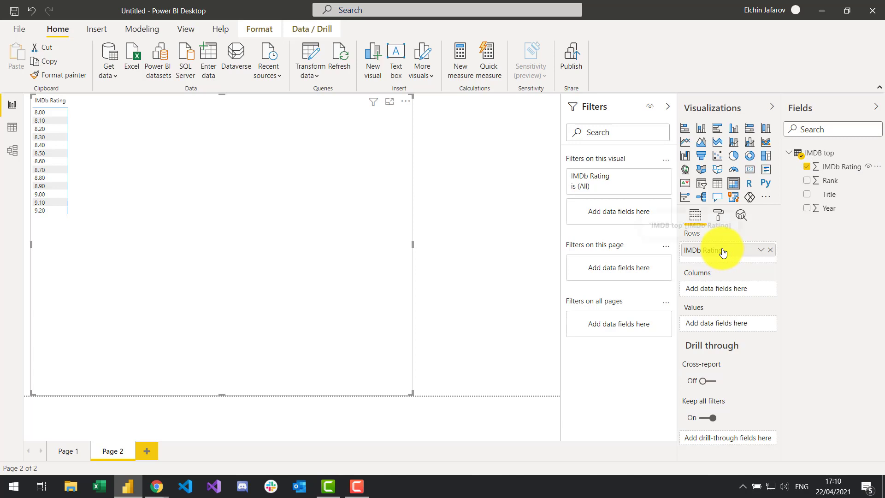
pyautogui.moveTo(721, 249); pyautogui.dragTo(725, 322)
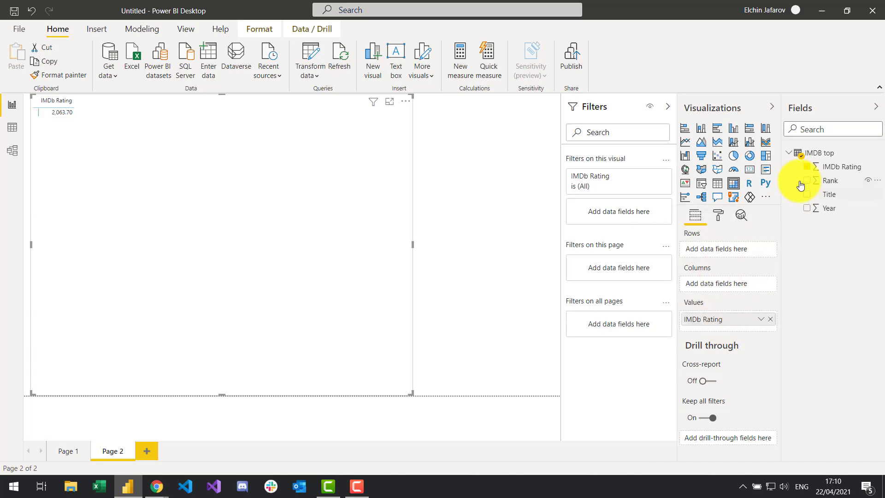
pyautogui.moveTo(830, 194); pyautogui.dragTo(730, 249)
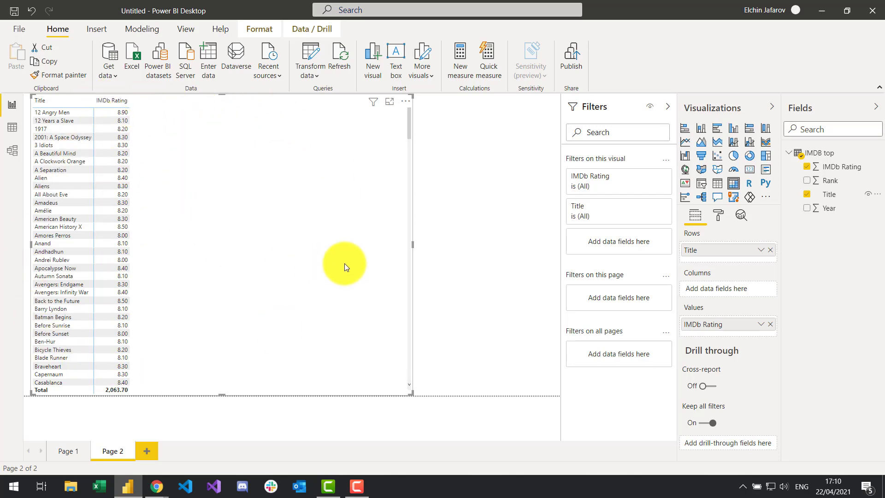
# - Set the matrix grid text size to 16 pt and widen the Title column
pyautogui.click(720, 217)
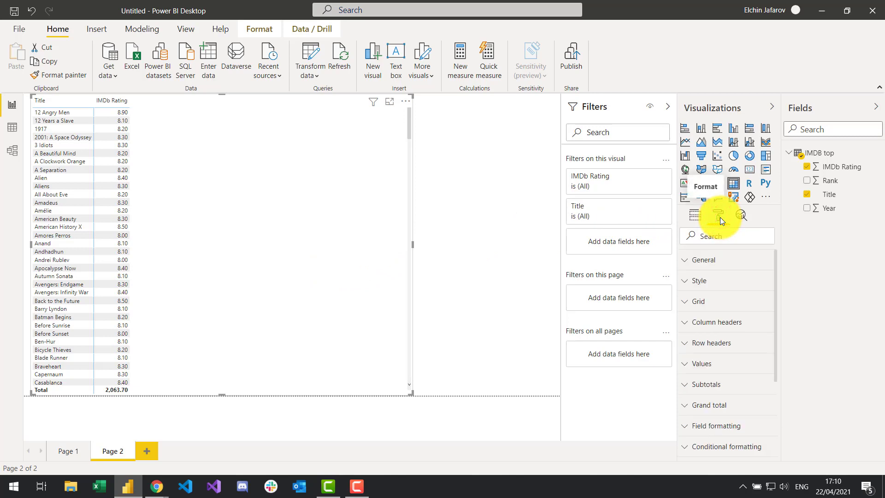
pyautogui.click(686, 302)
pyautogui.scroll(-5, 735, 361)
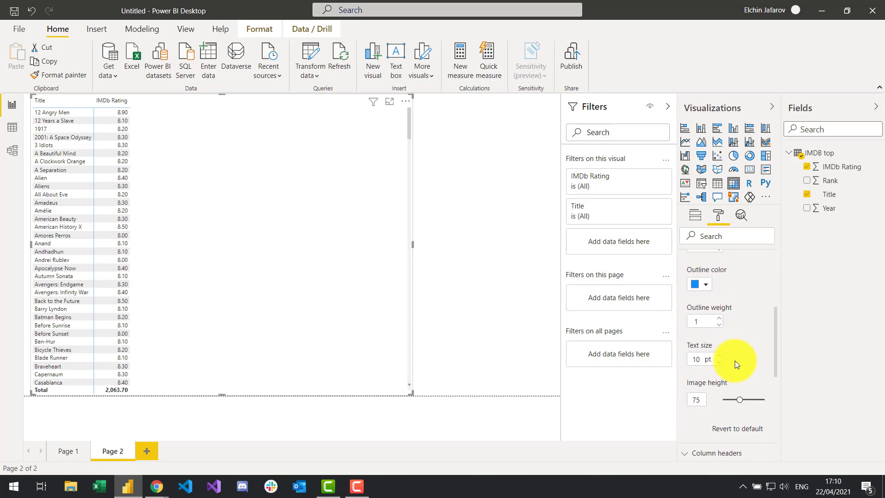
pyautogui.doubleClick(695, 359)
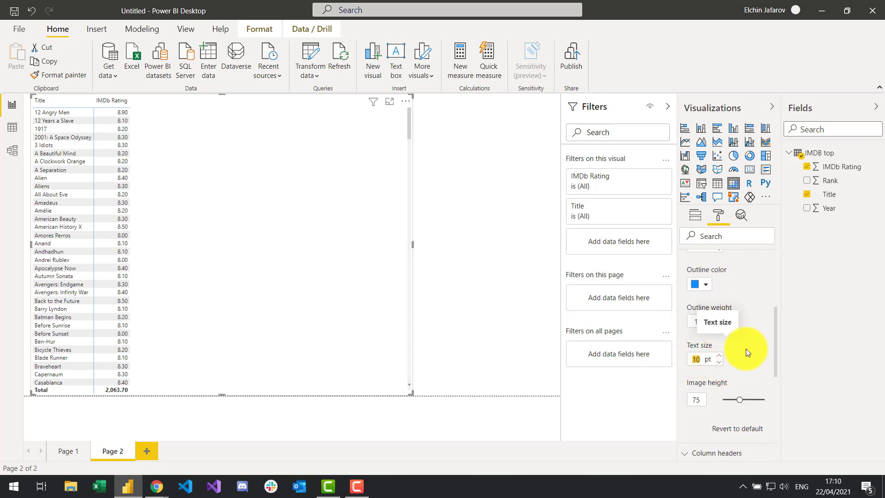
pyautogui.write('16')
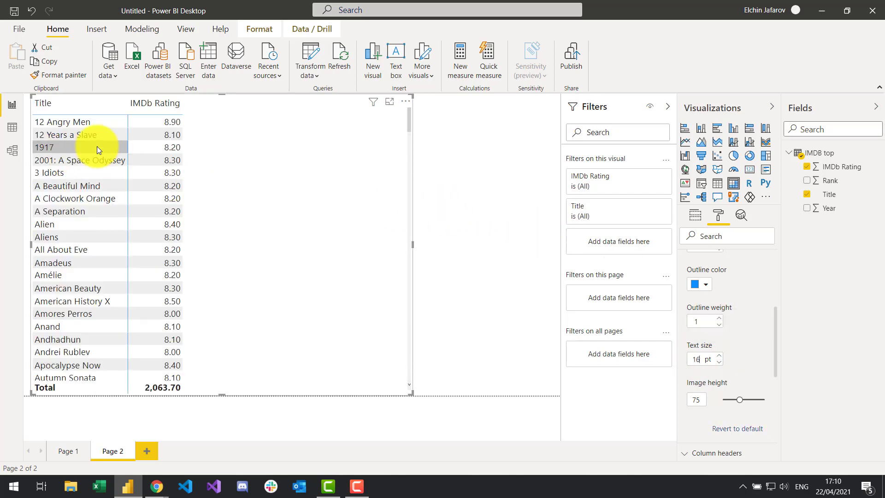
pyautogui.moveTo(128, 110); pyautogui.dragTo(165, 110)
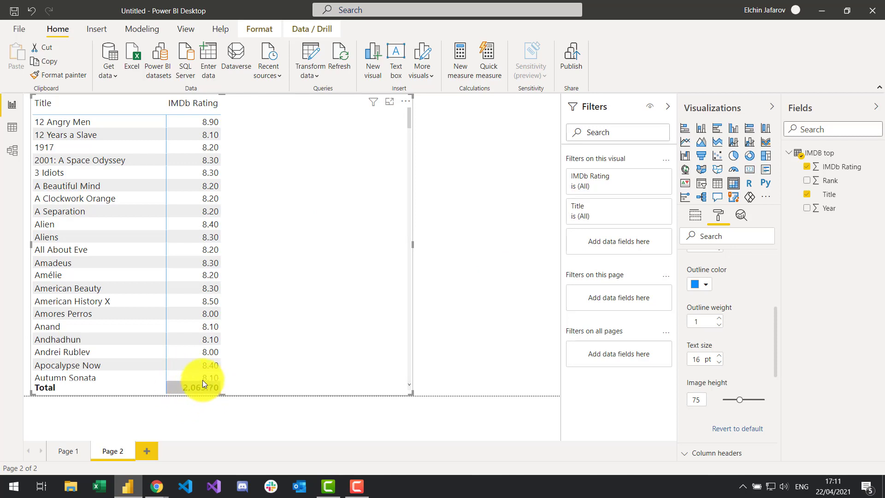
# - Change the matrix's IMDb Rating aggregation to Average and sort the titles by it from highest to lowest
pyautogui.click(695, 218)
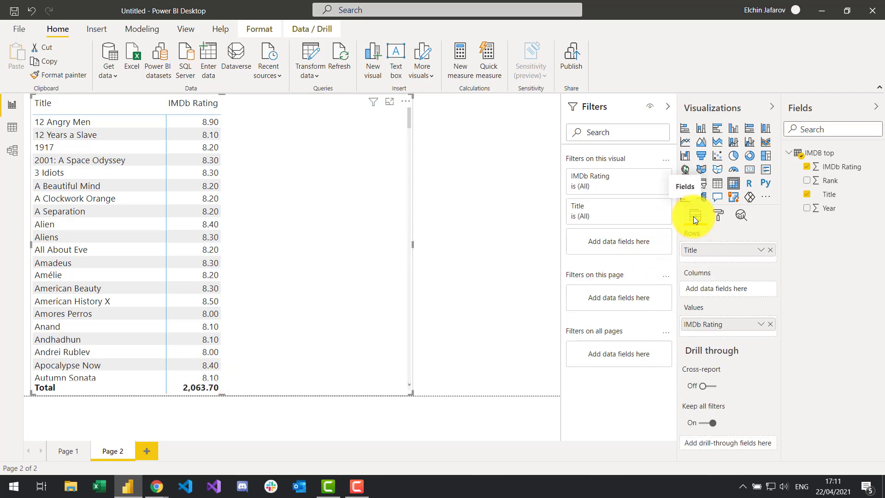
pyautogui.click(761, 325)
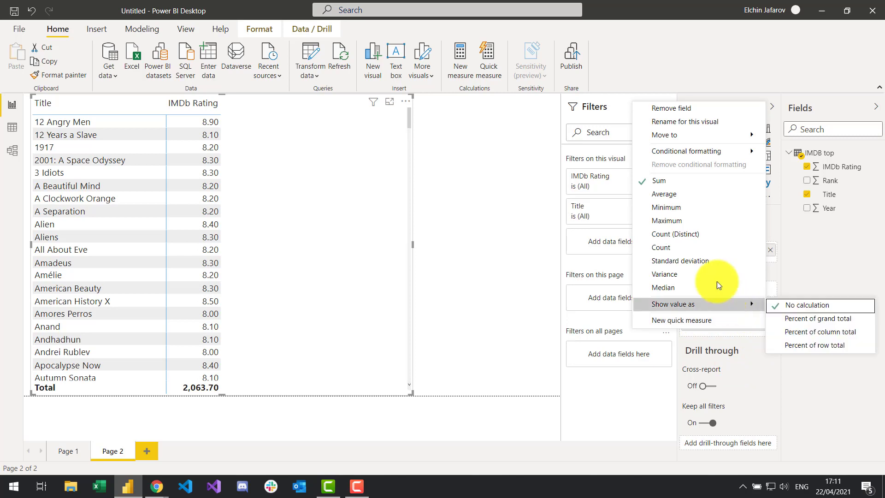
pyautogui.click(669, 197)
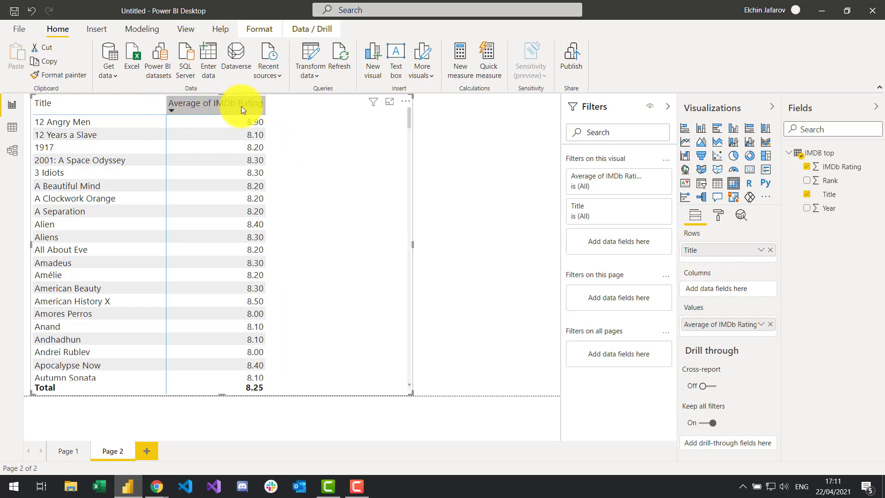
pyautogui.click(171, 110)
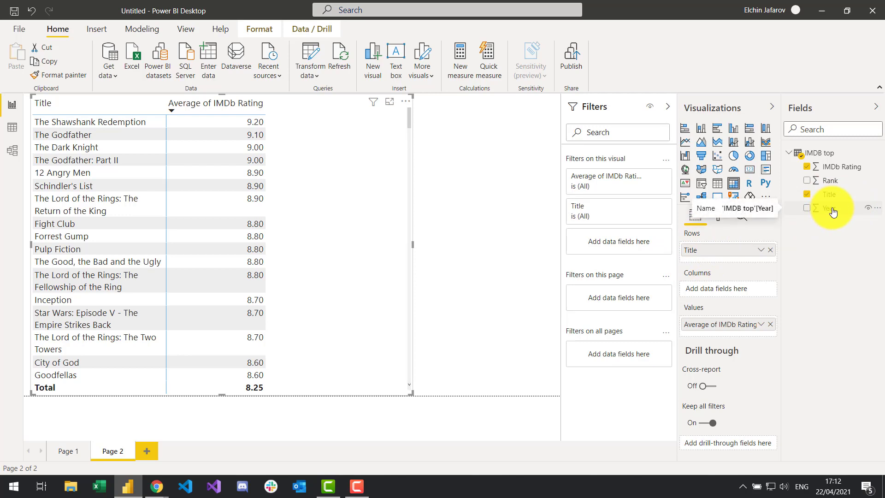
# - Add Year above Title in the matrix rows and expand 1972 to list its movies
pyautogui.moveTo(830, 208); pyautogui.dragTo(725, 252)
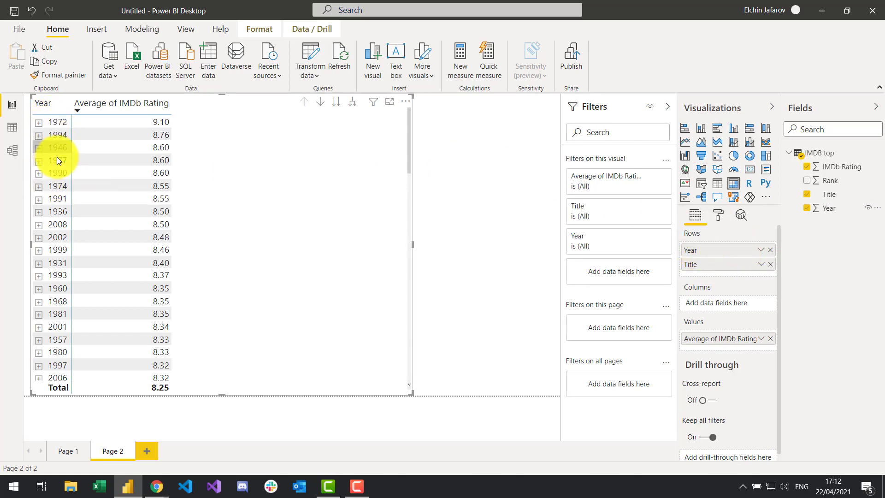
pyautogui.scroll(-12, 57, 172)
pyautogui.scroll(12, 57, 171)
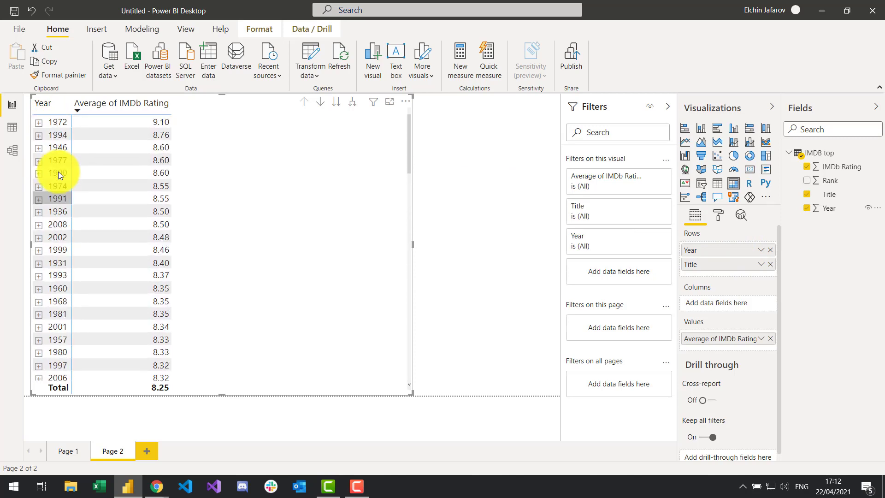
pyautogui.click(37, 124)
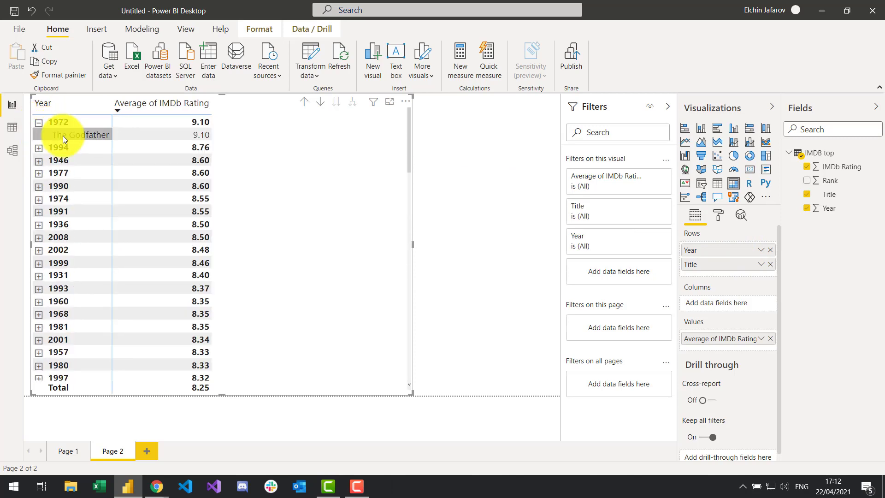
# - Expand 1994, collapse the matrix back to the Year level, and expand all years to list every movie title beneath them
pyautogui.click(39, 147)
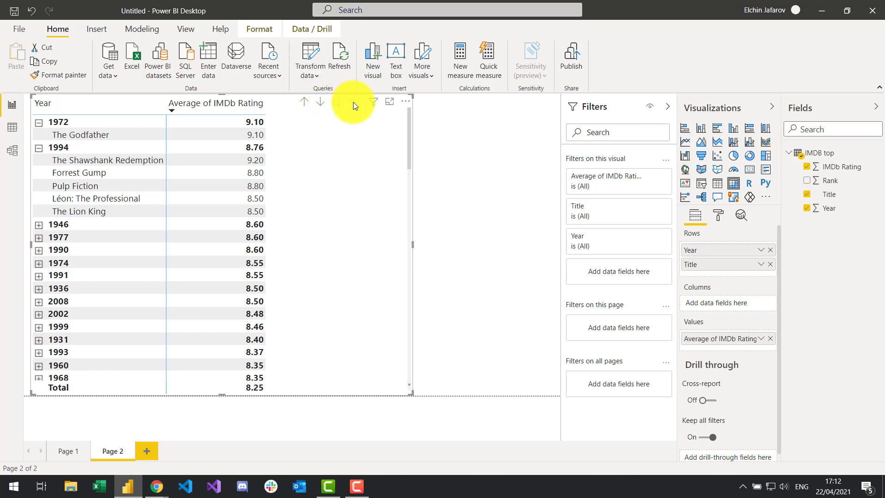
pyautogui.click(305, 105)
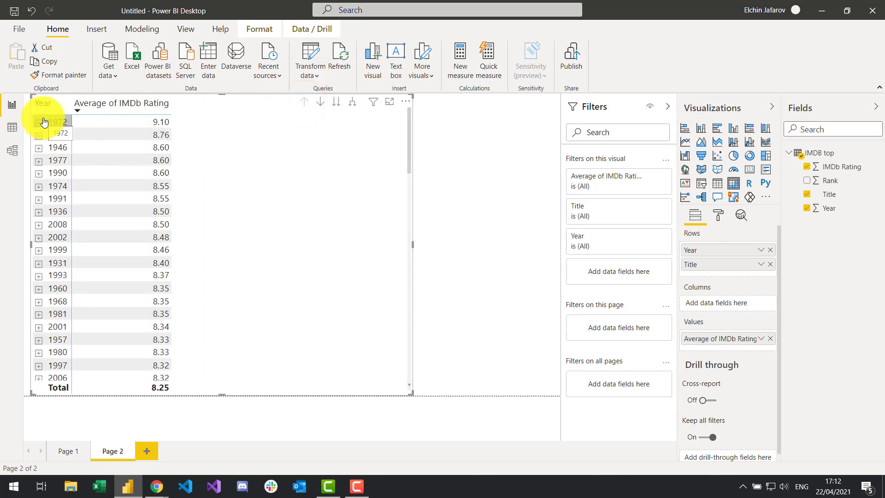
pyautogui.click(354, 103)
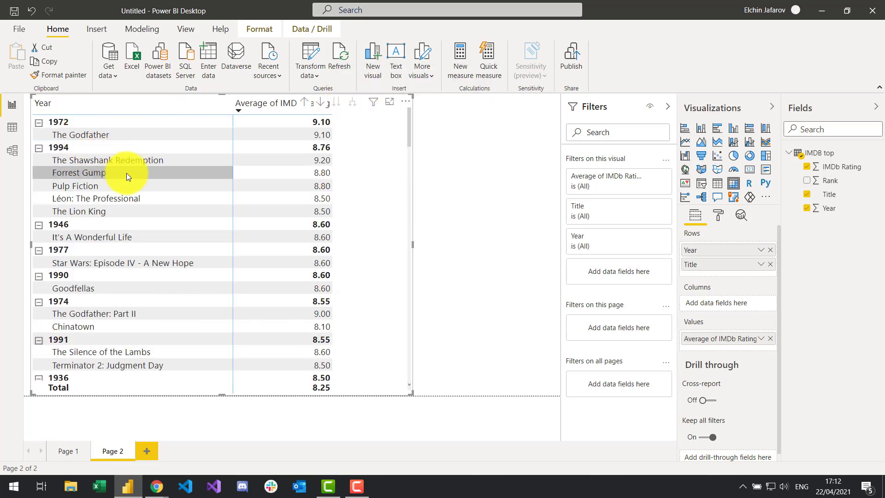
pyautogui.scroll(-7, 133, 176)
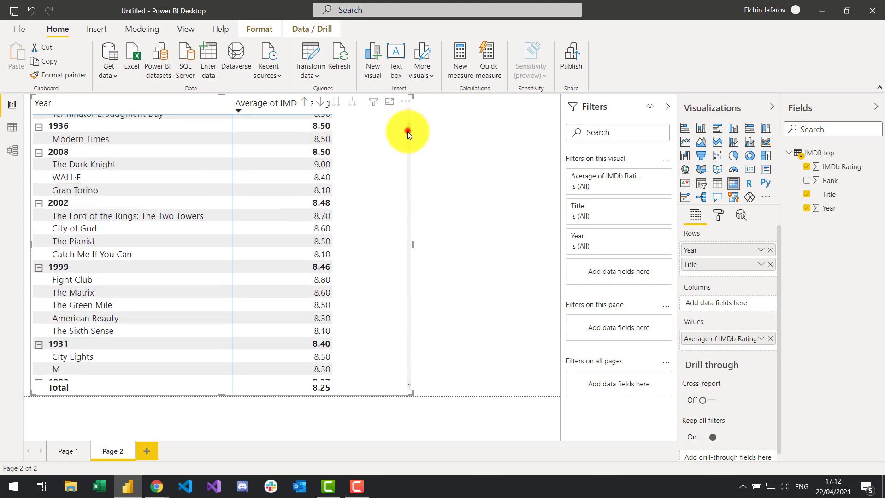
pyautogui.moveTo(408, 131); pyautogui.dragTo(402, 111)
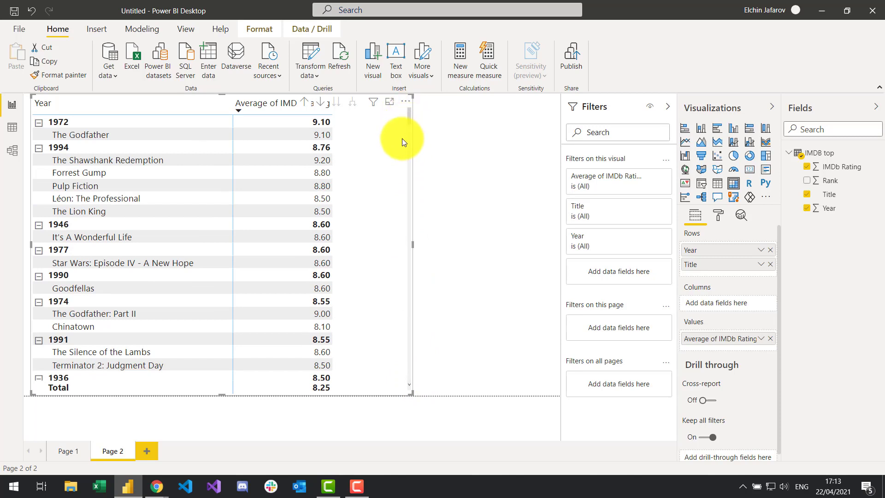
# - Narrow the matrix visual to fit its columns and review the bar chart on Page 1 before returning to Page 2
pyautogui.moveTo(412, 247); pyautogui.dragTo(370, 244)
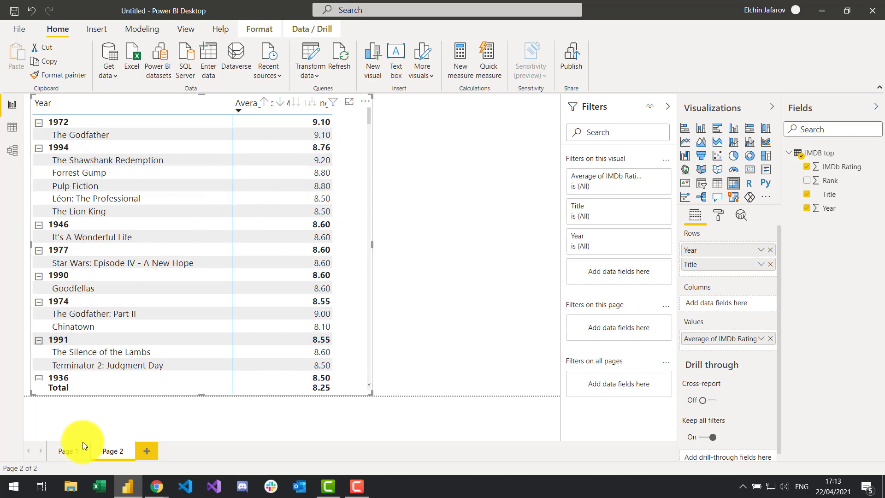
pyautogui.click(65, 451)
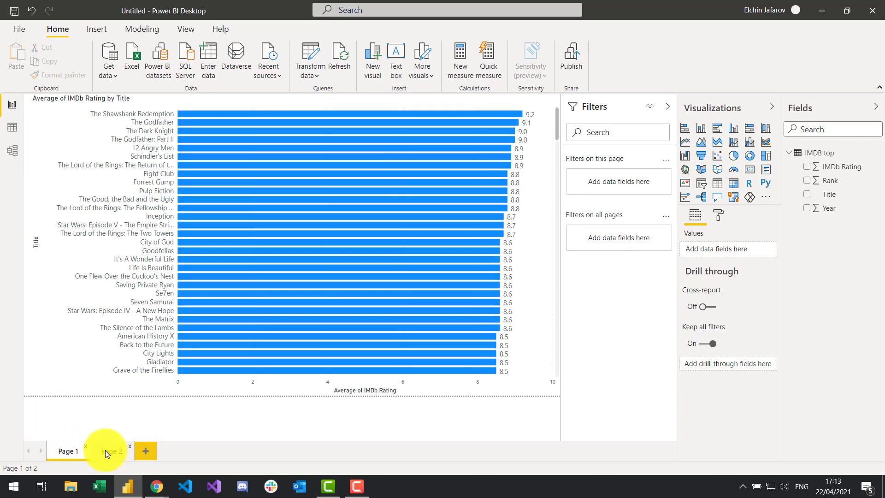
pyautogui.click(107, 451)
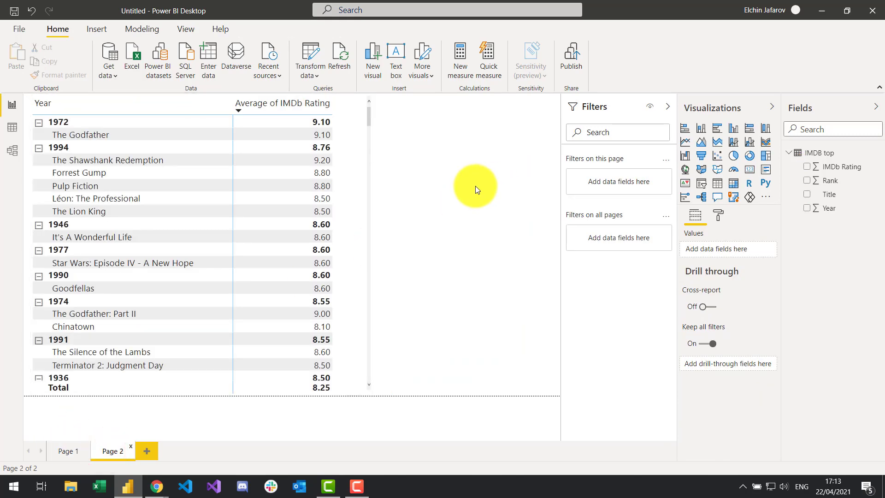
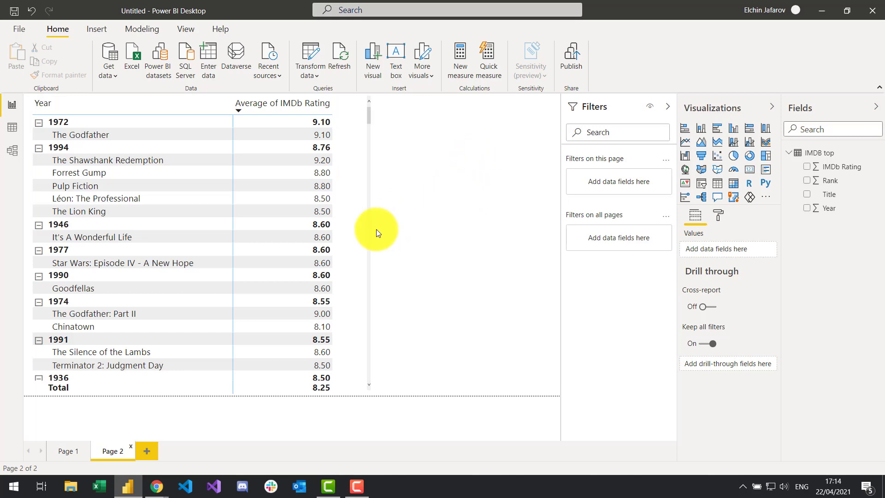
# - Add a third report page and insert a scatter chart enlarged to fill the whole canvas
pyautogui.click(148, 450)
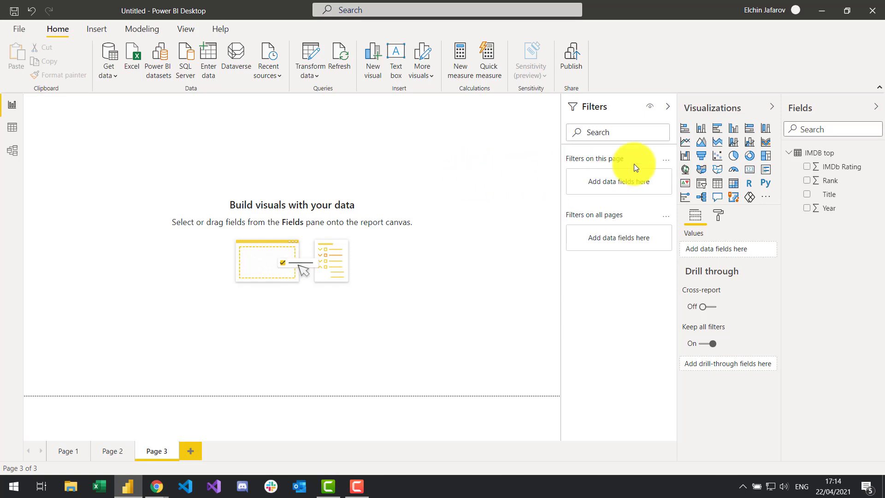
pyautogui.click(718, 156)
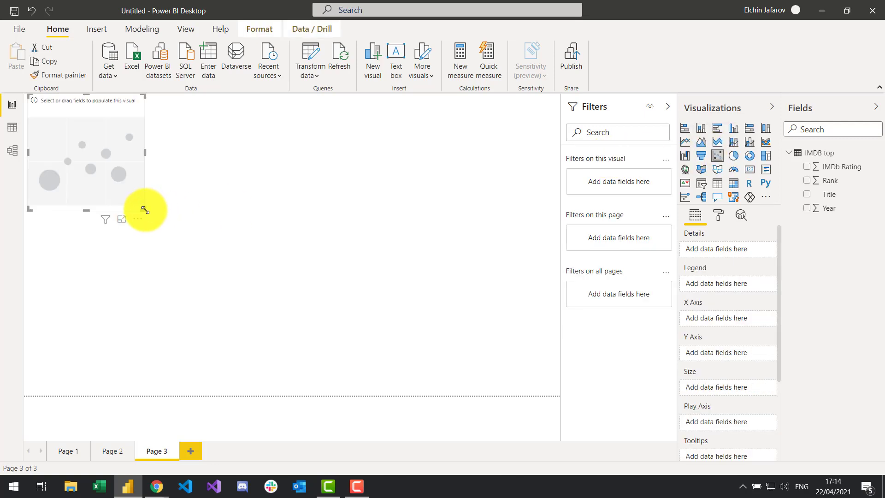
pyautogui.moveTo(145, 210); pyautogui.dragTo(560, 403)
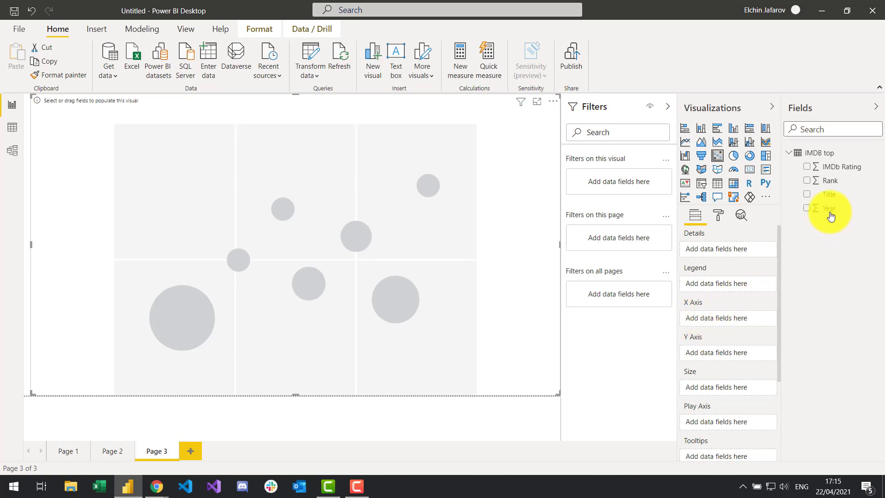
# - Assign Year to the scatter chart's X axis and IMDb Rating to its Y axis
pyautogui.moveTo(830, 207); pyautogui.dragTo(730, 319)
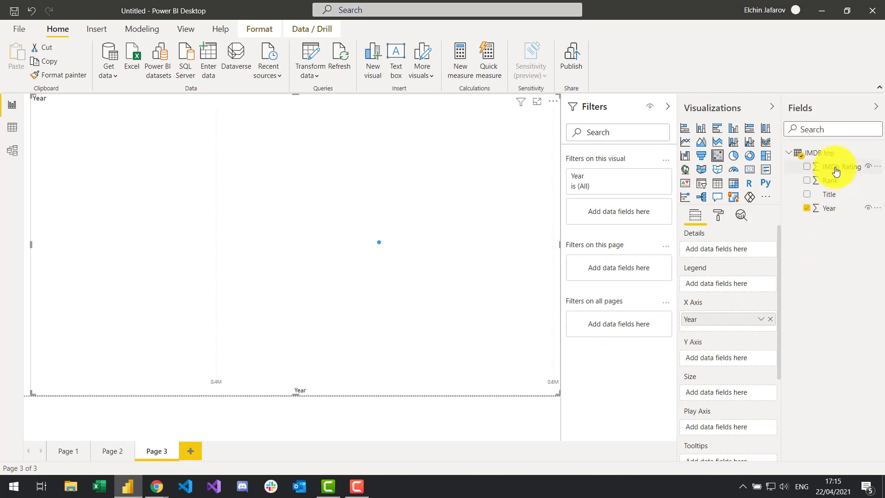
pyautogui.moveTo(835, 171); pyautogui.dragTo(727, 358)
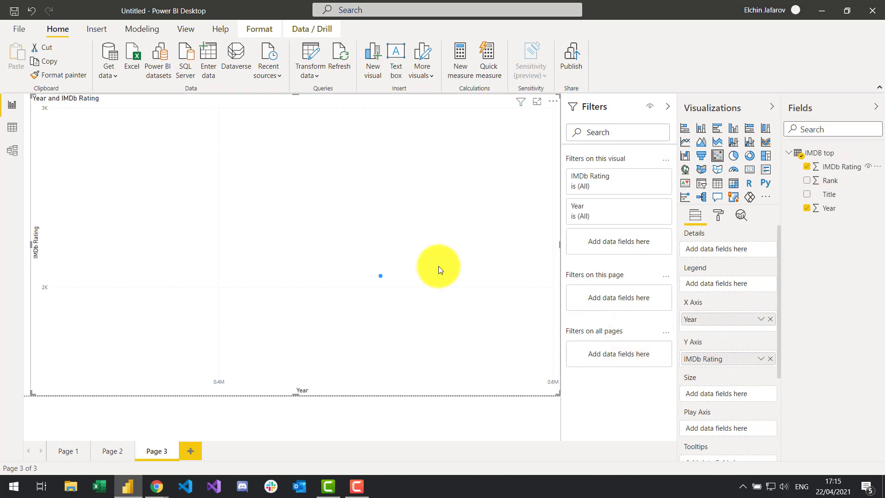
# - Add the Title field to the scatter chart's details so each movie is plotted as its own point
pyautogui.moveTo(381, 276)
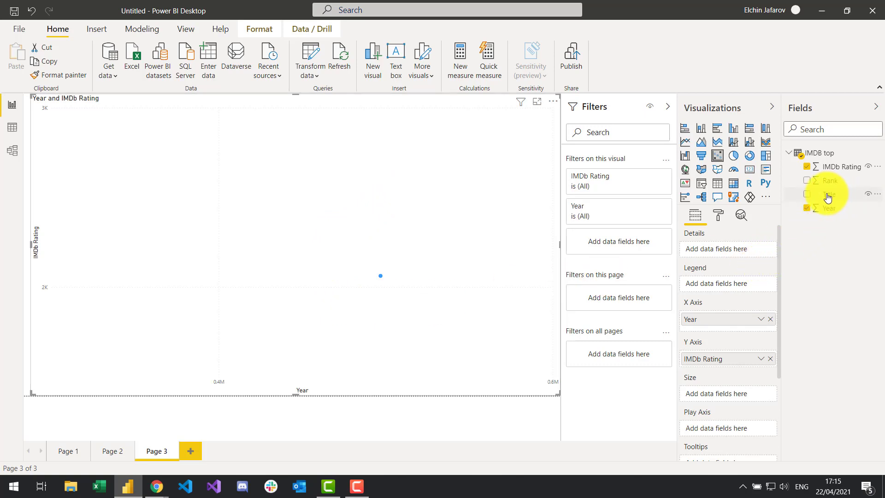
pyautogui.moveTo(833, 194)
pyautogui.mouseDown()
pyautogui.moveTo(743, 213)
pyautogui.moveTo(729, 283)
pyautogui.moveTo(725, 251)
pyautogui.mouseUp()
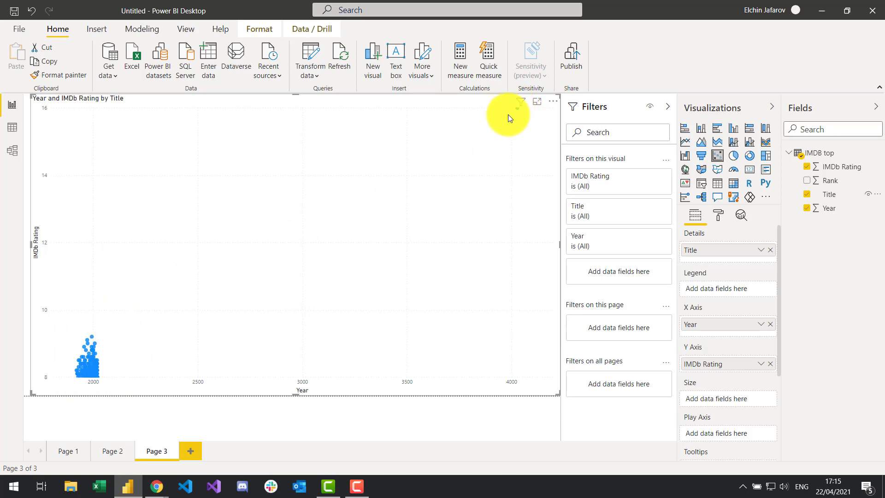
pyautogui.moveTo(518, 109)
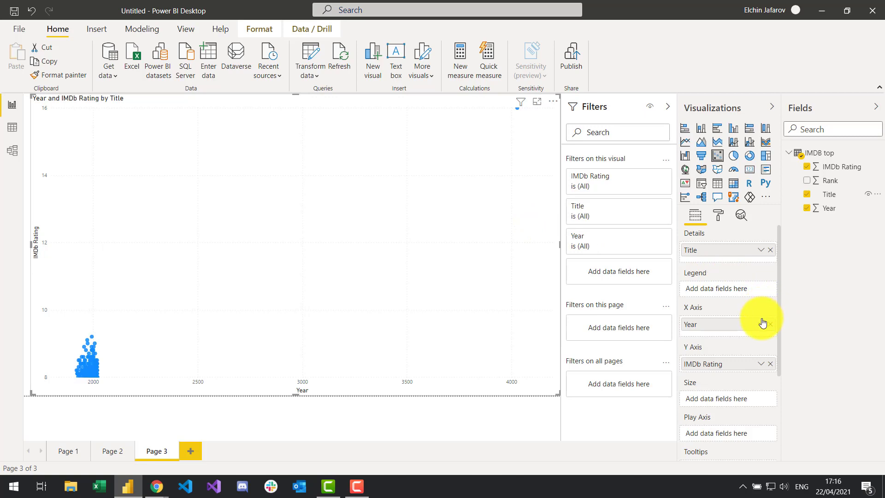
# - Summarize the scatter chart's Y-axis IMDb Rating as Average and its X-axis Year as Maximum
pyautogui.click(761, 365)
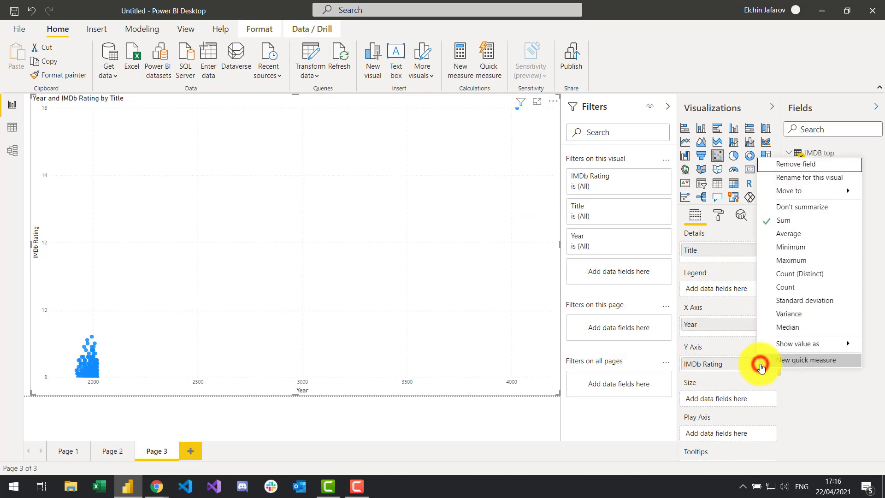
pyautogui.click(804, 232)
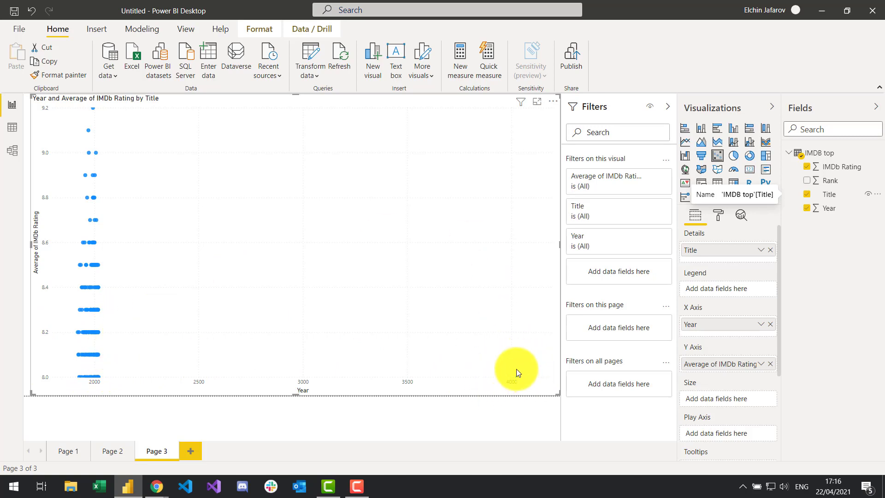
pyautogui.click(762, 324)
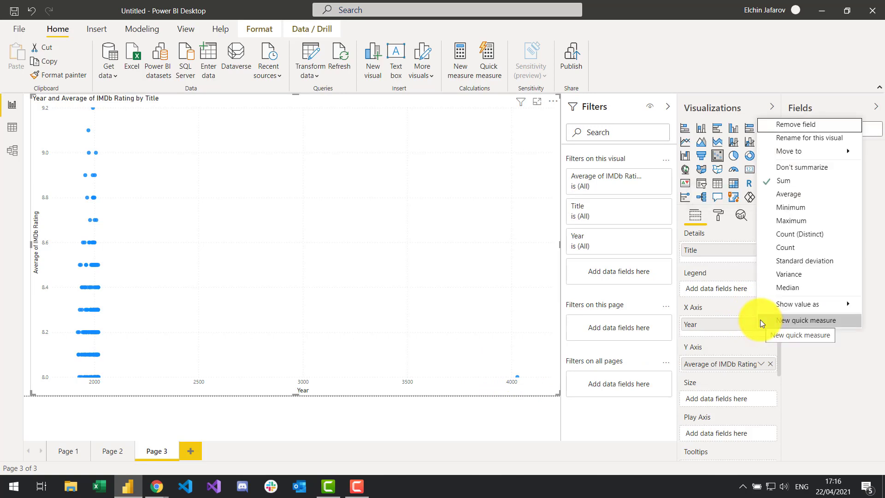
pyautogui.click(804, 220)
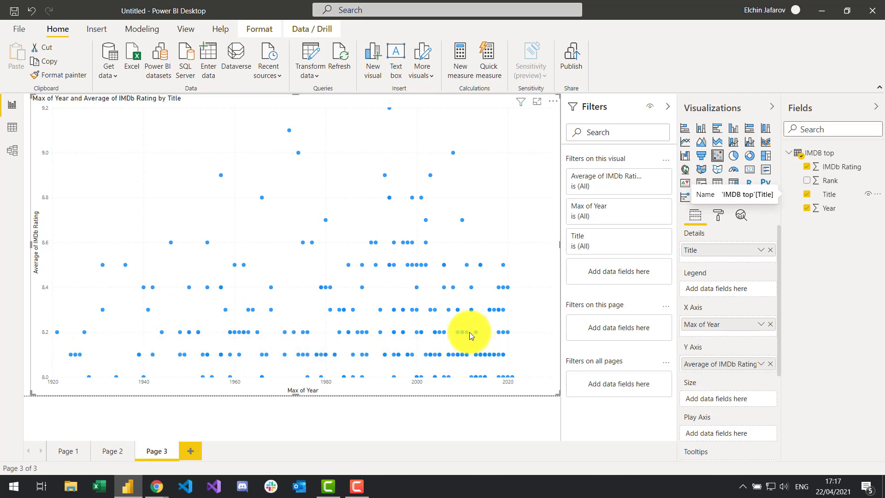
pyautogui.moveTo(348, 332)
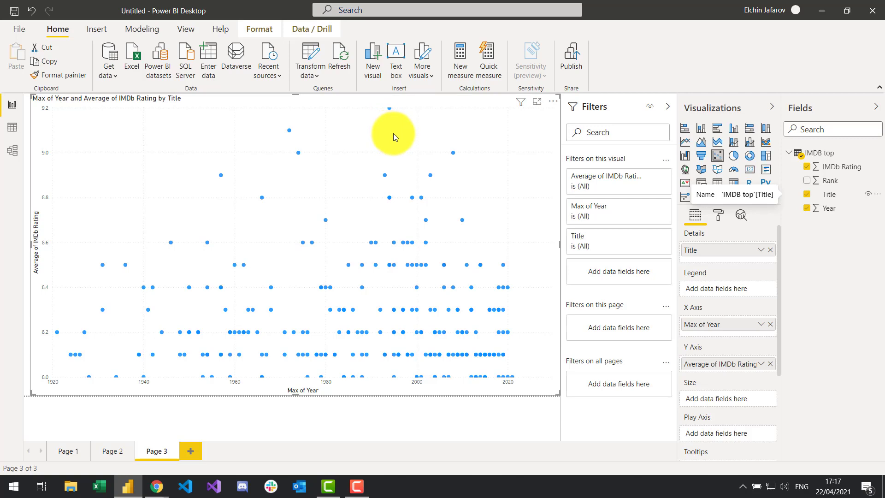
# - Try the Title field as the scatter chart's legend and return it to the details
pyautogui.click(697, 253)
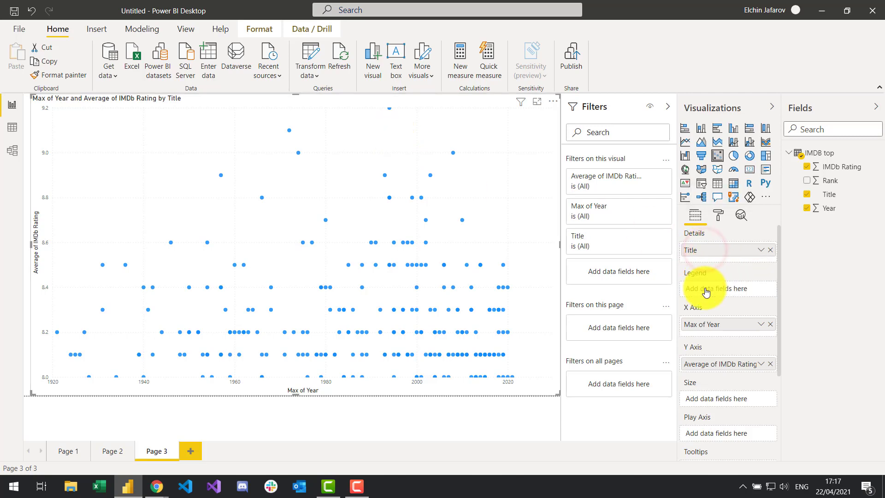
pyautogui.moveTo(705, 291); pyautogui.dragTo(707, 288)
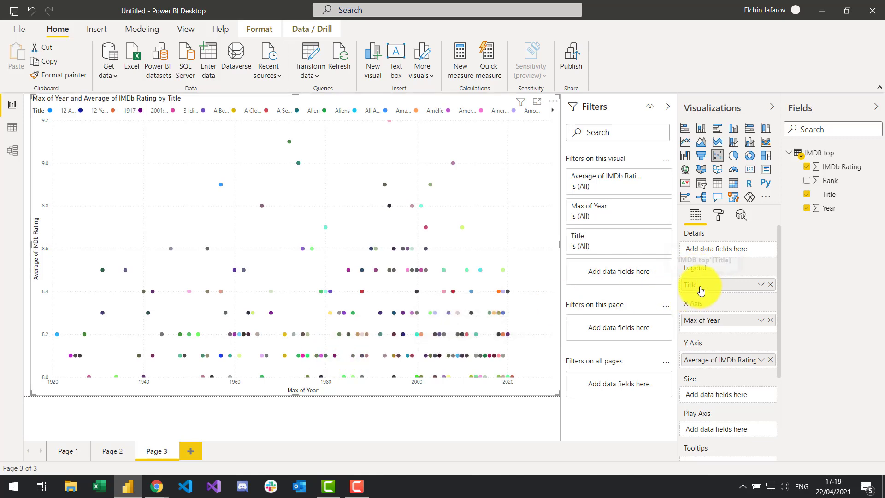
pyautogui.moveTo(700, 286); pyautogui.dragTo(706, 251)
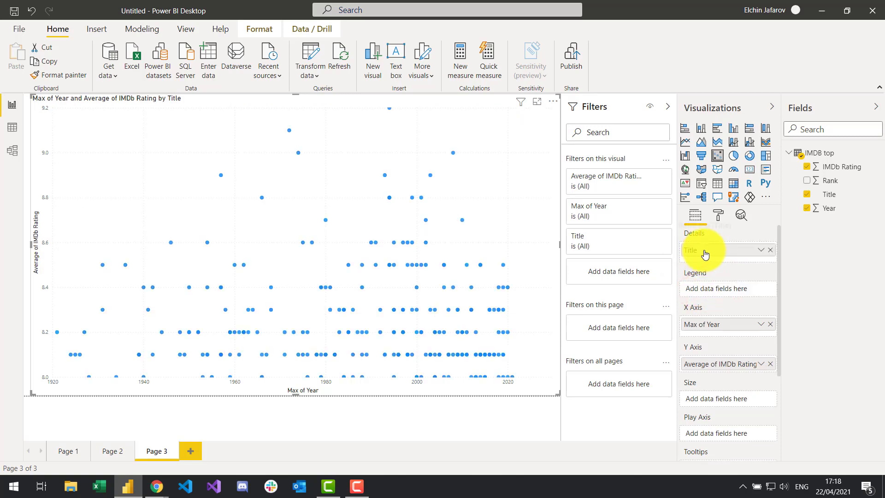
# - Add the Year field as the scatter chart's legend to color the points by year
pyautogui.moveTo(704, 254); pyautogui.dragTo(705, 253)
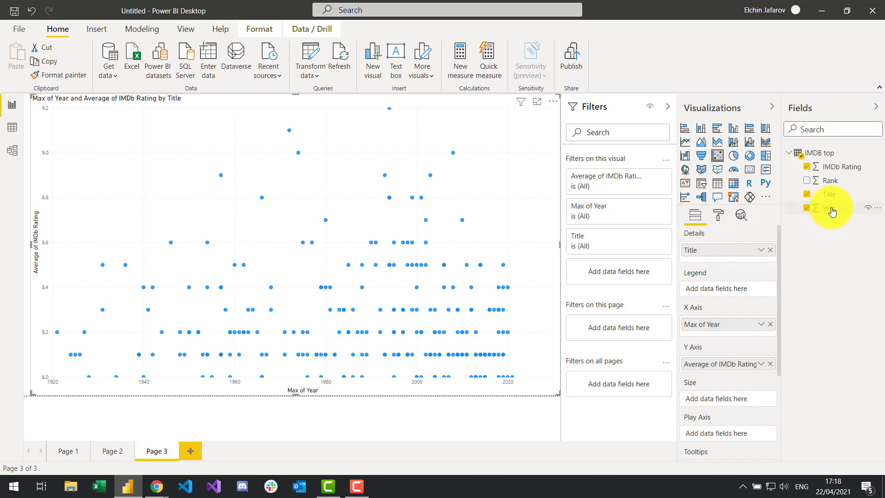
pyautogui.moveTo(829, 208); pyautogui.dragTo(723, 285)
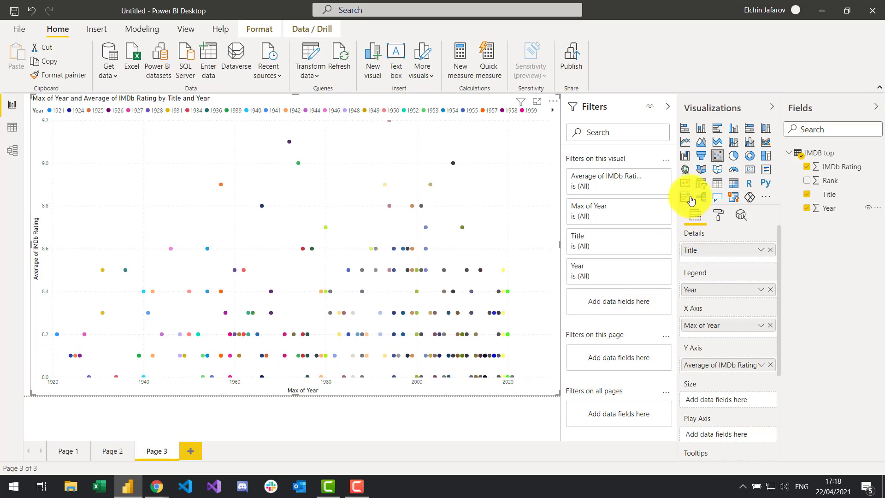
# - Set the text size of the scatter chart's X axis to 14 pt
pyautogui.click(719, 216)
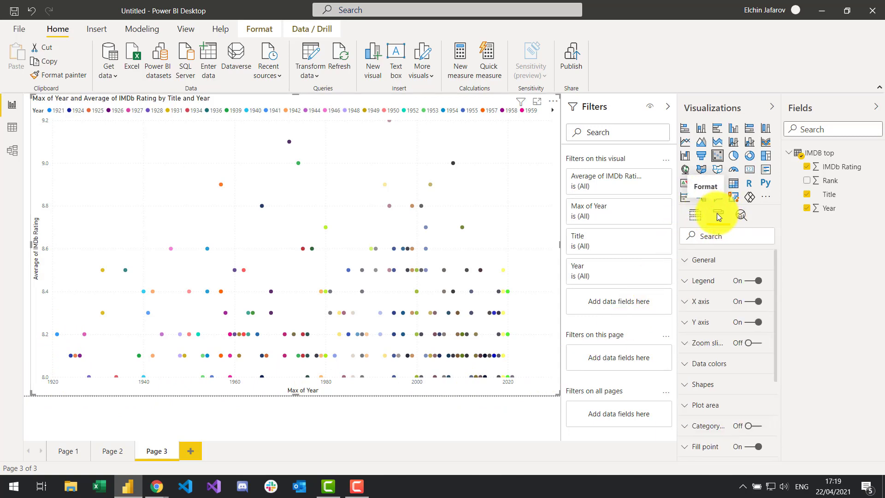
pyautogui.click(685, 301)
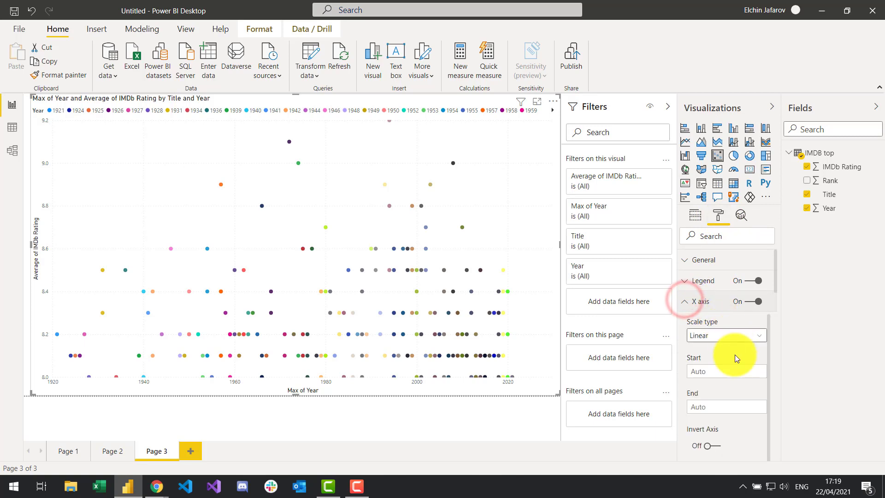
pyautogui.scroll(-5, 735, 355)
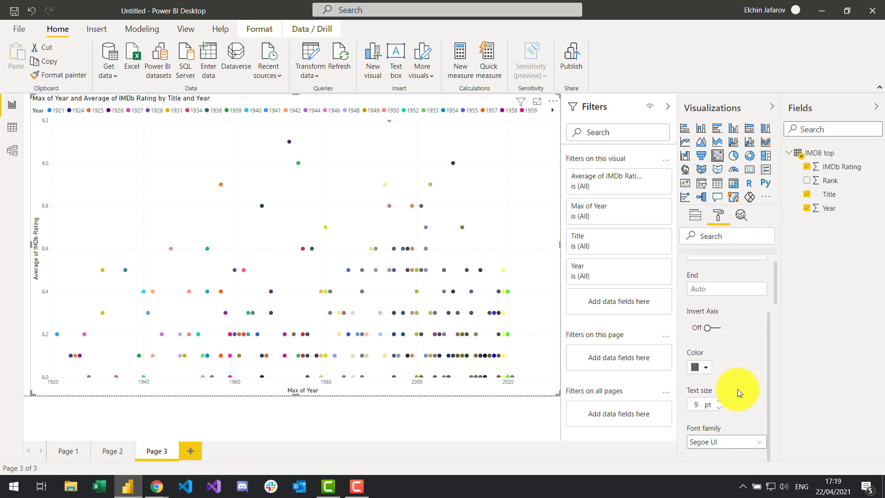
pyautogui.scroll(-3, 737, 391)
pyautogui.click(703, 287)
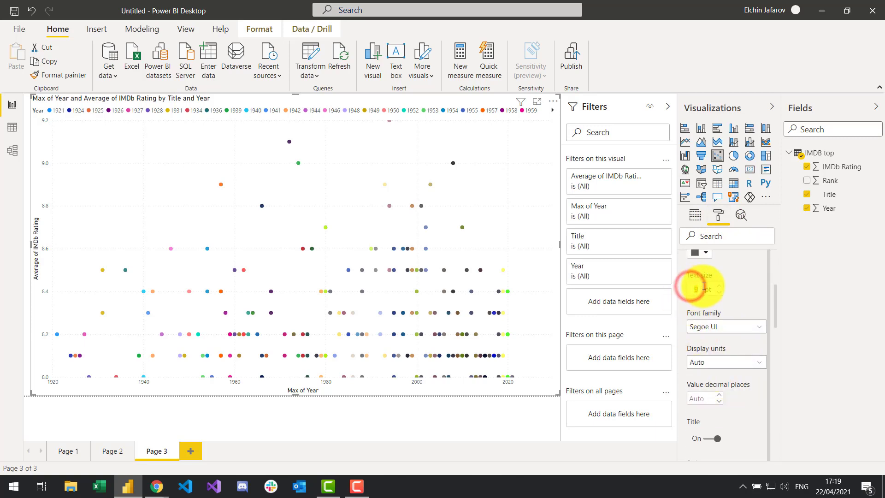
pyautogui.write('14')
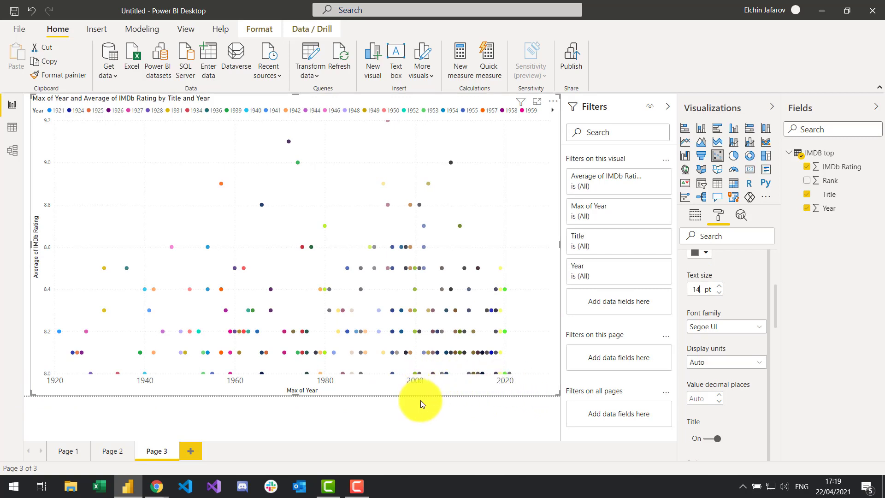
# - Try an X axis text size of 12 pt and restore it to 14 pt
pyautogui.click(719, 292)
pyautogui.click(719, 292)
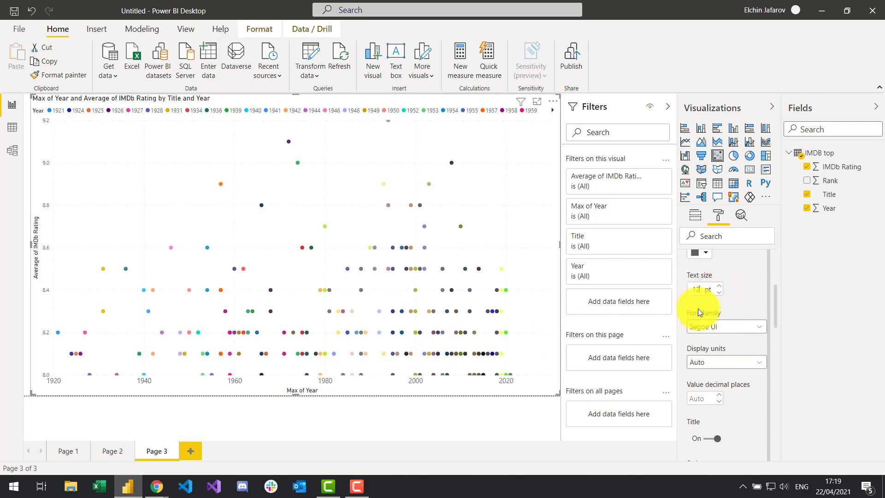
pyautogui.click(719, 286)
pyautogui.click(719, 287)
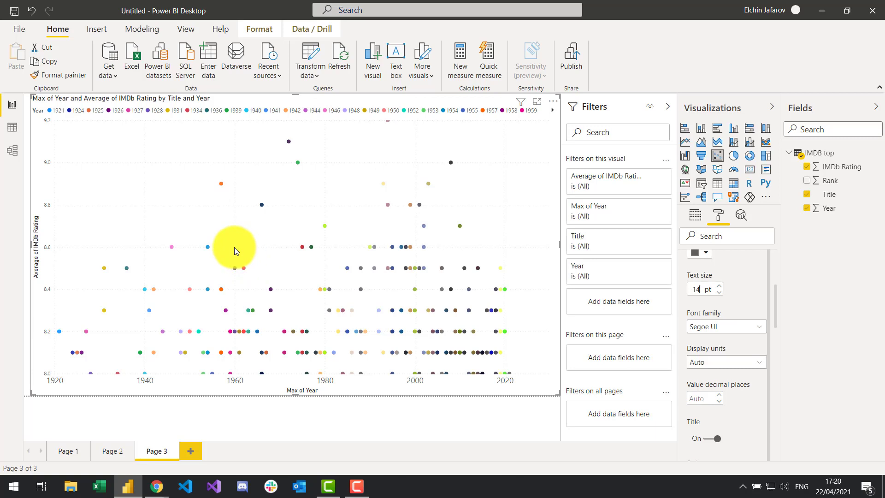
# - Switch to the data view and open the IMDB top table's query for editing in Power Query Editor
pyautogui.click(12, 127)
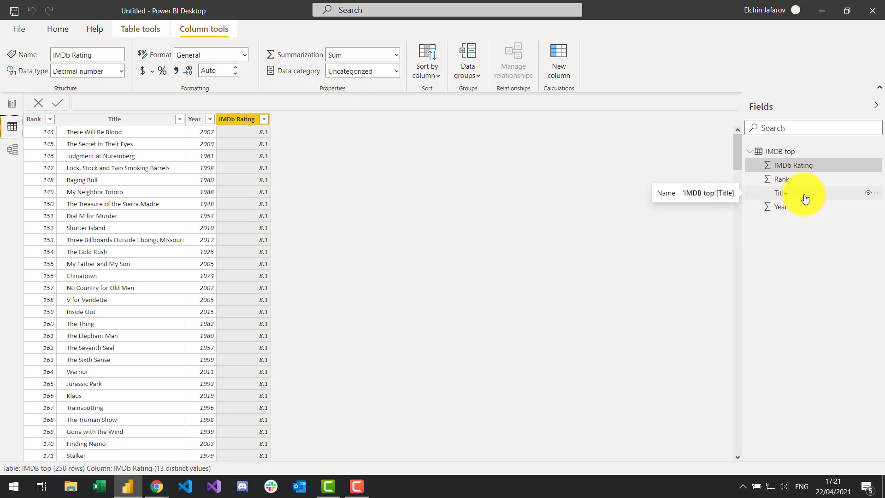
pyautogui.rightClick(784, 167)
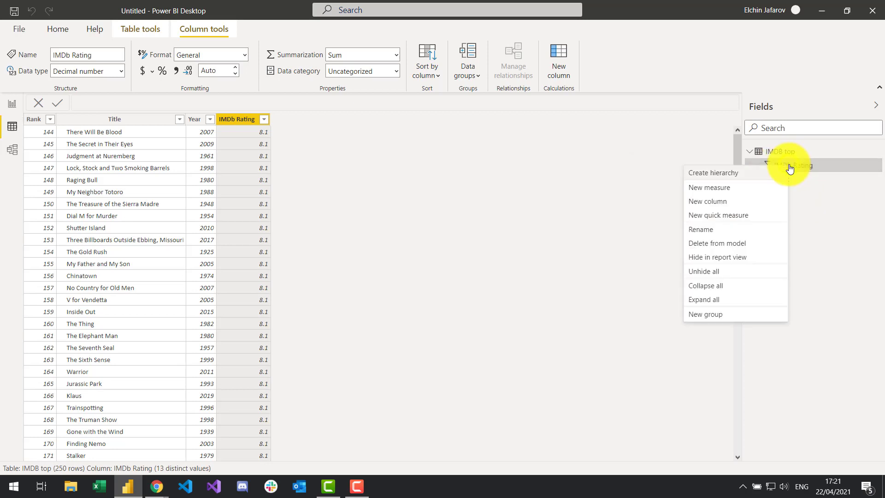
pyautogui.rightClick(782, 150)
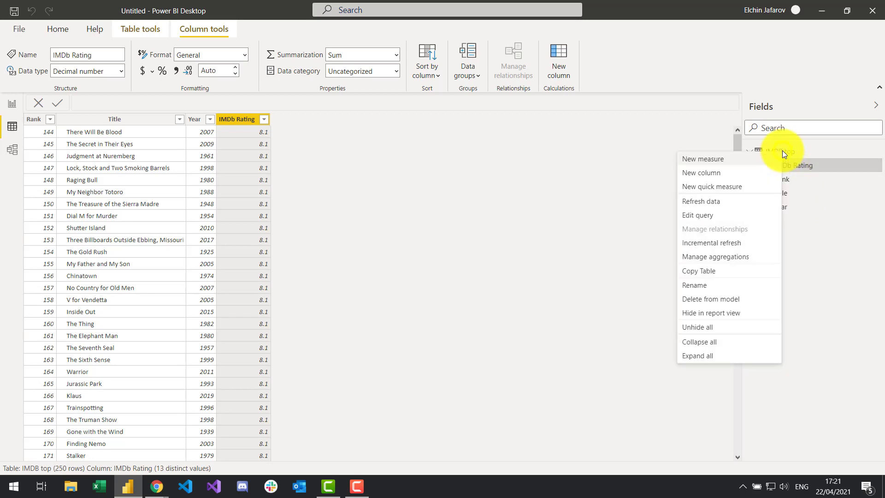
pyautogui.click(823, 300)
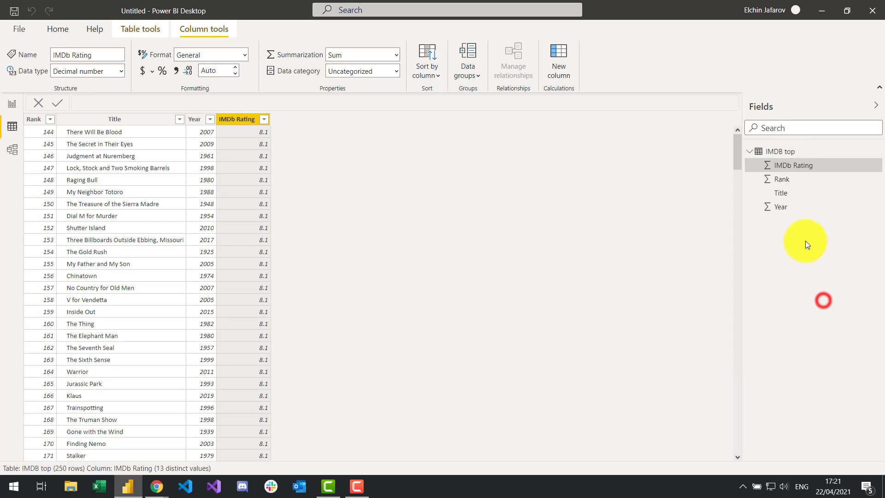
pyautogui.rightClick(772, 153)
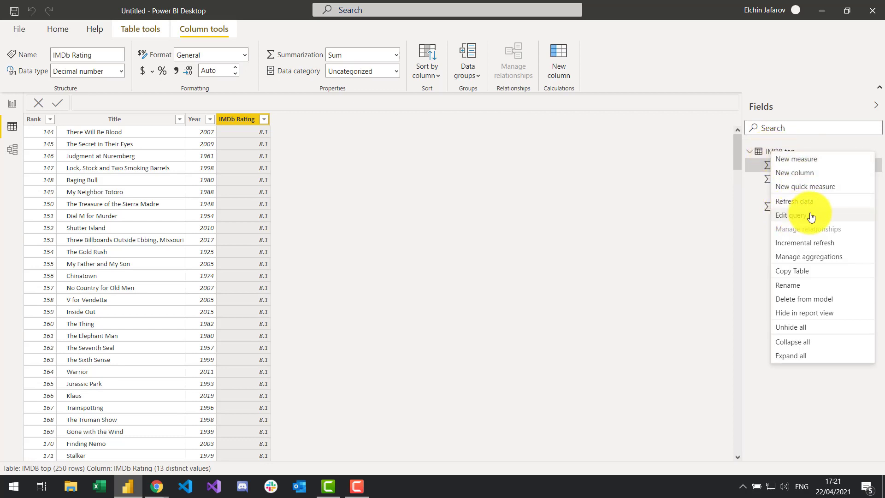
pyautogui.click(794, 217)
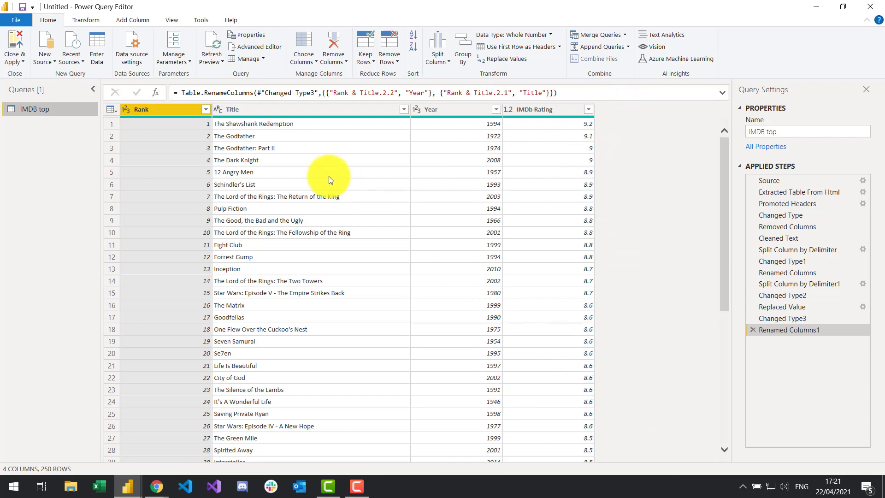
# - Start a new conditional column in the IMDB top query and name it Epoch
pyautogui.click(126, 20)
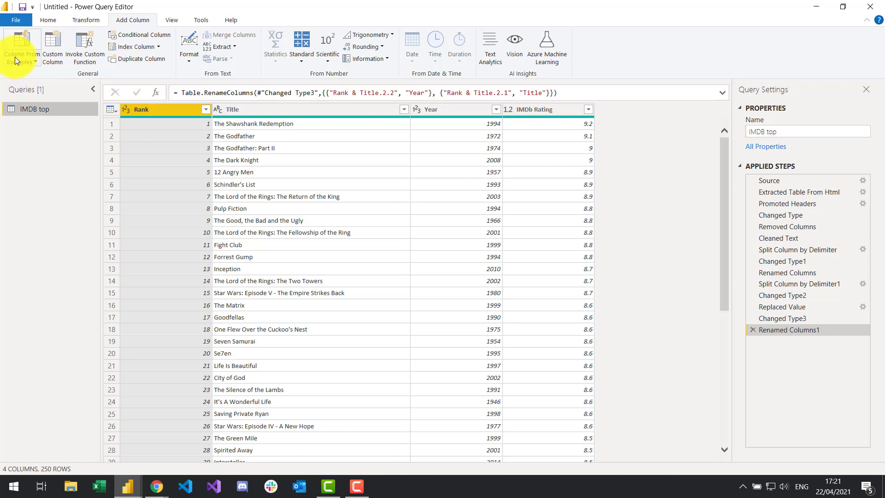
pyautogui.click(141, 34)
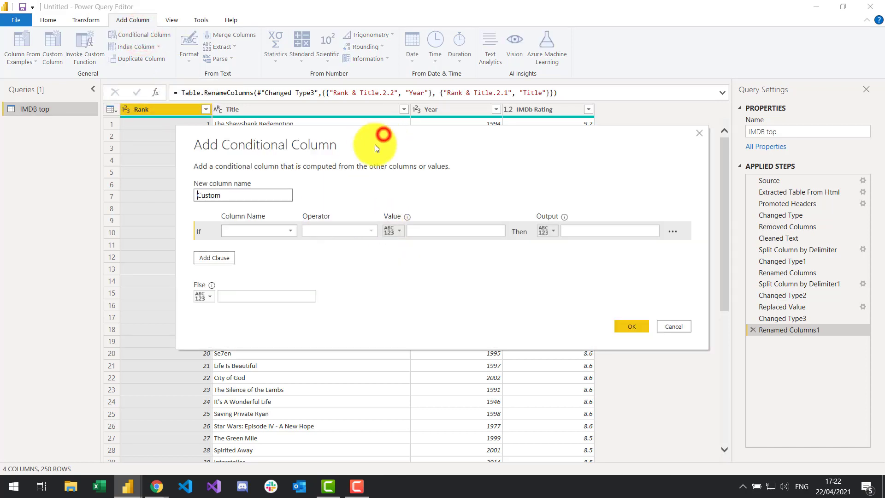
pyautogui.moveTo(375, 145); pyautogui.dragTo(340, 193)
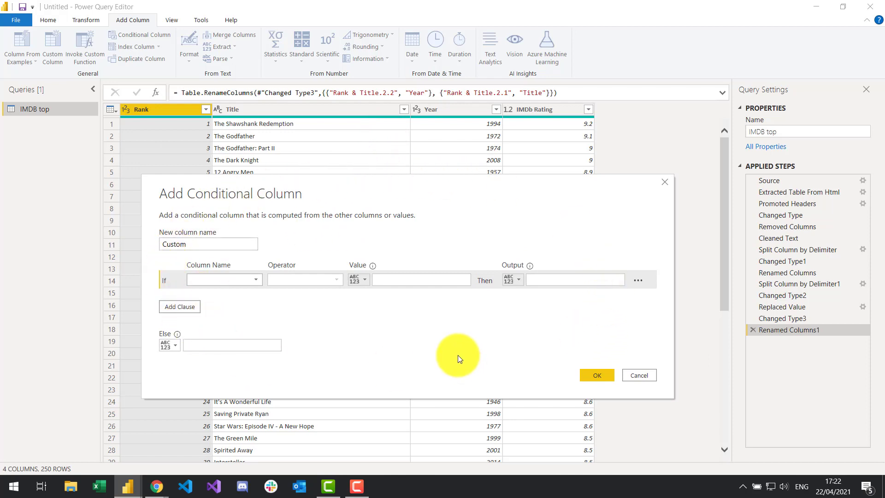
pyautogui.doubleClick(186, 244)
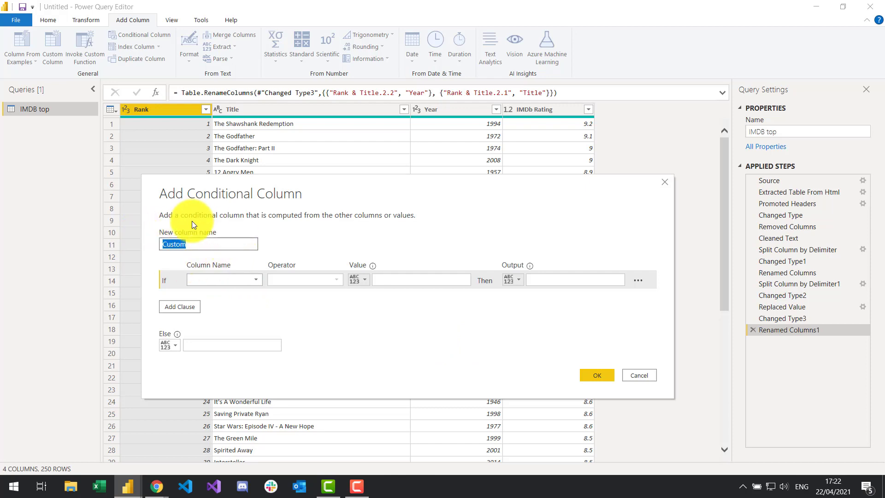
pyautogui.write('Epoch')
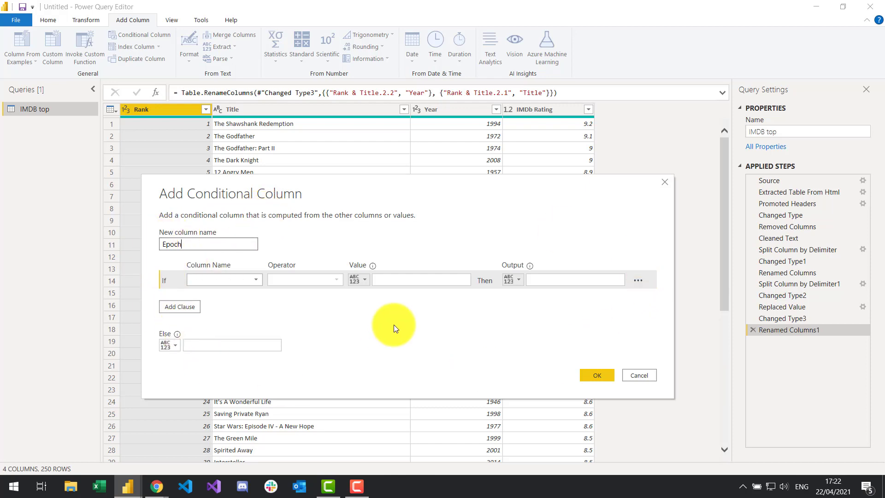
# - Set the Epoch column's first condition to test whether Year is less than 1980
pyautogui.click(238, 281)
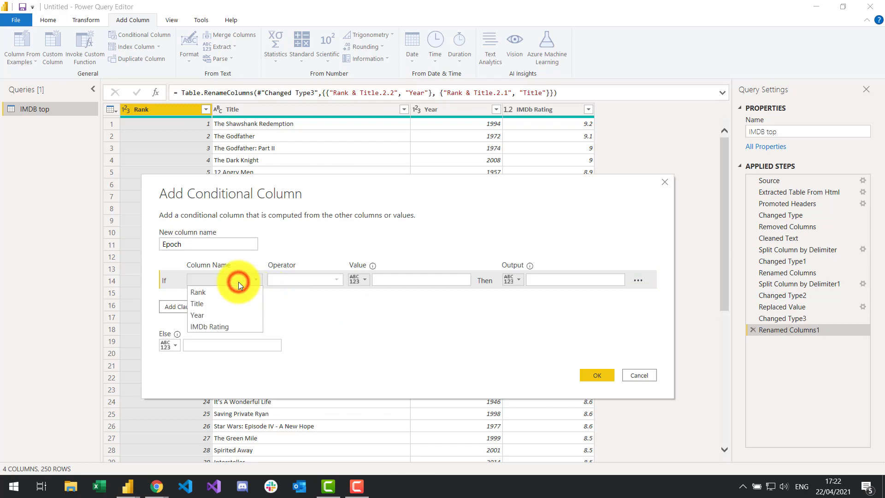
pyautogui.click(203, 314)
pyautogui.click(294, 279)
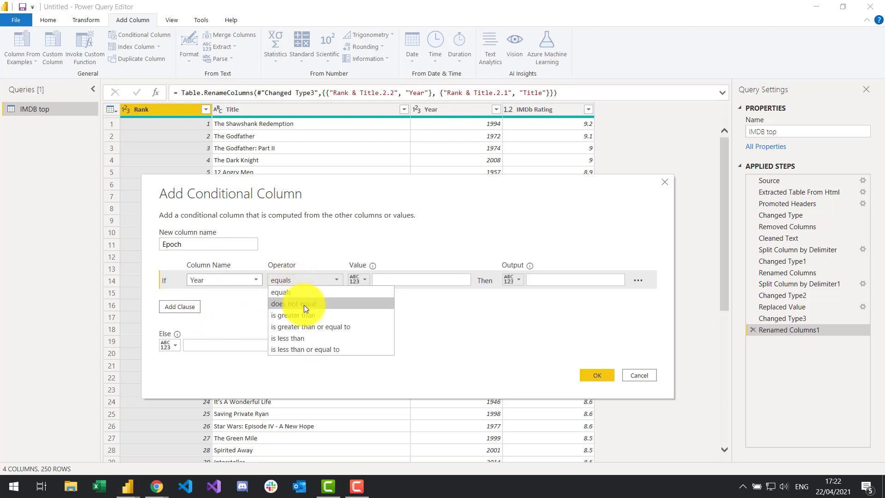
pyautogui.click(300, 339)
pyautogui.click(394, 280)
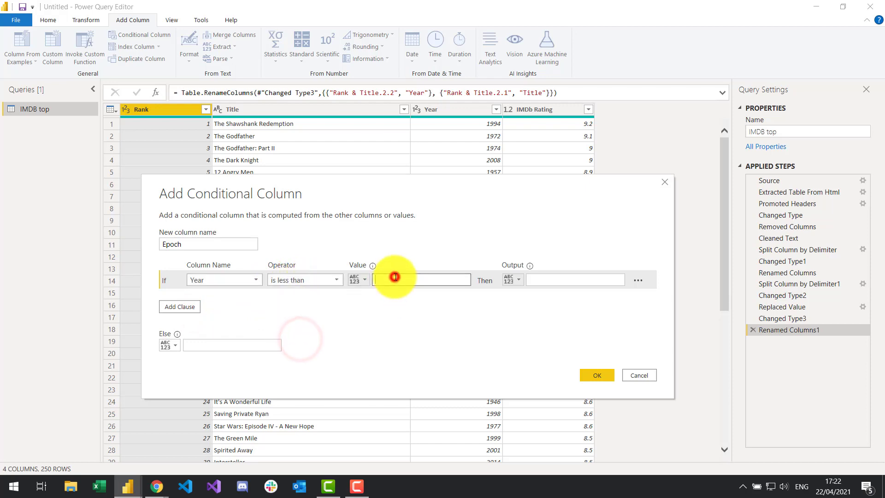
pyautogui.write('1980')
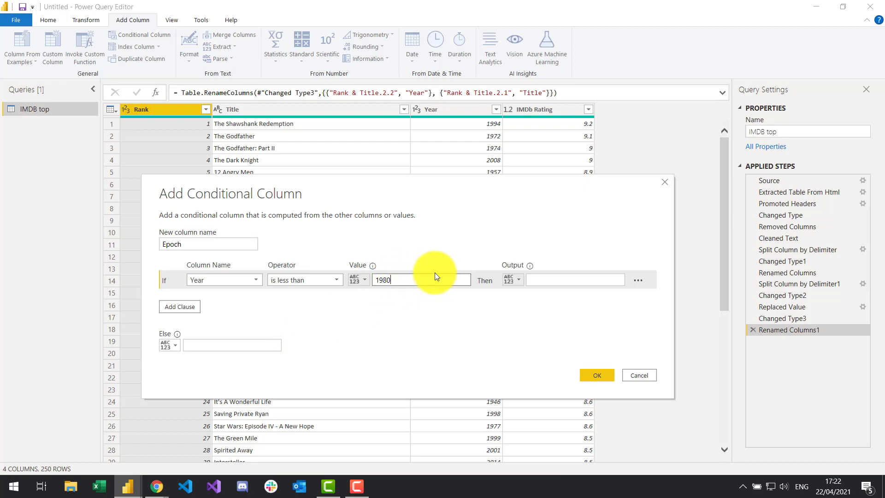
# - Set the output of the Epoch column's first condition to Old
pyautogui.click(555, 279)
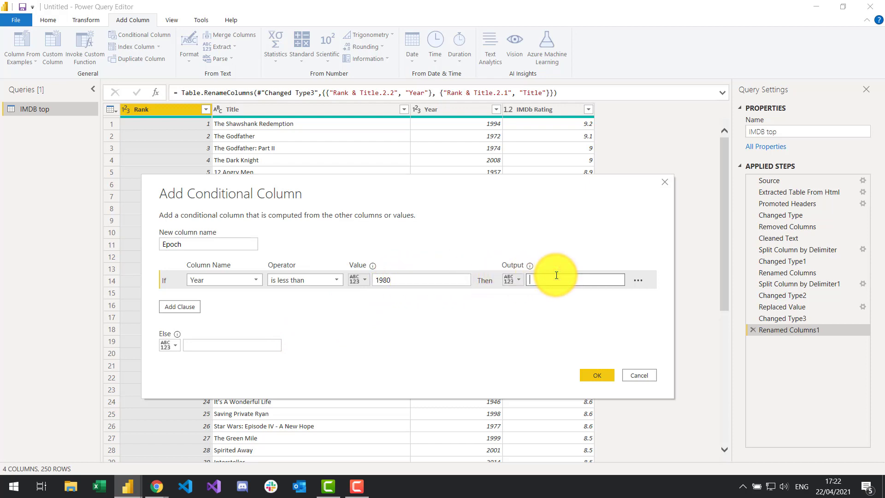
pyautogui.write('Old')
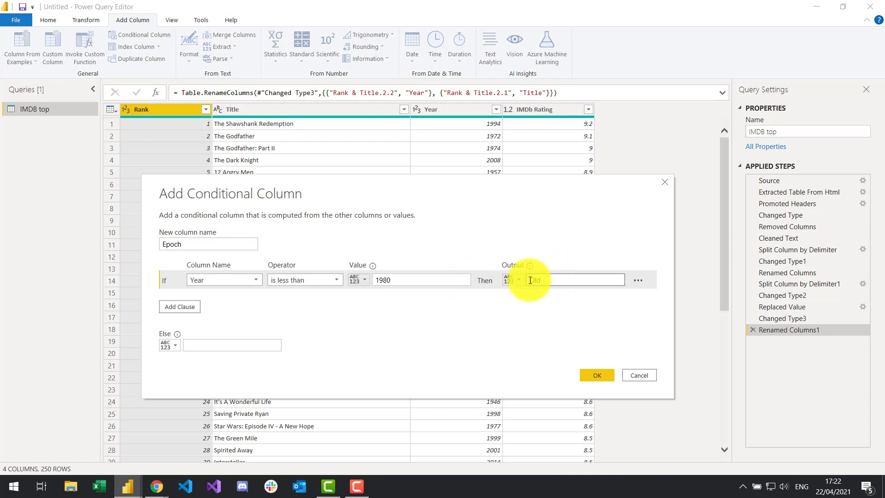
# - Try 2000 as the year threshold of the first condition and restore it to 1980
pyautogui.click(389, 282)
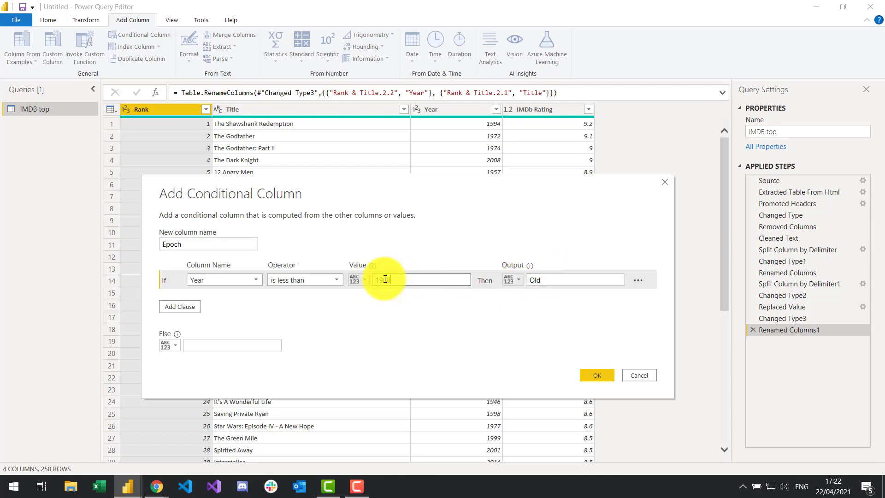
pyautogui.moveTo(390, 279); pyautogui.dragTo(382, 279)
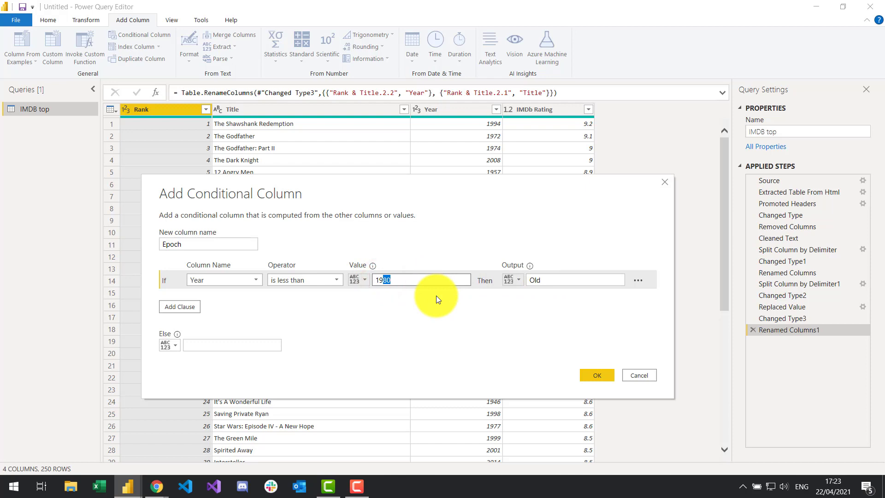
pyautogui.press('End')
pyautogui.hotkey('shift', 'Home')
pyautogui.write('2000')
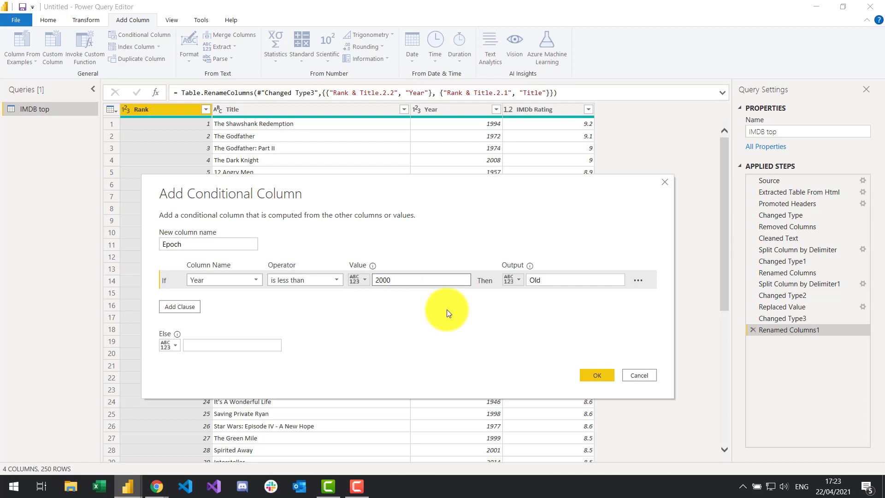
pyautogui.doubleClick(396, 280)
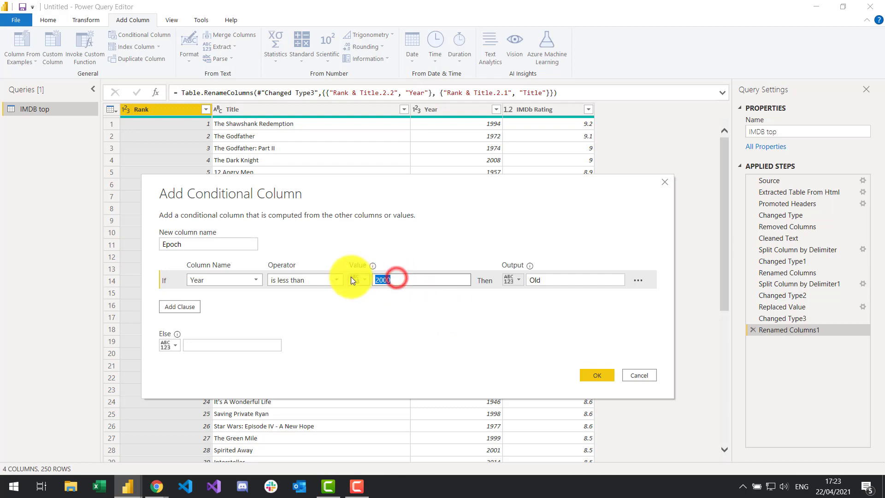
pyautogui.write('1980')
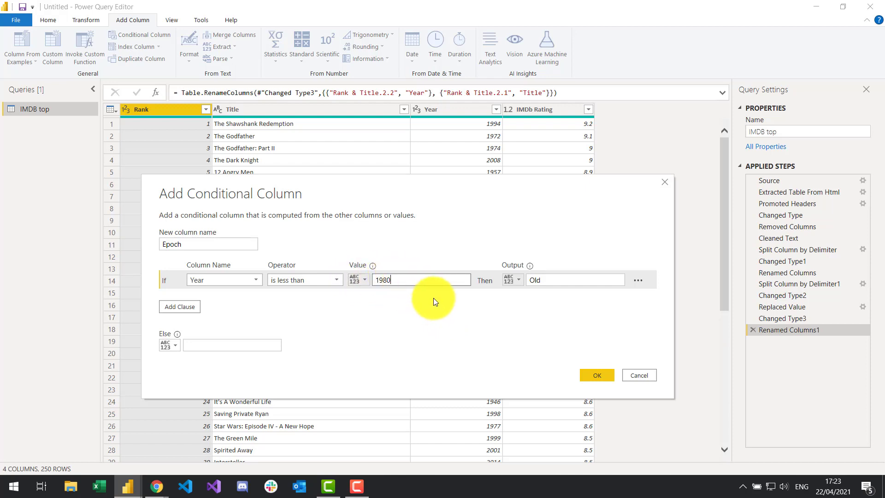
pyautogui.click(560, 276)
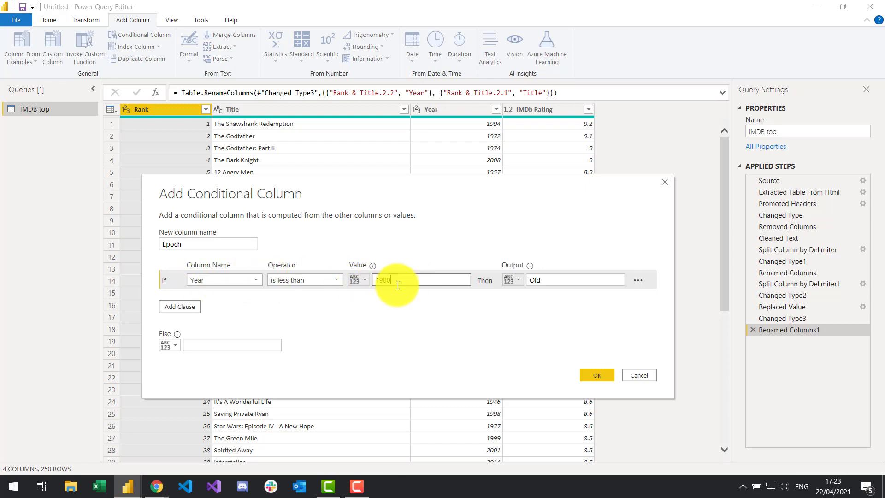
# - Add an Else If clause to the Epoch column that outputs New when Year is less than 2010
pyautogui.click(179, 307)
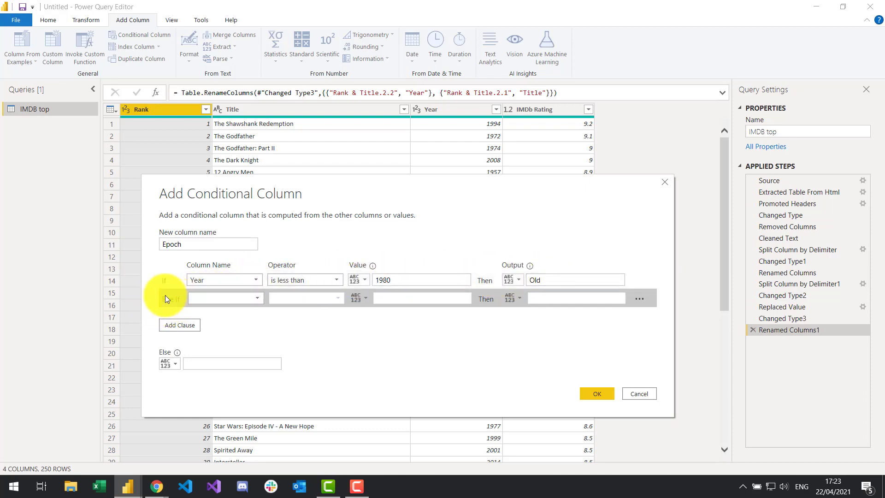
pyautogui.click(257, 297)
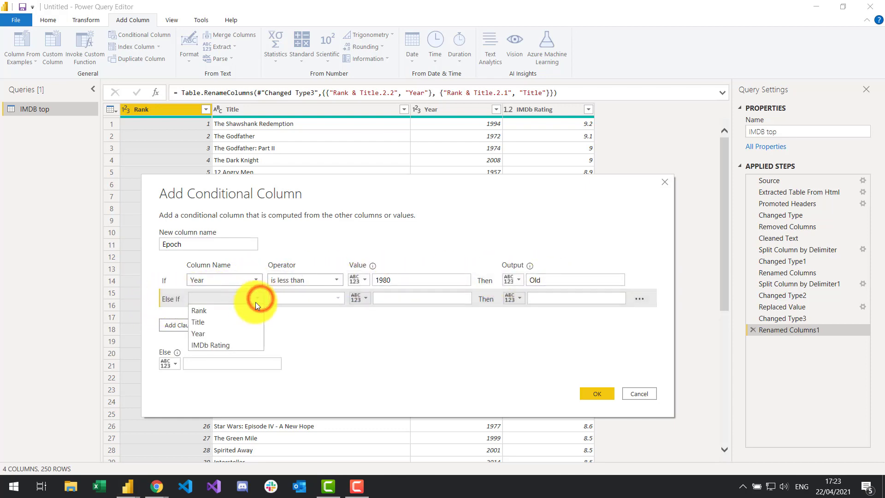
pyautogui.click(199, 333)
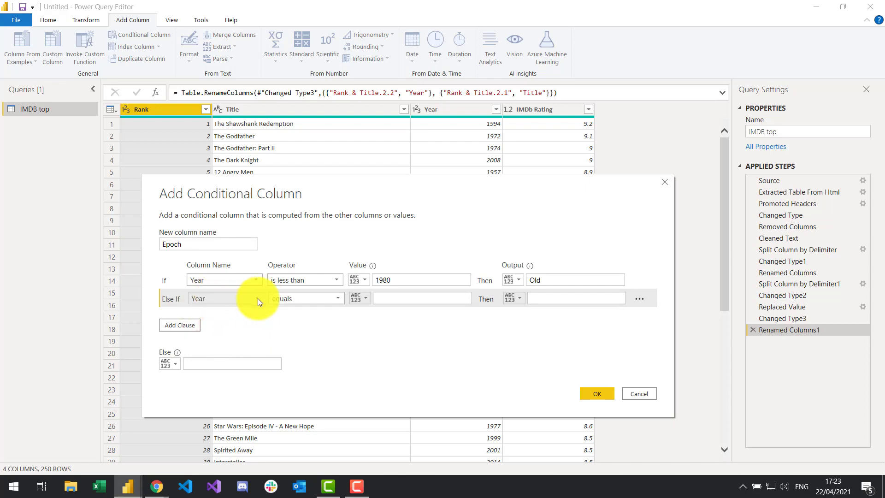
pyautogui.click(305, 299)
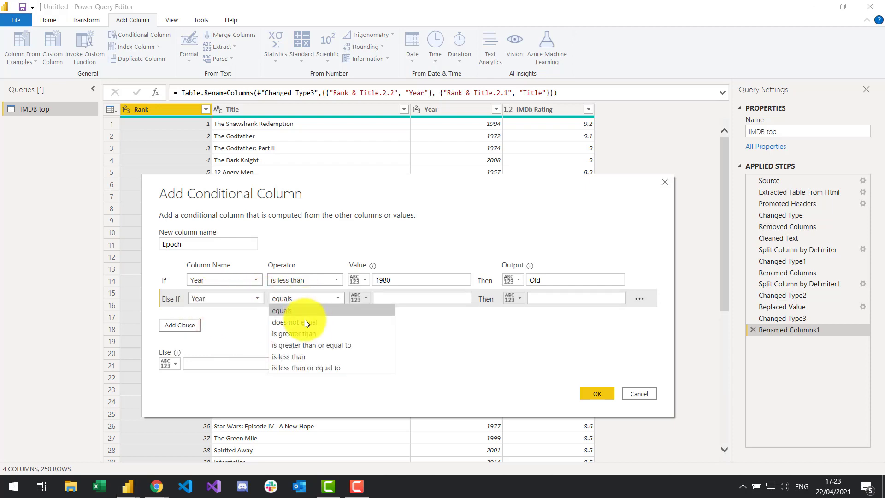
pyautogui.click(309, 356)
pyautogui.click(399, 300)
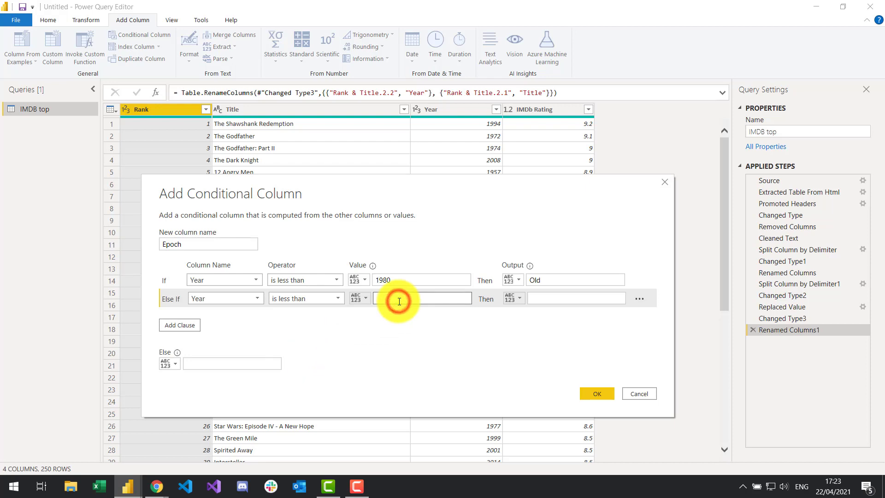
pyautogui.write('2010')
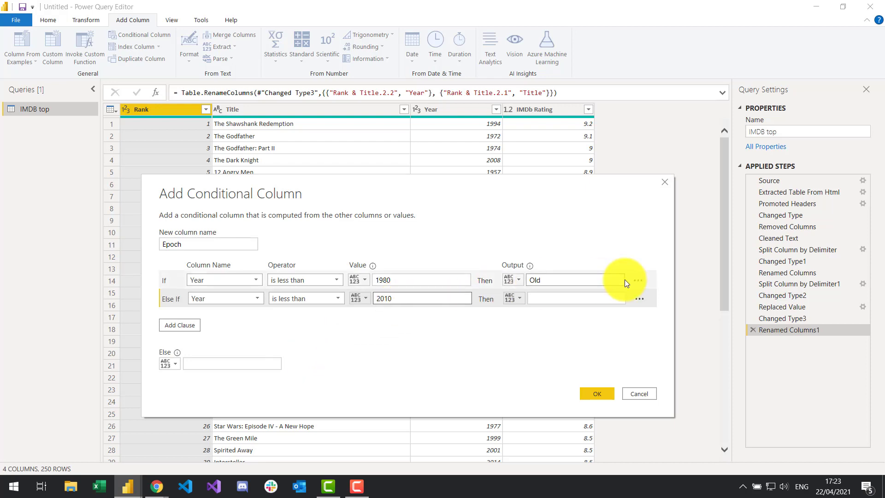
pyautogui.click(571, 297)
pyautogui.write('New')
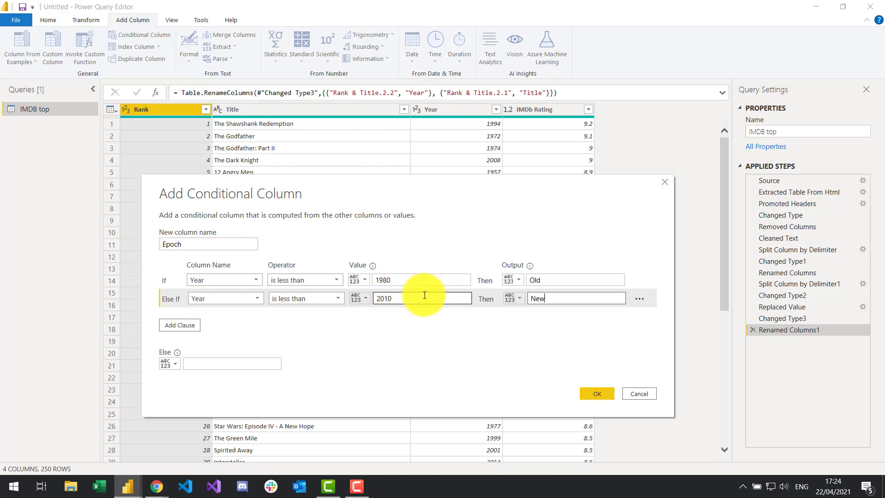
# - Set the Else output to Modern and create the Epoch conditional column
pyautogui.click(197, 364)
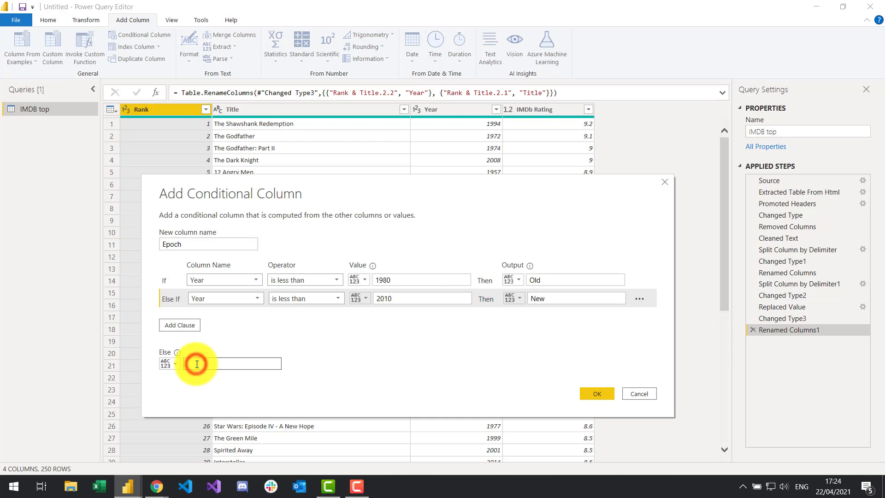
pyautogui.write('Modern')
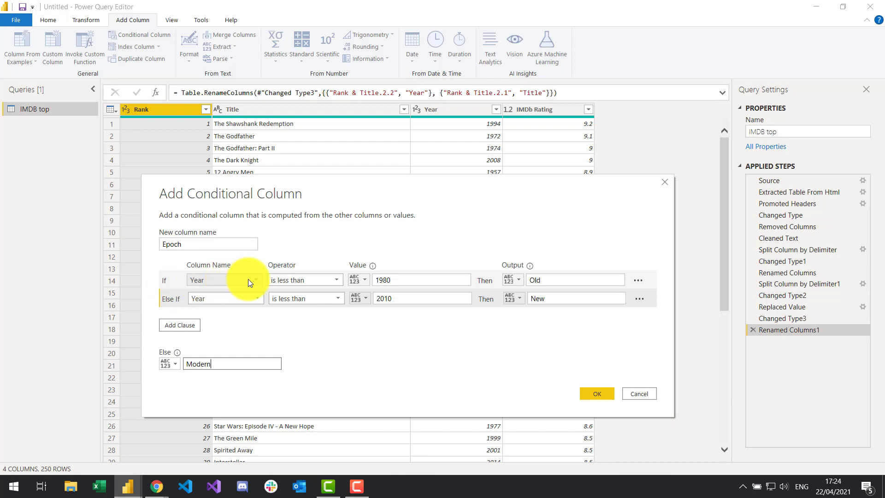
pyautogui.click(404, 280)
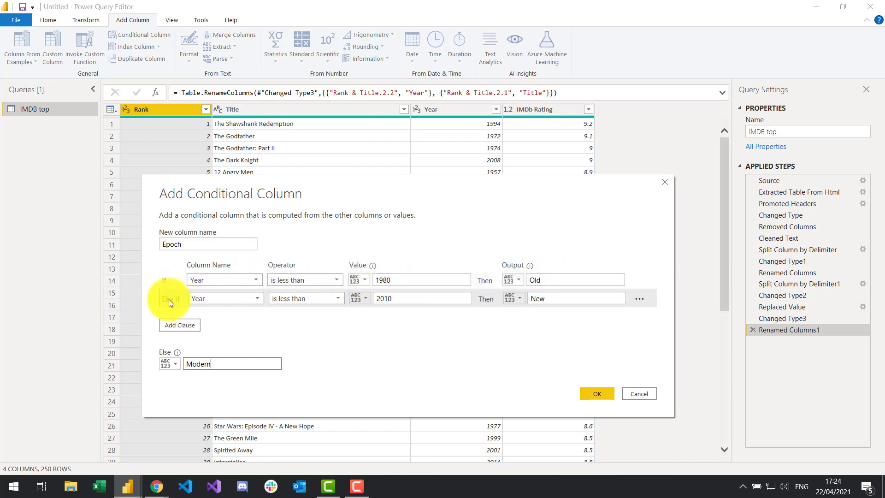
pyautogui.click(404, 297)
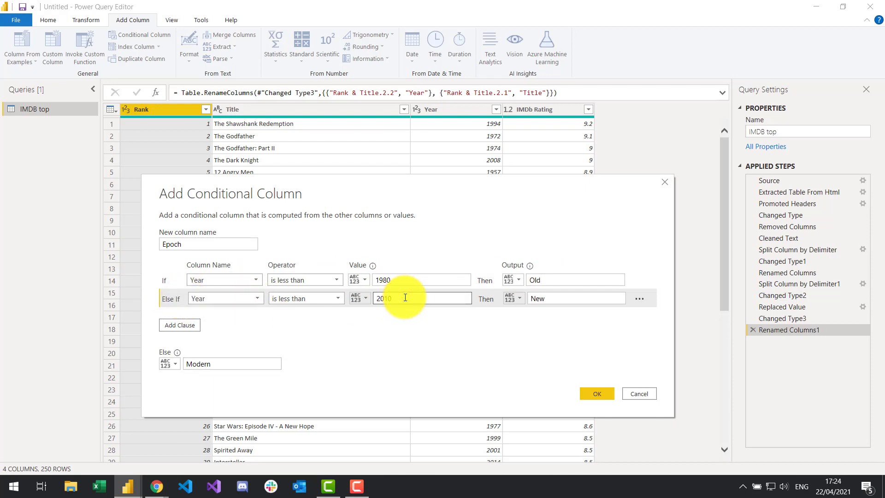
pyautogui.click(224, 368)
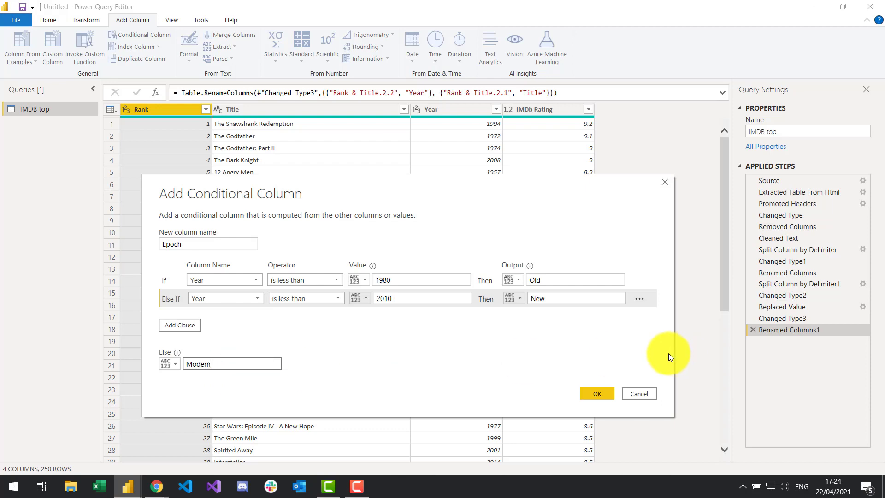
pyautogui.click(598, 392)
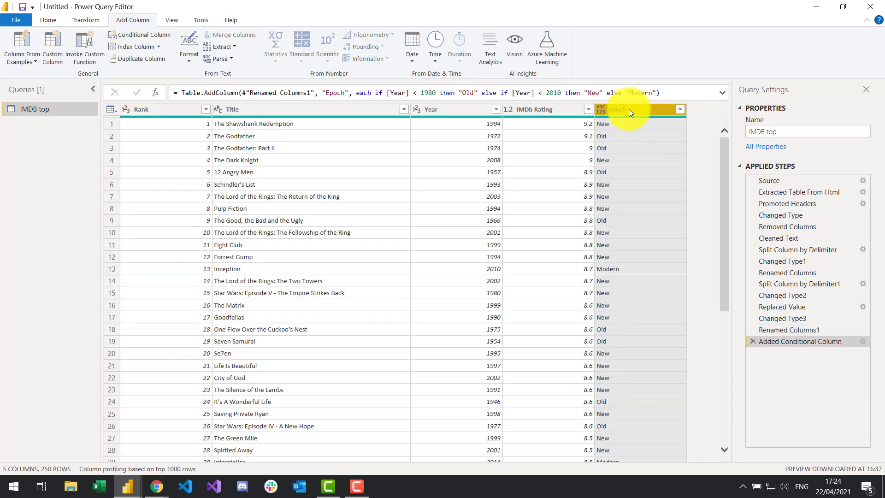
# - Set the Epoch column's data type to Text, and close the query editor while applying the changes
pyautogui.scroll(-13, 634, 168)
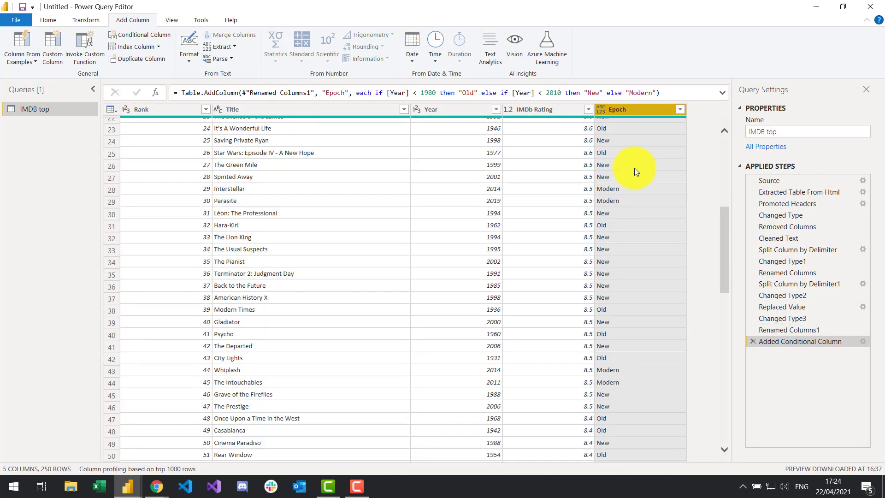
pyautogui.scroll(13, 634, 168)
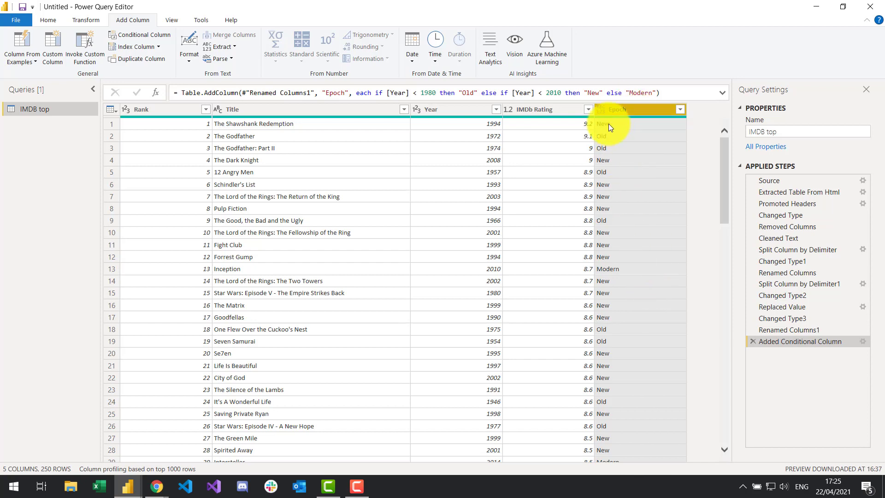
pyautogui.click(601, 110)
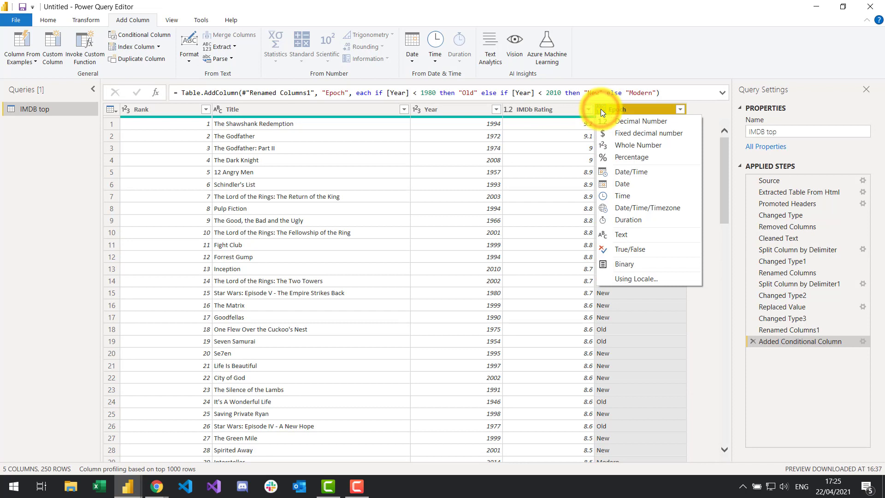
pyautogui.click(624, 235)
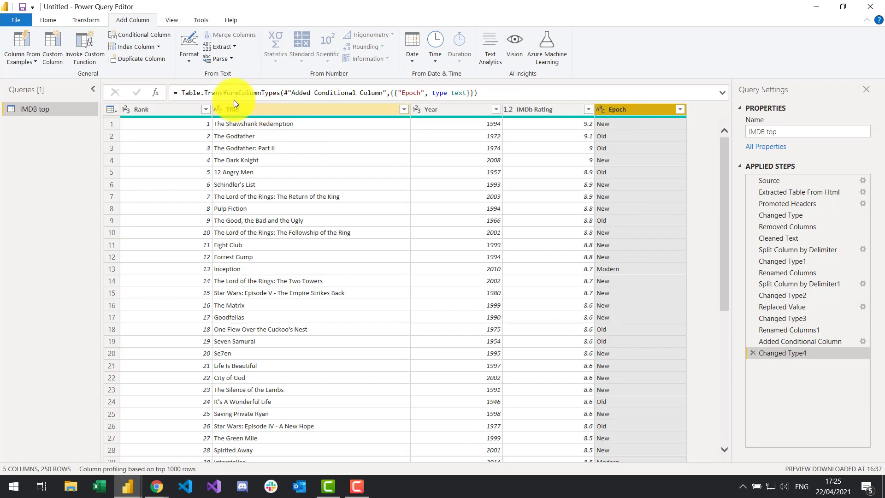
pyautogui.click(50, 20)
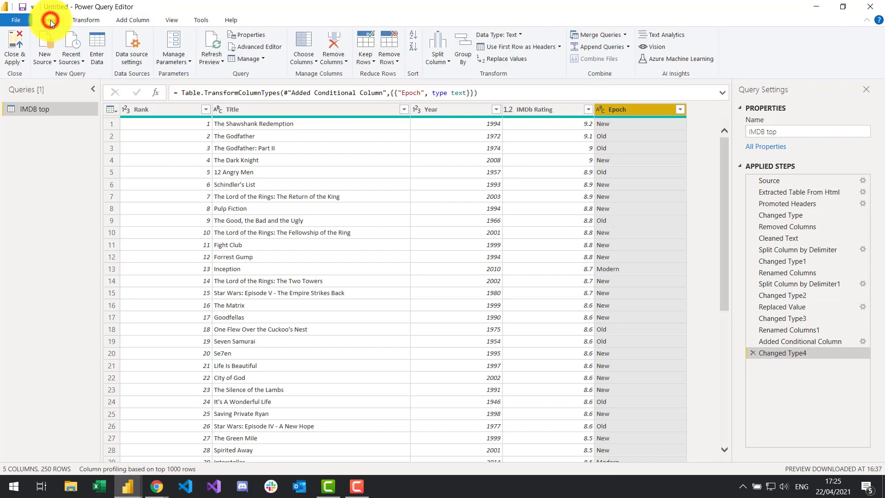
pyautogui.click(16, 42)
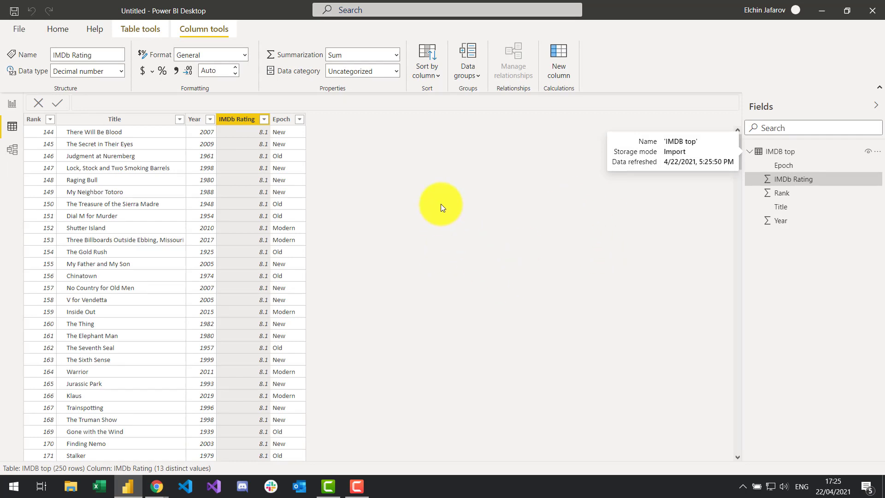
# - Return to the report view and replace Year with Epoch as the legend of the scatter chart on Page 3
pyautogui.click(282, 119)
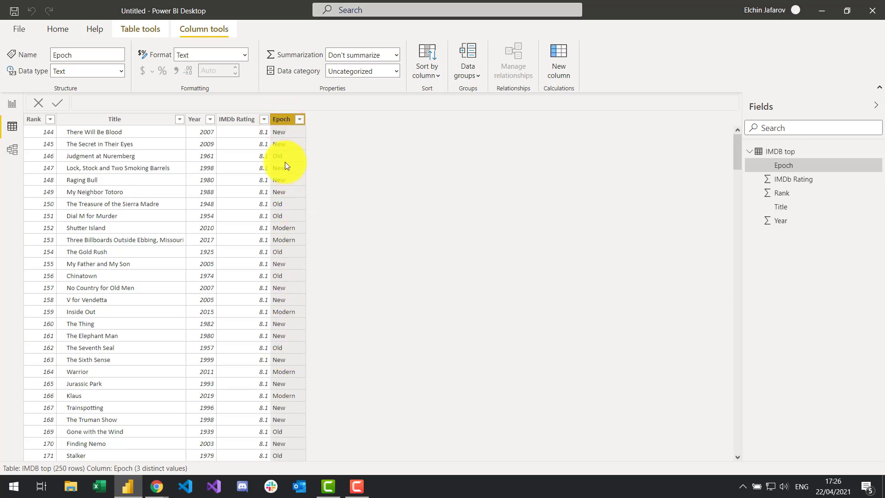
pyautogui.click(12, 107)
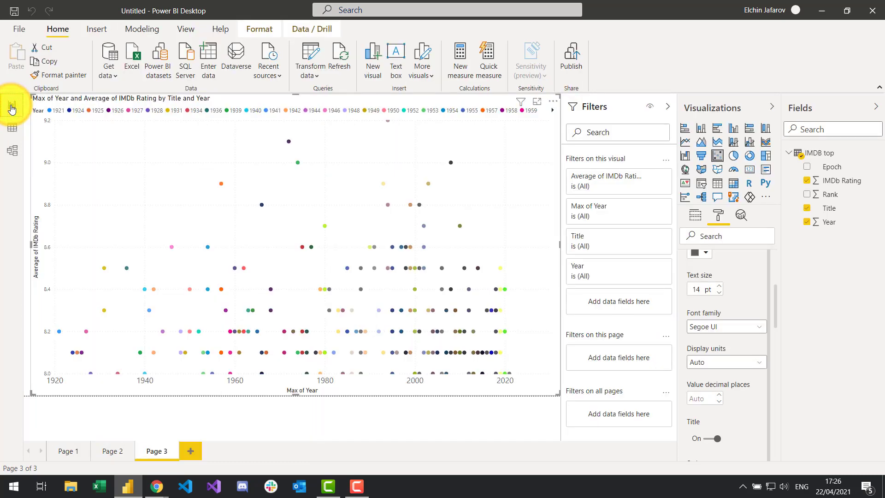
pyautogui.click(126, 242)
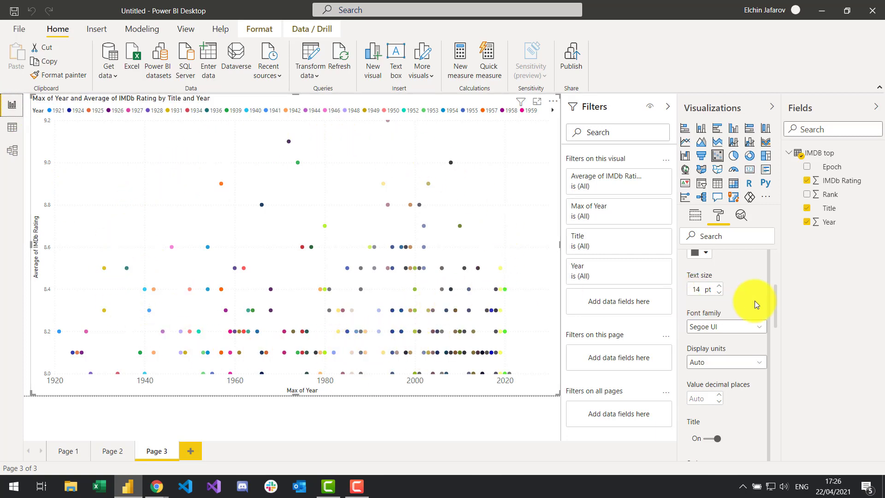
pyautogui.click(697, 217)
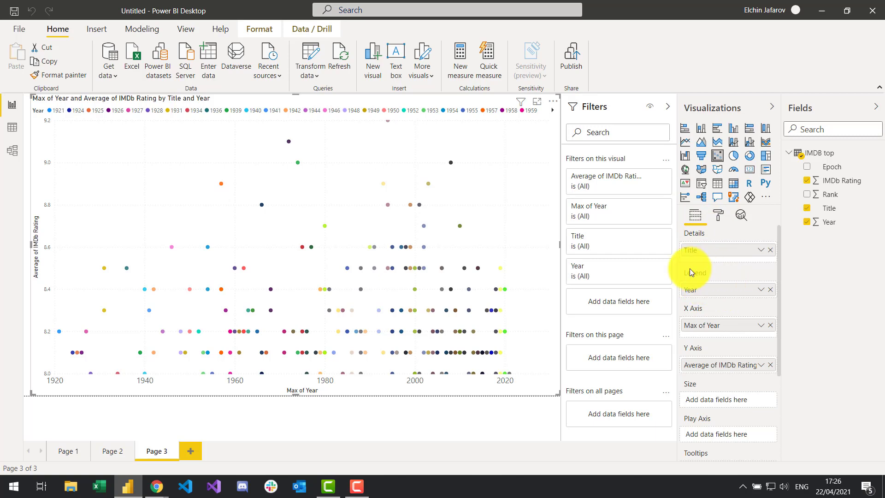
pyautogui.click(769, 290)
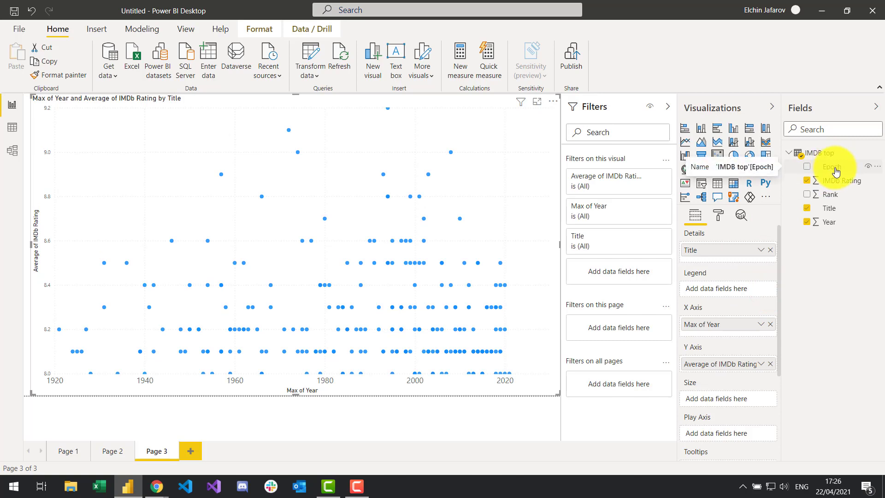
pyautogui.moveTo(836, 170); pyautogui.dragTo(725, 290)
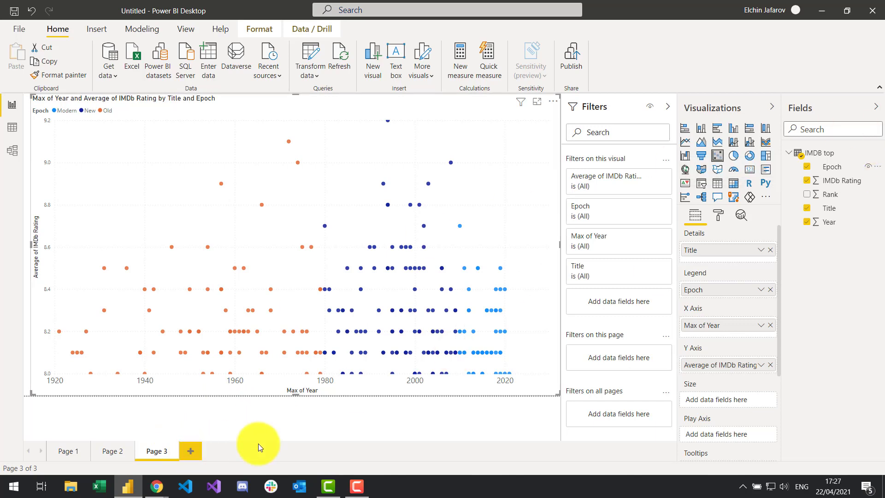
# - Add a new report page and insert an empty stacked column chart on it
pyautogui.click(190, 452)
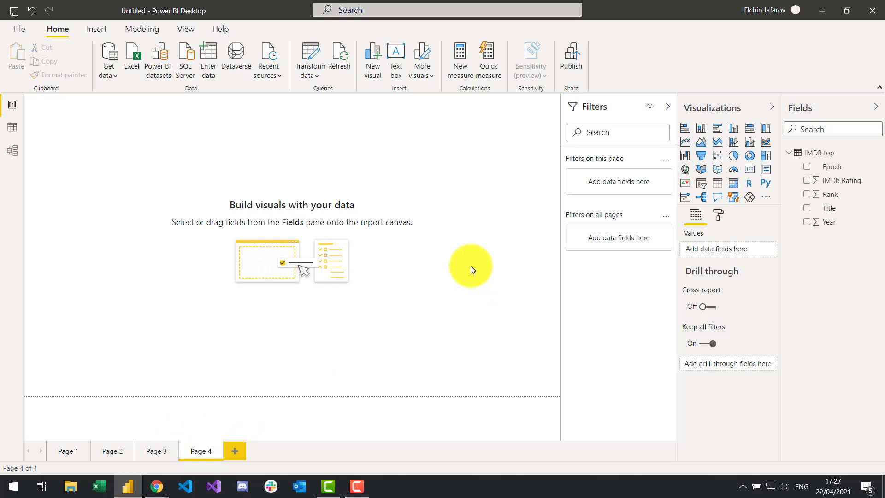
pyautogui.click(702, 133)
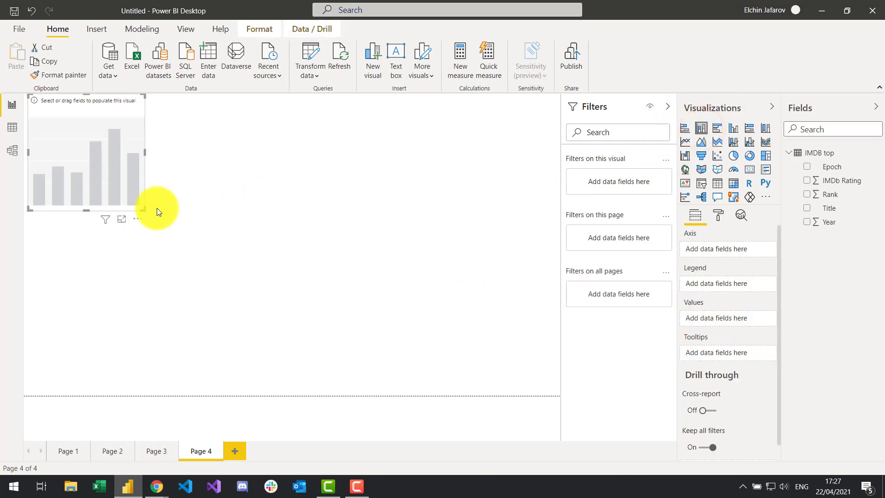
# - Enlarge the empty column chart on Page 4 and assign Epoch to its axis and IMDb Rating to its values
pyautogui.moveTo(143, 208); pyautogui.dragTo(378, 275)
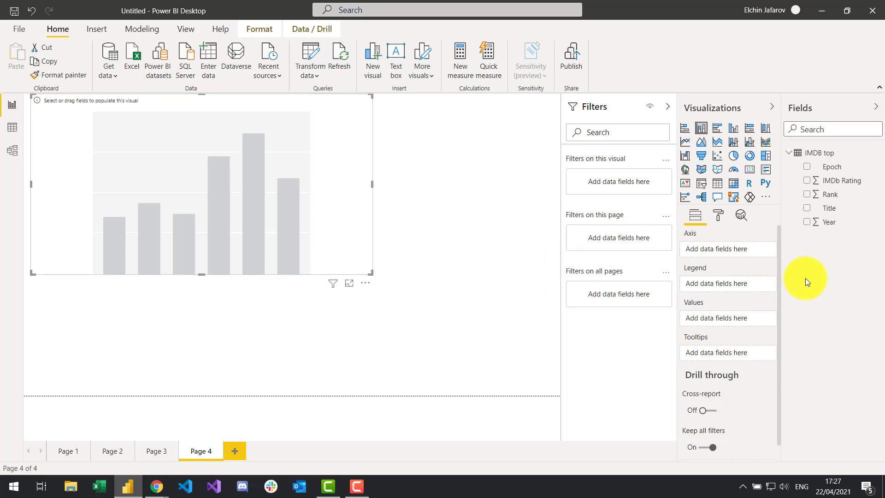
pyautogui.moveTo(832, 166); pyautogui.dragTo(727, 249)
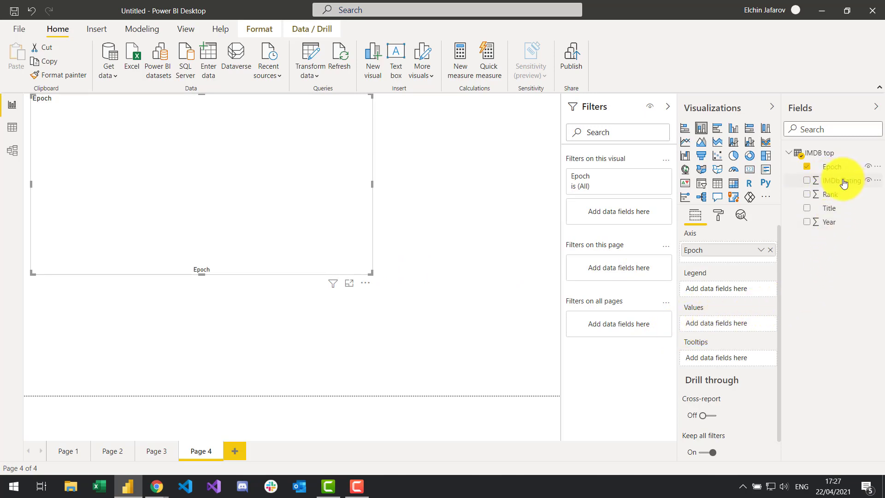
pyautogui.moveTo(844, 183)
pyautogui.mouseDown()
pyautogui.moveTo(807, 207)
pyautogui.moveTo(742, 322)
pyautogui.mouseUp()
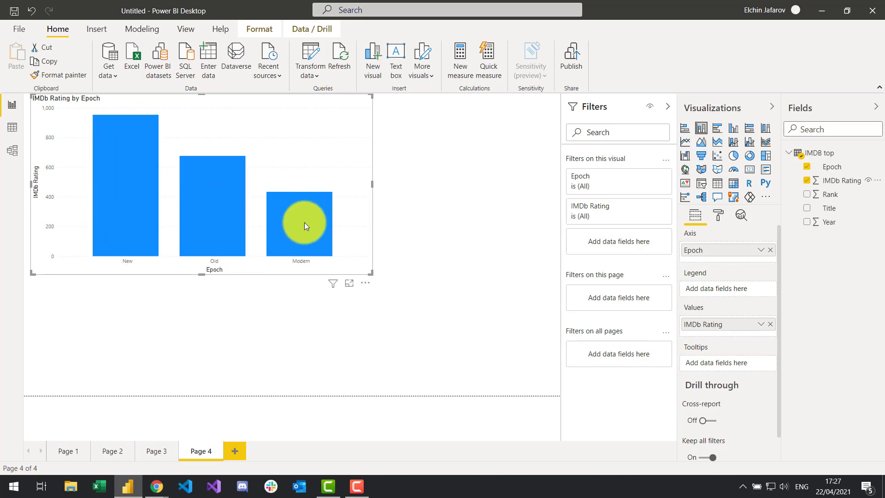
# - Change the aggregation of IMDb Rating in the column chart's values to Average
pyautogui.moveTo(304, 225)
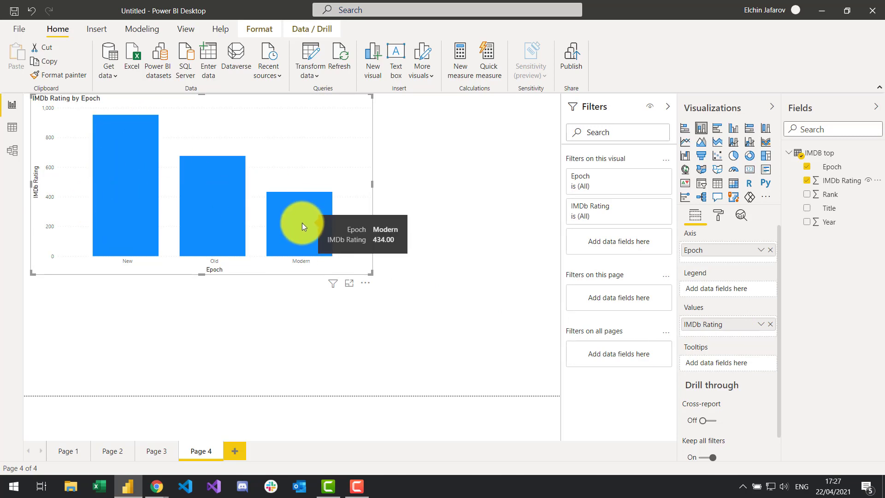
pyautogui.moveTo(135, 208)
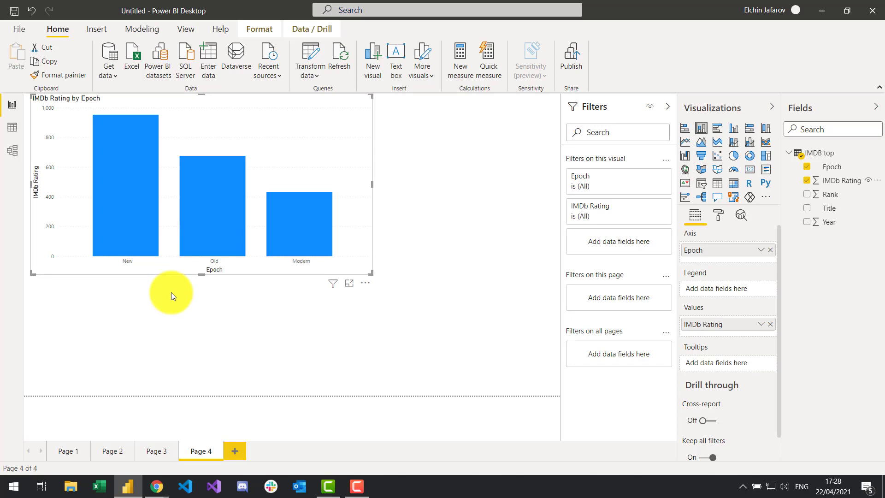
pyautogui.moveTo(148, 195)
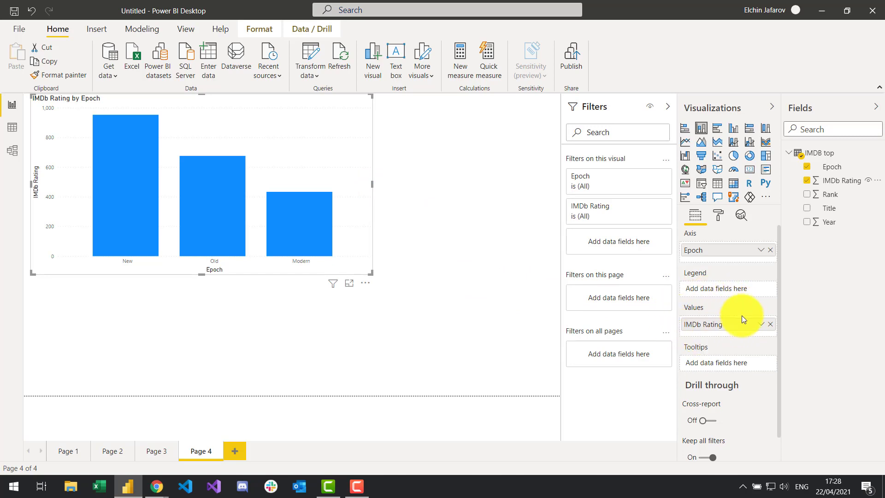
pyautogui.click(761, 326)
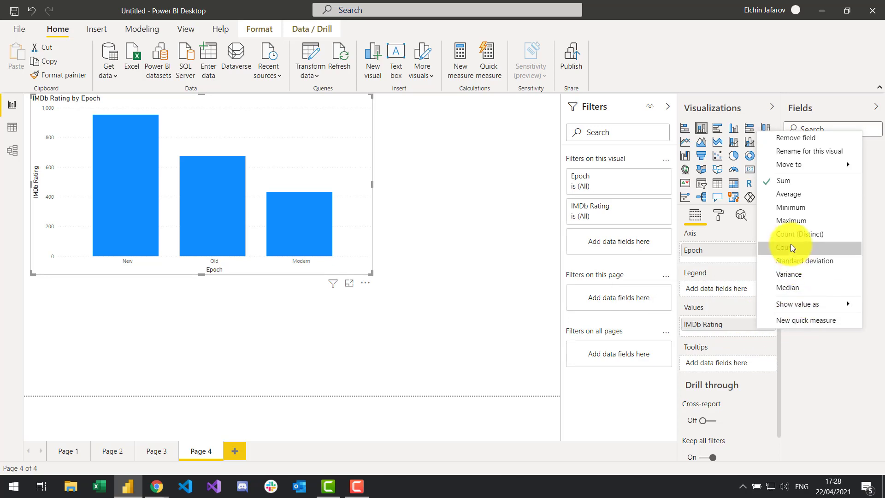
pyautogui.click(794, 194)
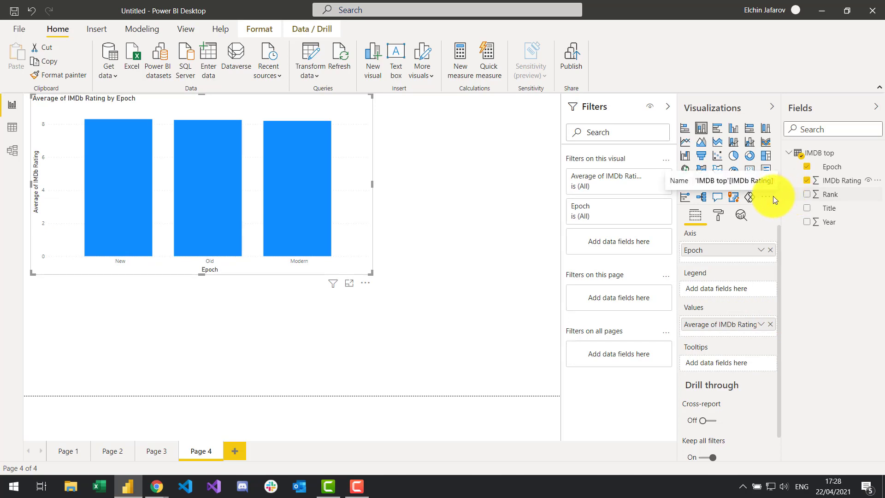
# - Compare the average ratings of the three epochs, and enlarge the column chart down to the page's lower edge
pyautogui.moveTo(313, 228)
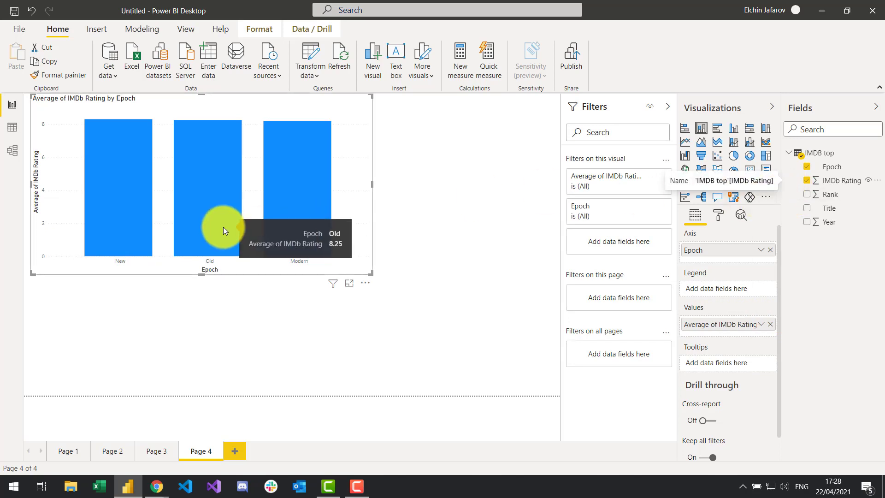
pyautogui.moveTo(109, 224)
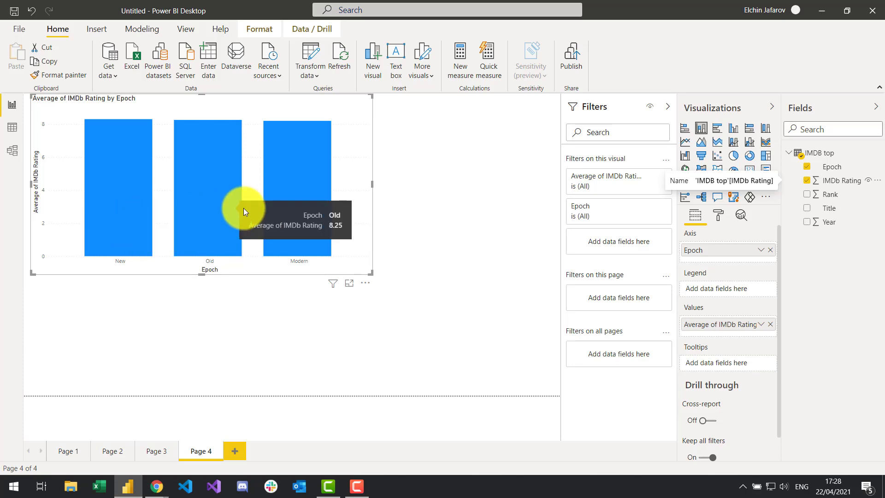
pyautogui.moveTo(214, 209)
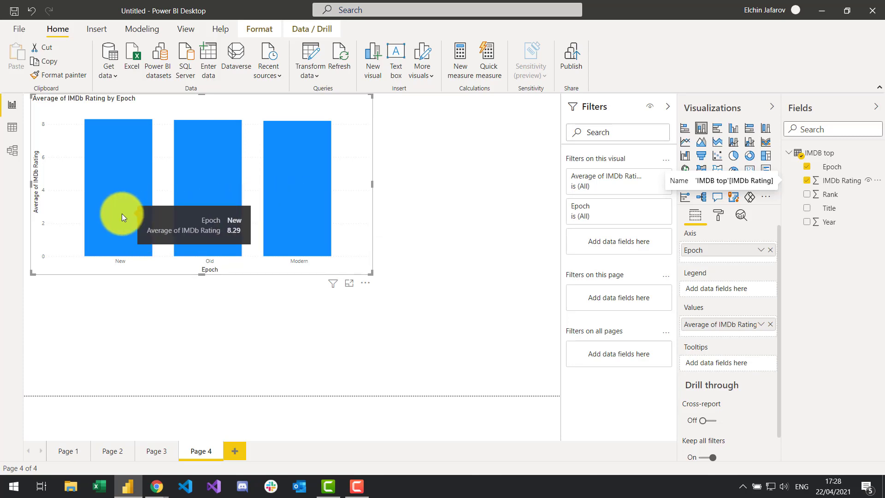
pyautogui.moveTo(283, 220)
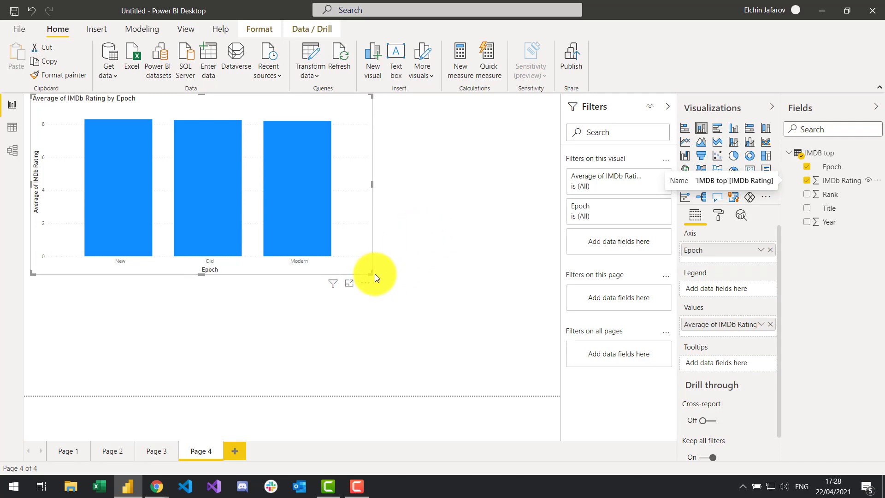
pyautogui.moveTo(375, 274); pyautogui.dragTo(408, 394)
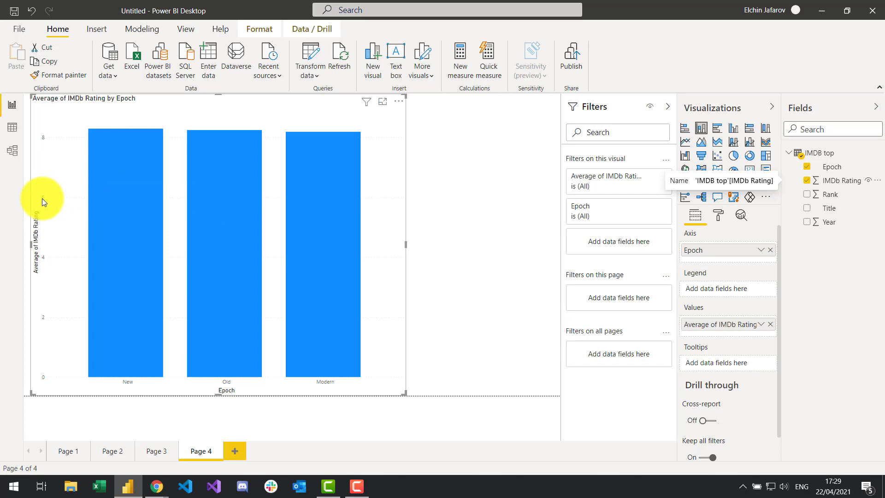
# - Try 6 as the start value of the column chart's Y axis, and settle on 7
pyautogui.click(718, 213)
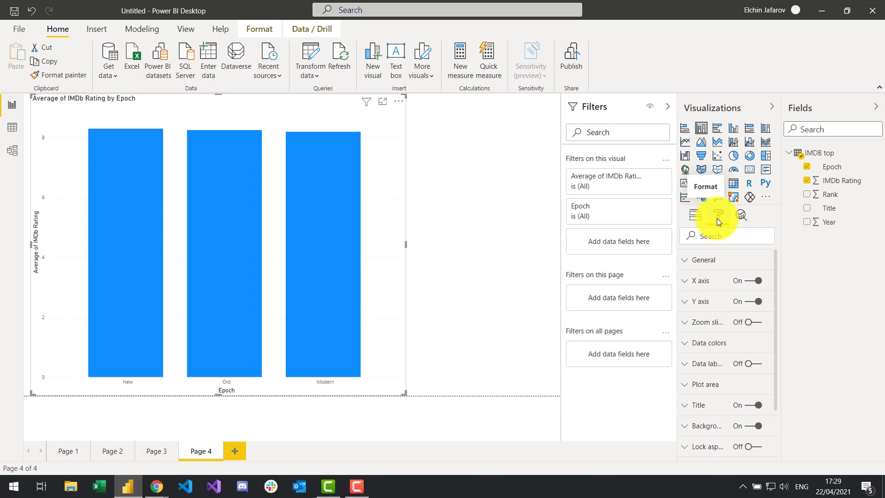
pyautogui.click(685, 302)
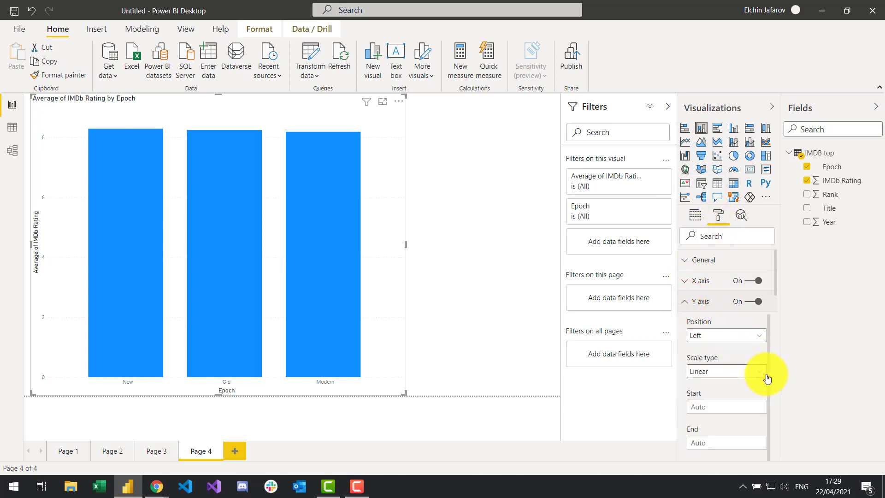
pyautogui.moveTo(769, 377); pyautogui.dragTo(766, 427)
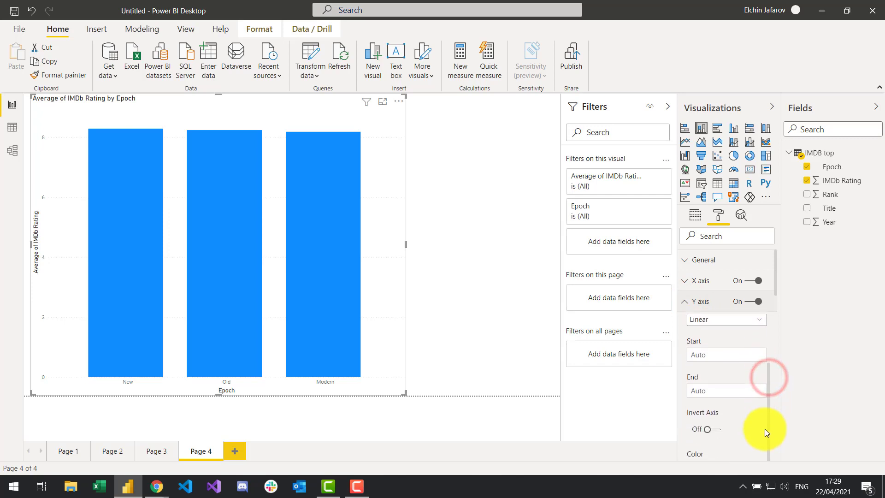
pyautogui.click(723, 352)
pyautogui.write('6')
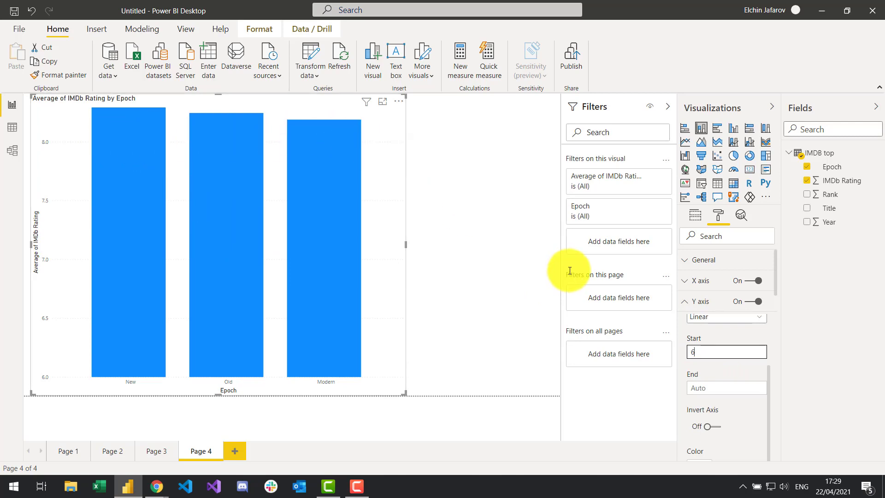
pyautogui.click(686, 351)
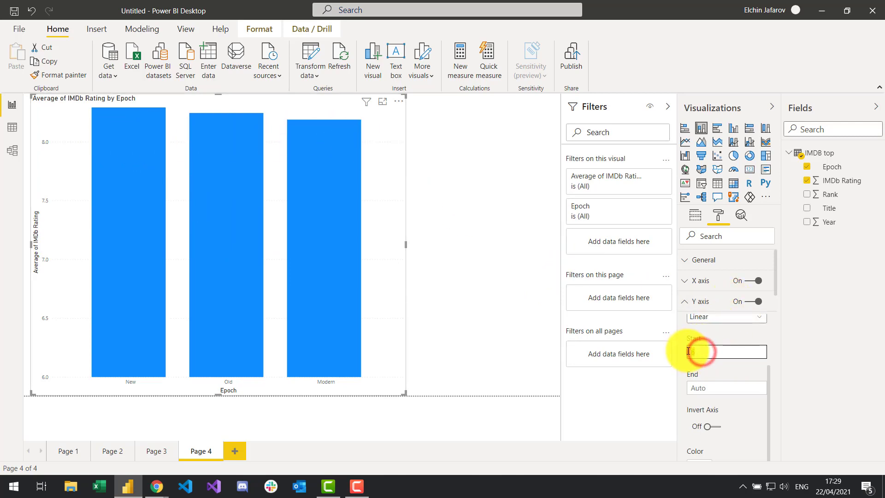
pyautogui.write('7')
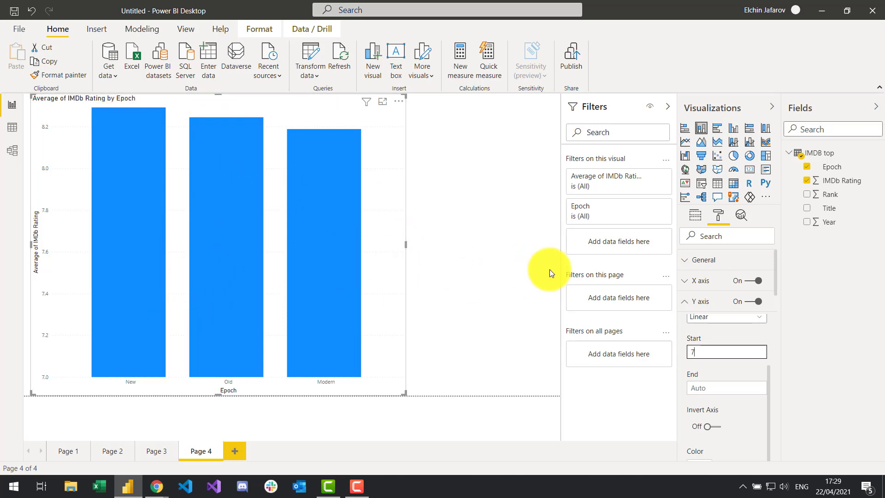
pyautogui.click(685, 301)
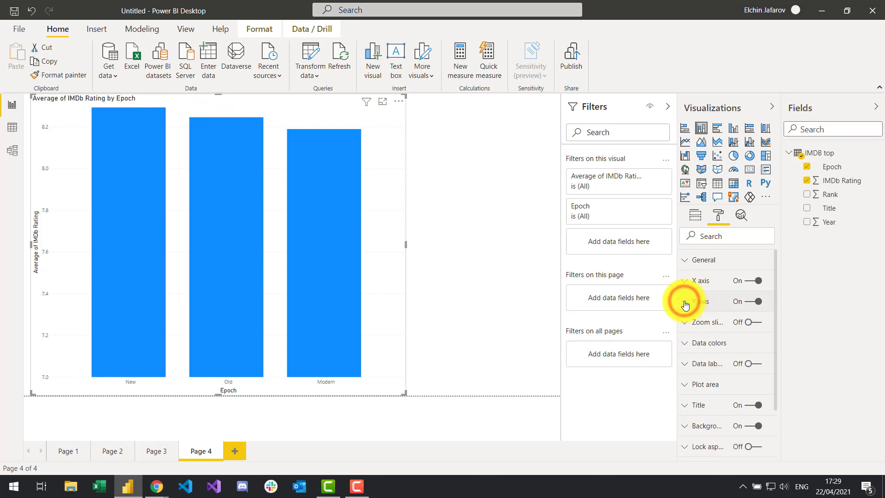
# - Turn on data labels for the column chart and set their text size to 20 pt
pyautogui.click(752, 364)
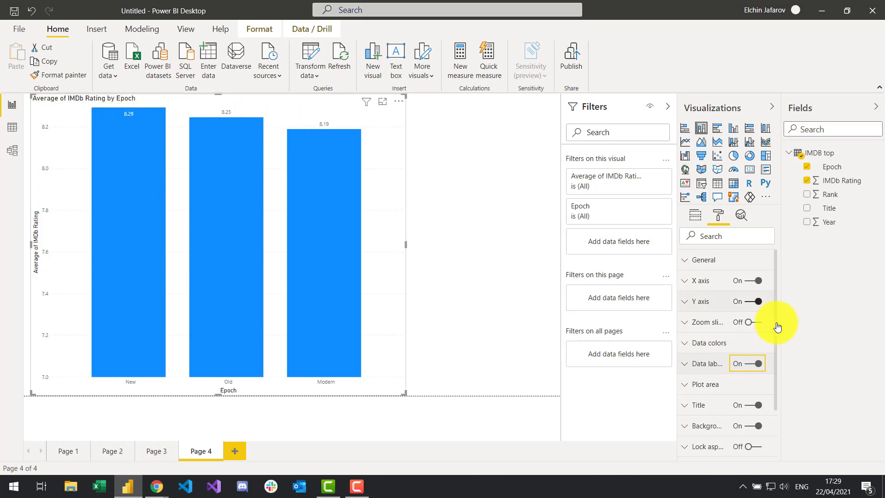
pyautogui.click(684, 363)
pyautogui.scroll(-5, 740, 397)
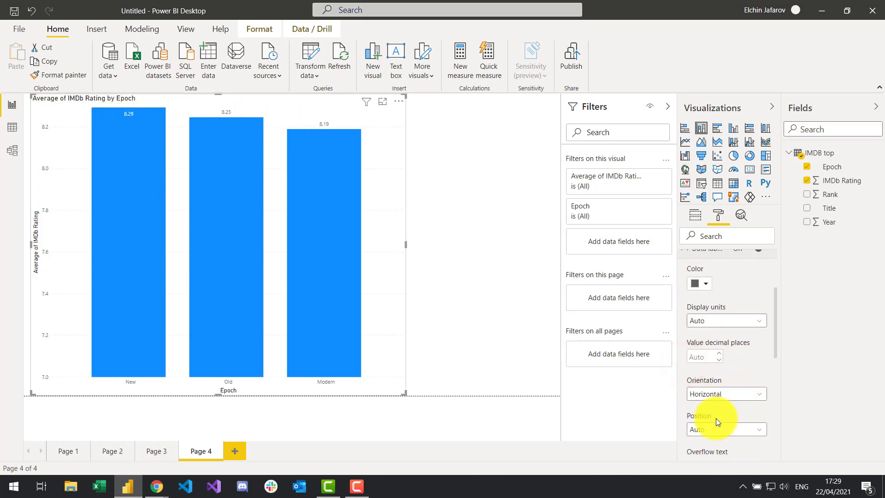
pyautogui.click(700, 393)
pyautogui.write('20')
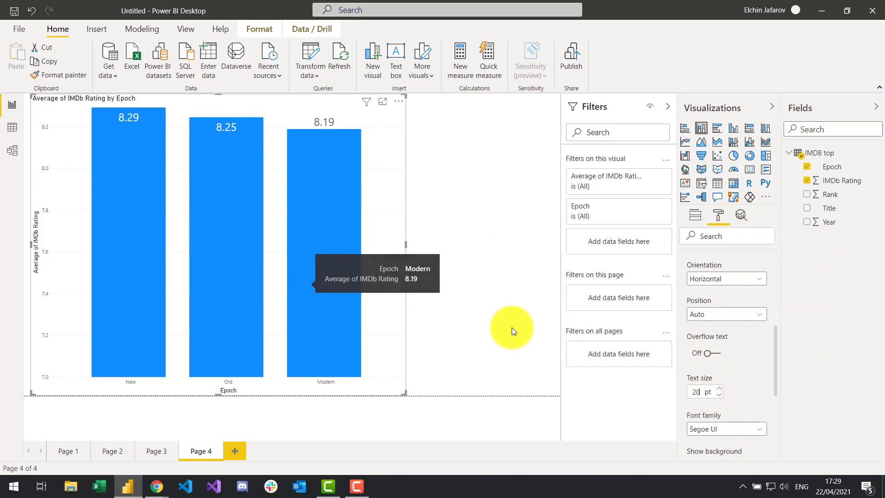
# - Try None and Thousands as the data labels' display units, and restore Auto
pyautogui.scroll(4, 757, 376)
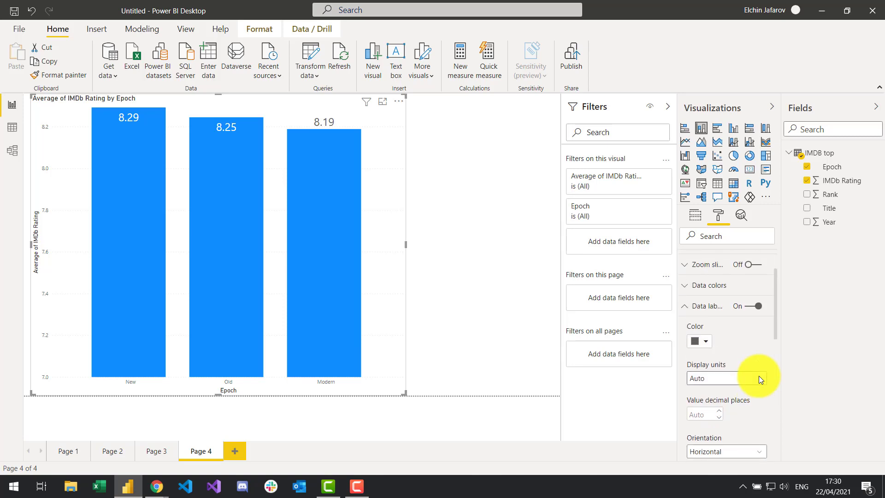
pyautogui.scroll(-1, 740, 330)
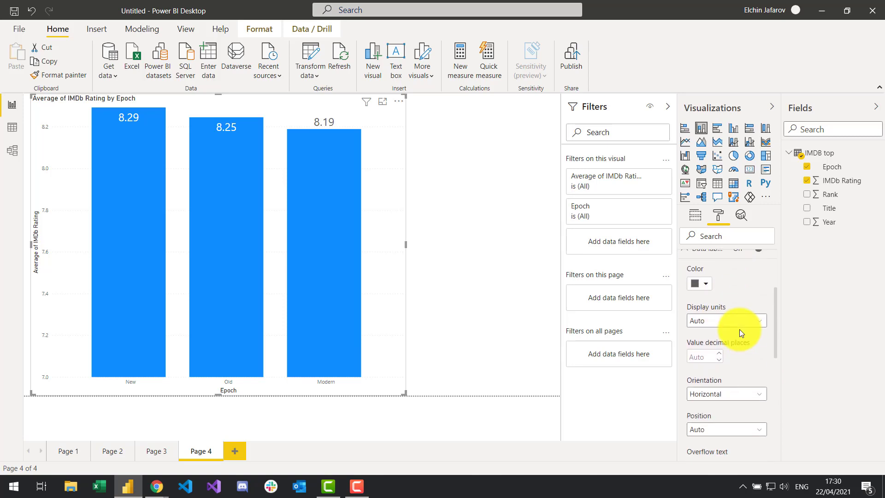
pyautogui.click(733, 321)
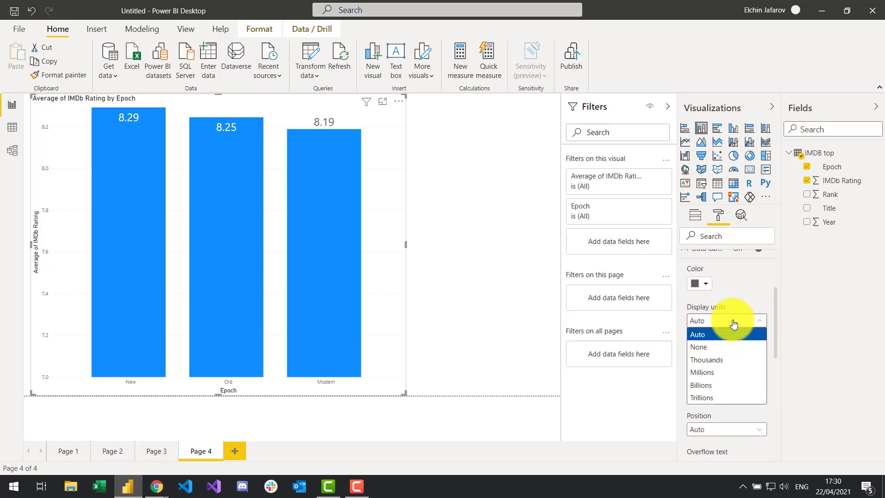
pyautogui.click(733, 324)
pyautogui.click(733, 325)
pyautogui.click(708, 347)
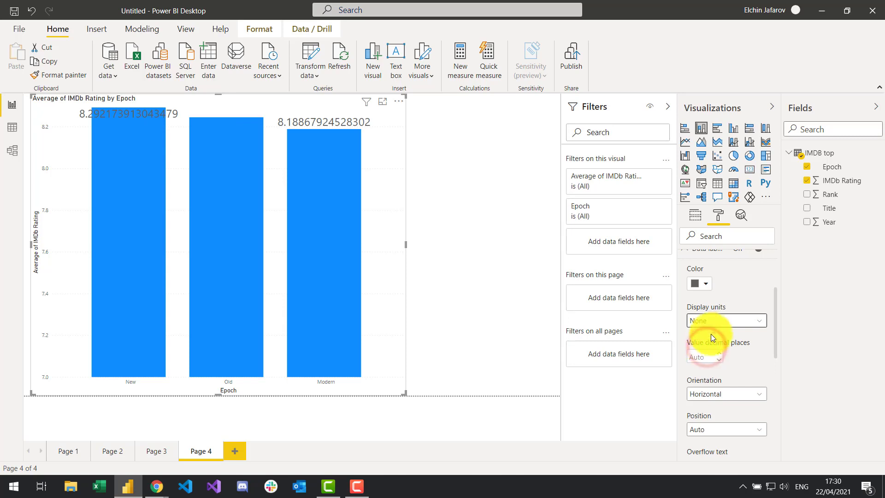
pyautogui.click(713, 322)
pyautogui.click(711, 360)
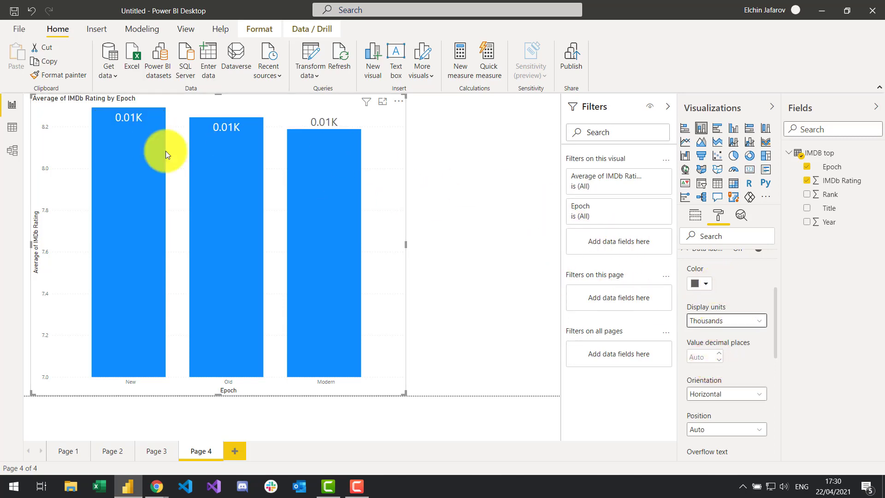
pyautogui.click(712, 320)
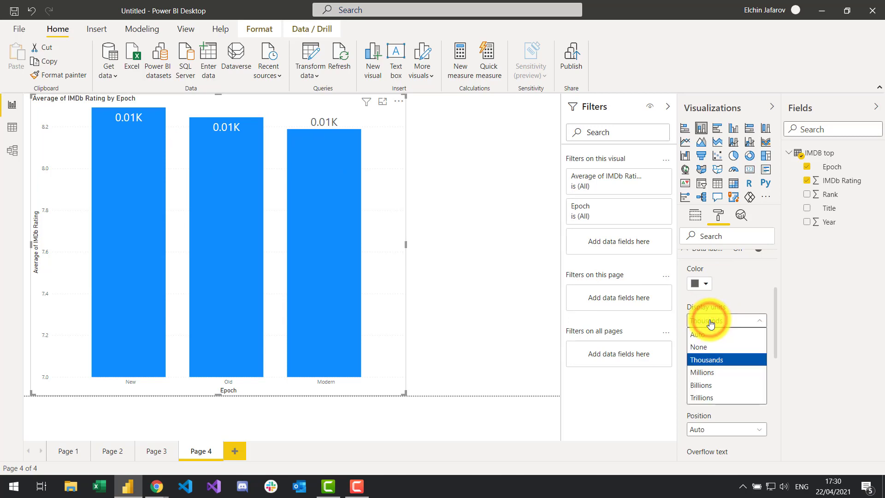
pyautogui.click(717, 336)
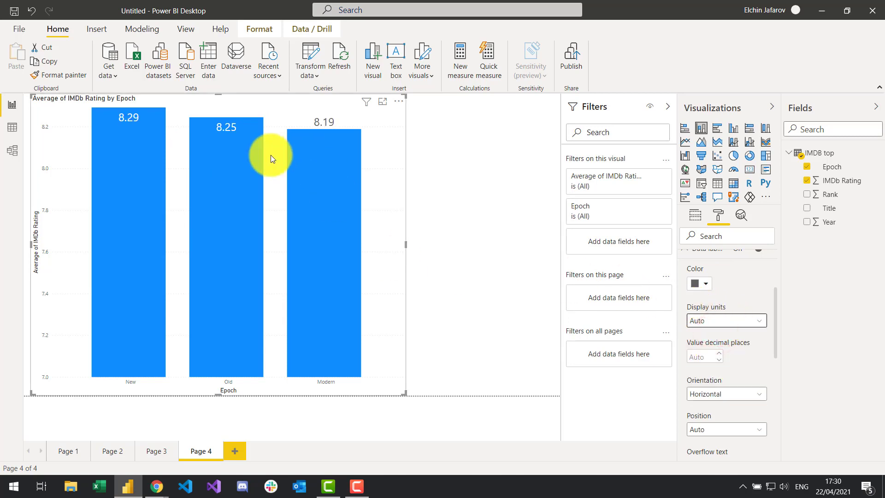
# - Review the average ratings on the column chart, and revisit the scatter chart on Page 3 and the matrix on Page 2
pyautogui.click(701, 215)
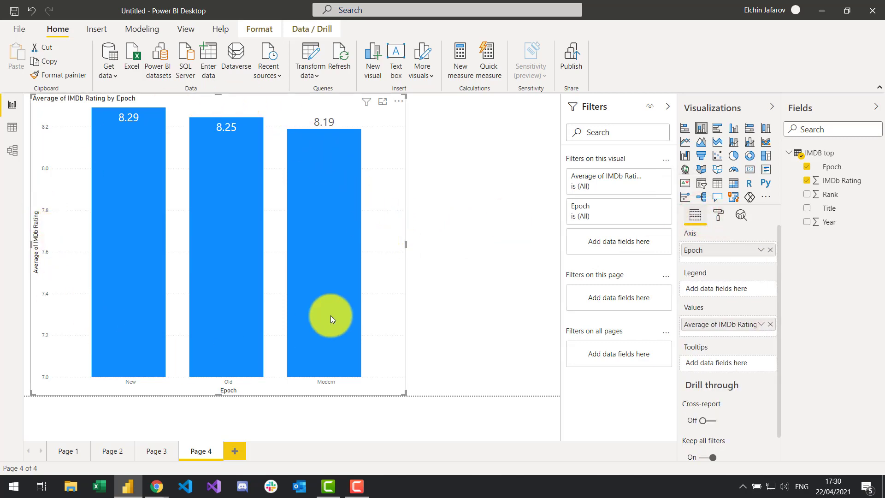
pyautogui.moveTo(343, 296)
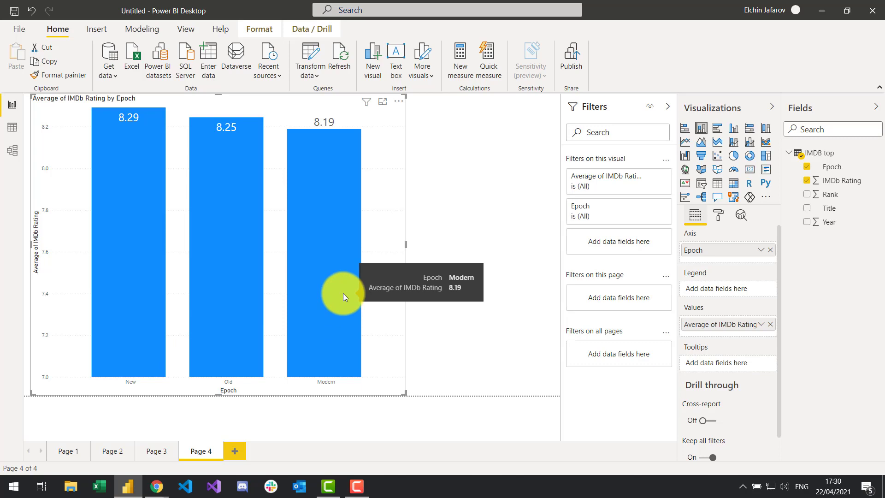
pyautogui.moveTo(139, 131)
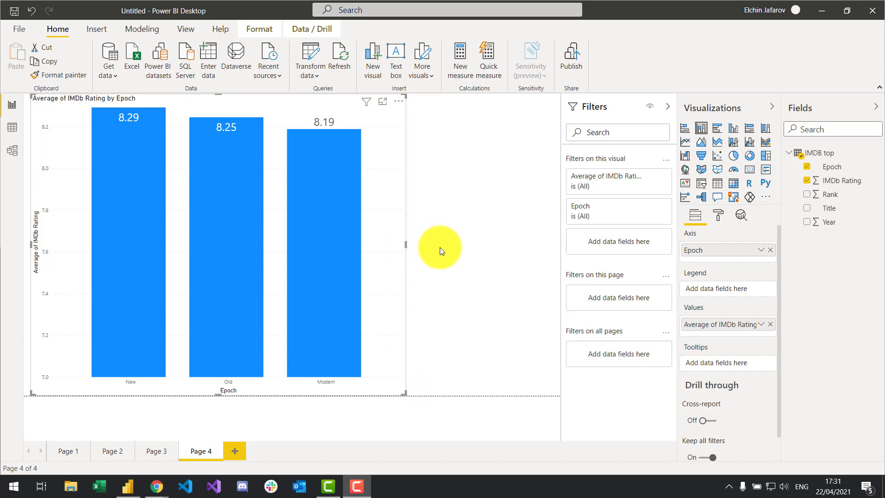
pyautogui.click(146, 453)
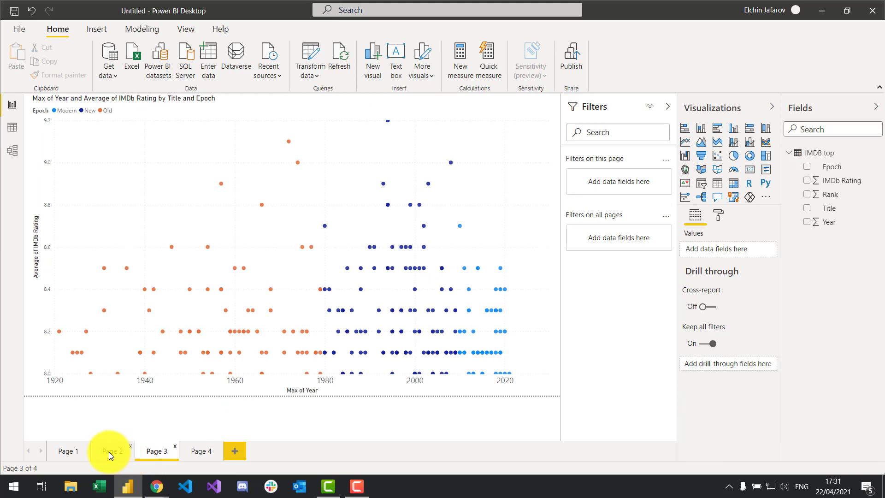
pyautogui.click(109, 452)
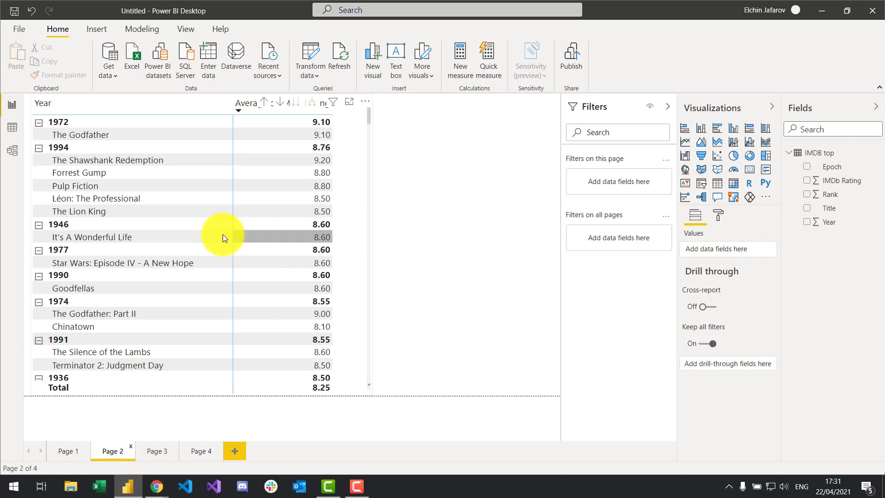
# - Examine the movies and their average ratings by year in the Page 2 matrix
pyautogui.scroll(-5, 206, 236)
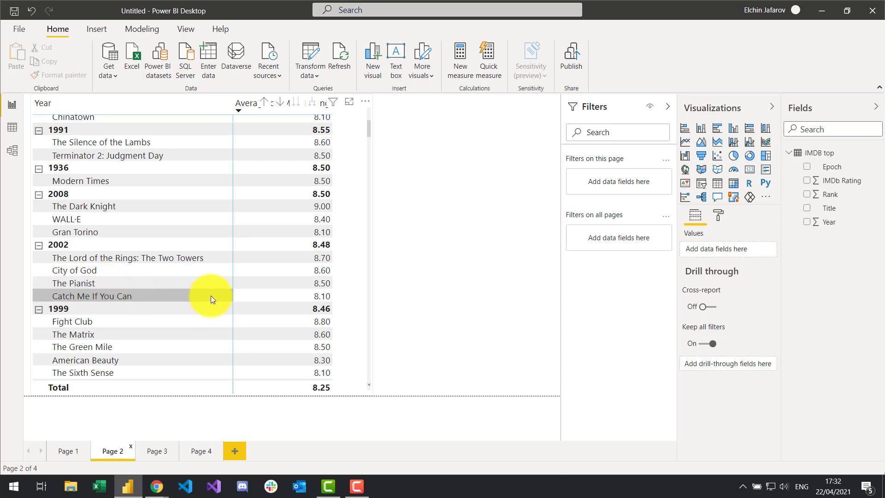
pyautogui.scroll(-5, 211, 295)
pyautogui.scroll(-8, 211, 295)
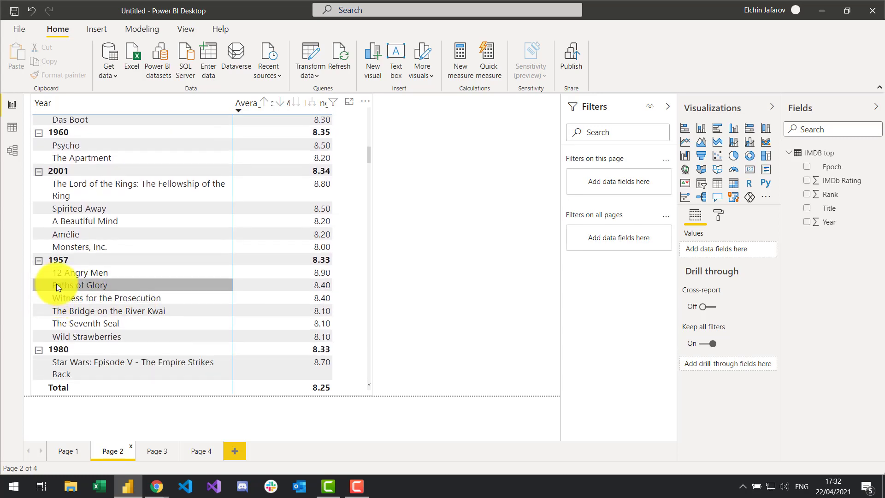
pyautogui.scroll(-1, 249, 265)
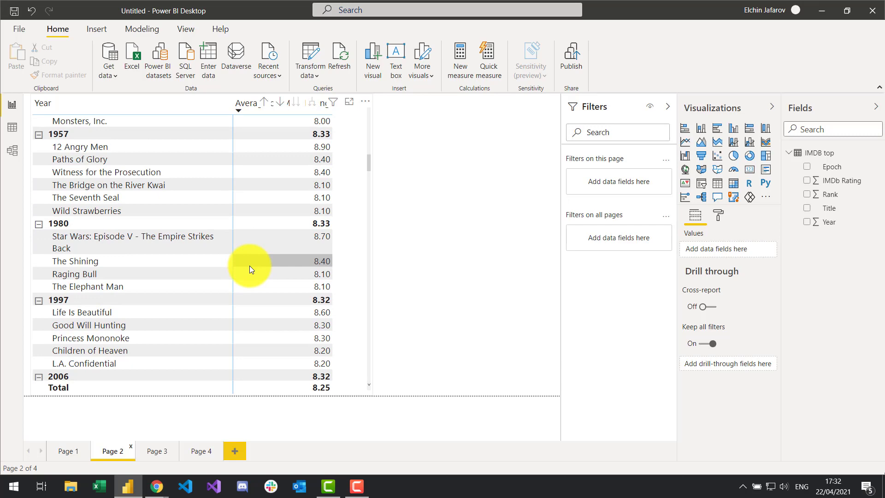
pyautogui.scroll(10, 250, 265)
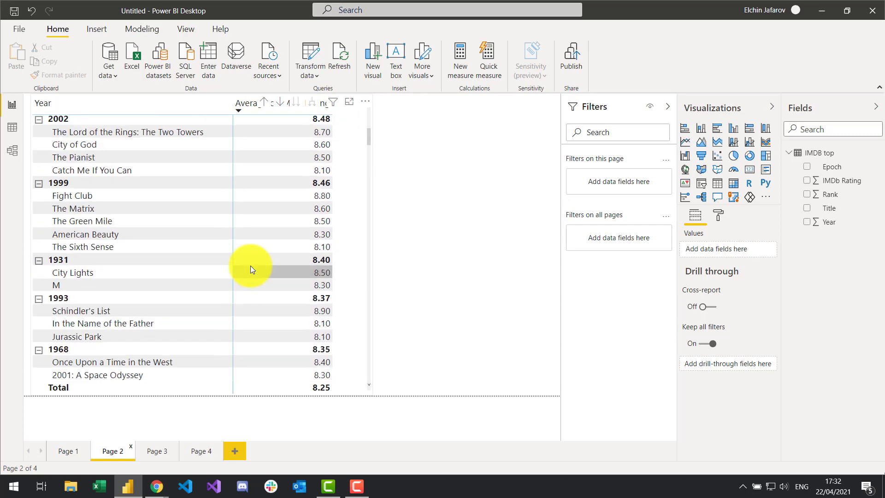
pyautogui.scroll(10, 250, 266)
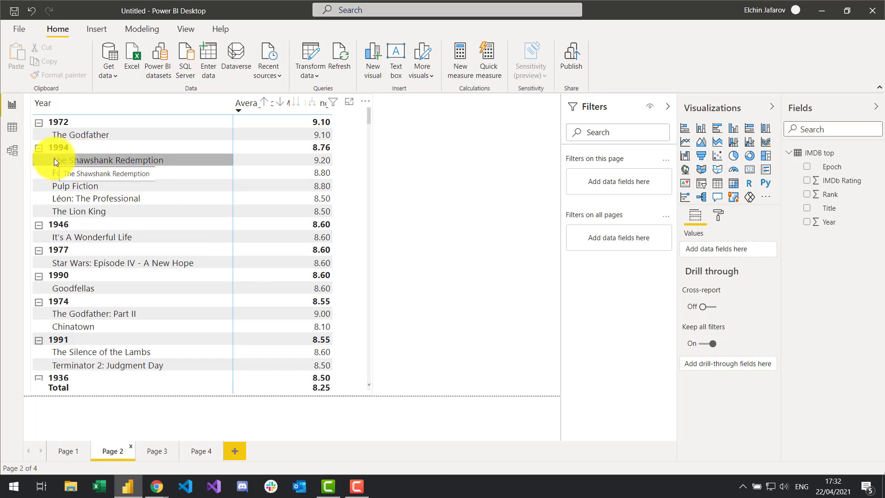
# - Show the table data and open the IMDB top query for editing in Power Query Editor
pyautogui.click(13, 127)
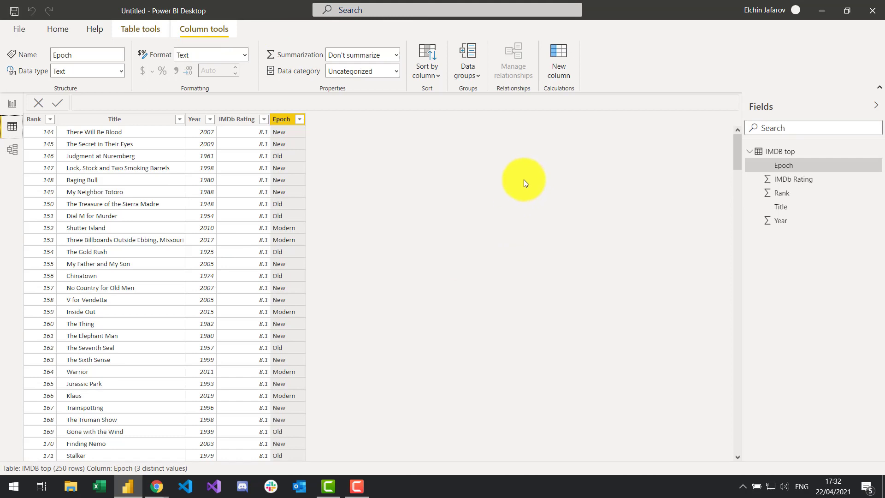
pyautogui.rightClick(788, 154)
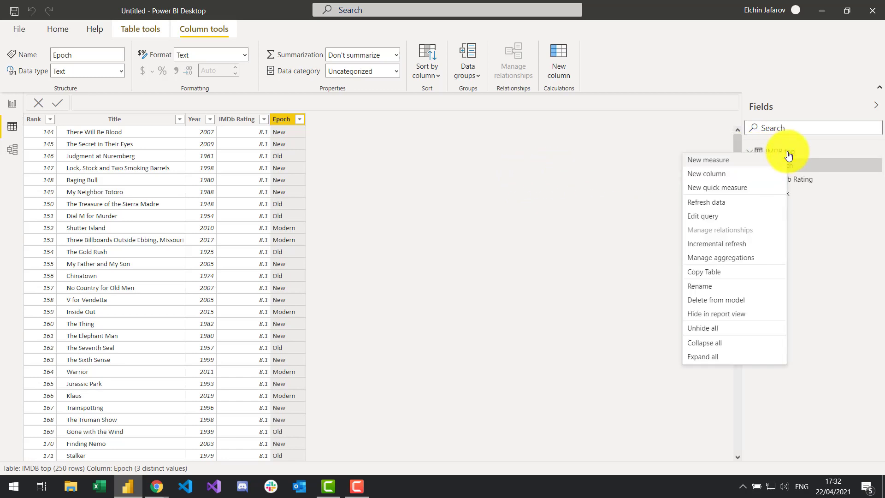
pyautogui.click(721, 216)
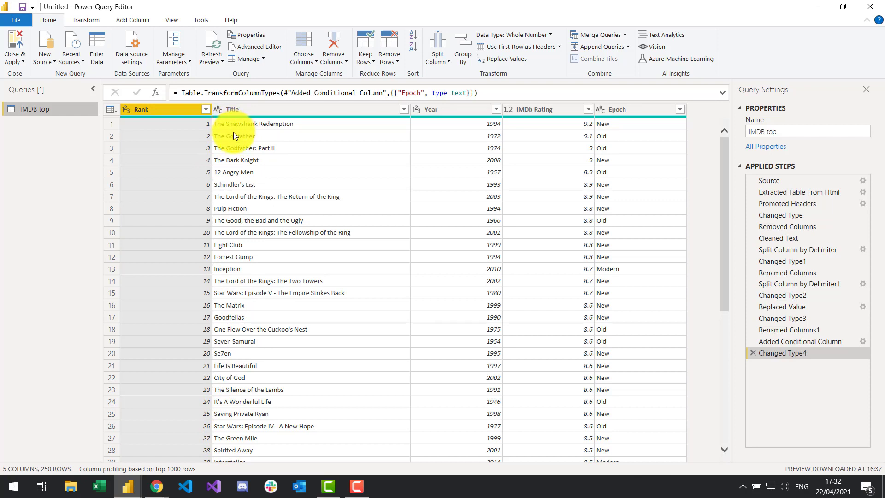
pyautogui.click(84, 19)
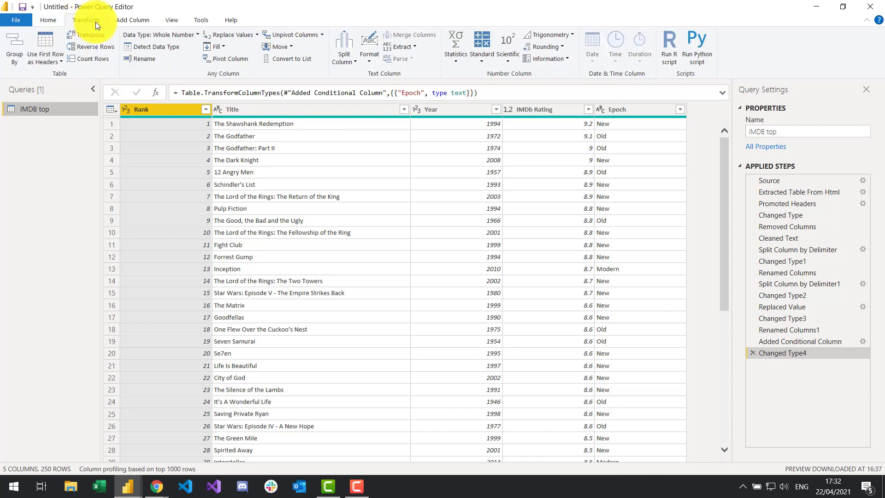
pyautogui.click(413, 46)
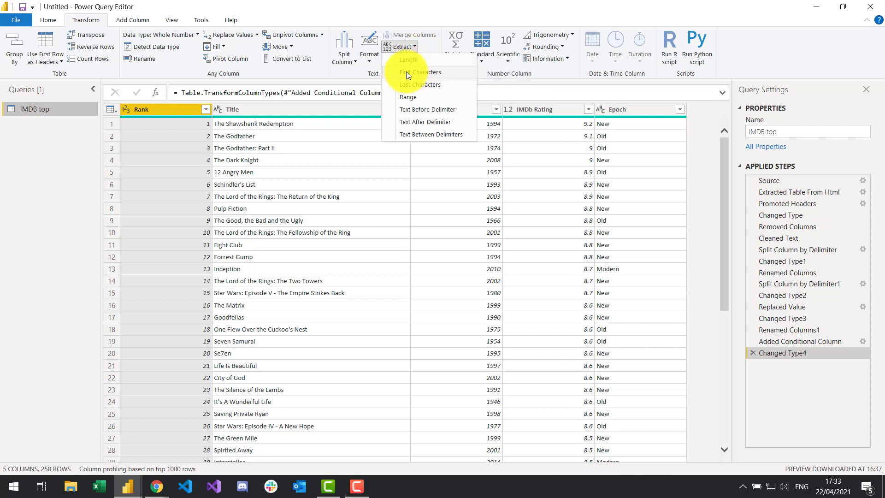
pyautogui.click(432, 72)
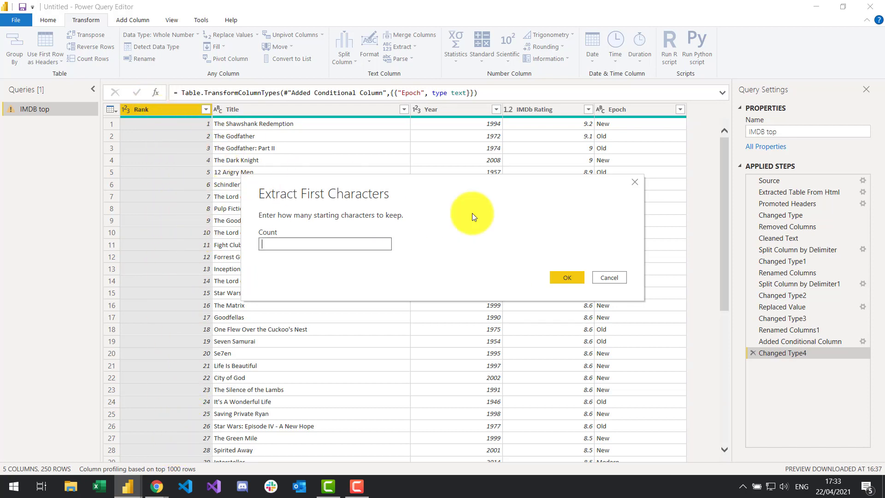
pyautogui.click(612, 279)
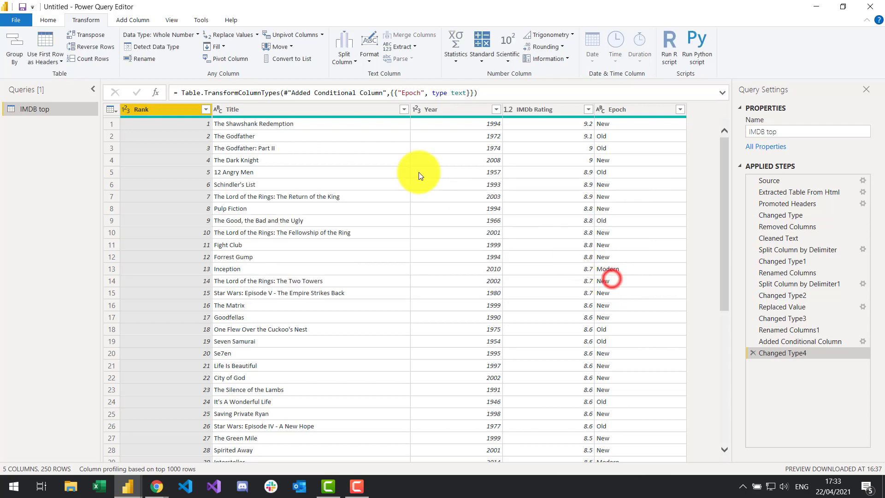
# - Try extracting only the first 1 character of the Title column, and remove that applied step
pyautogui.click(251, 109)
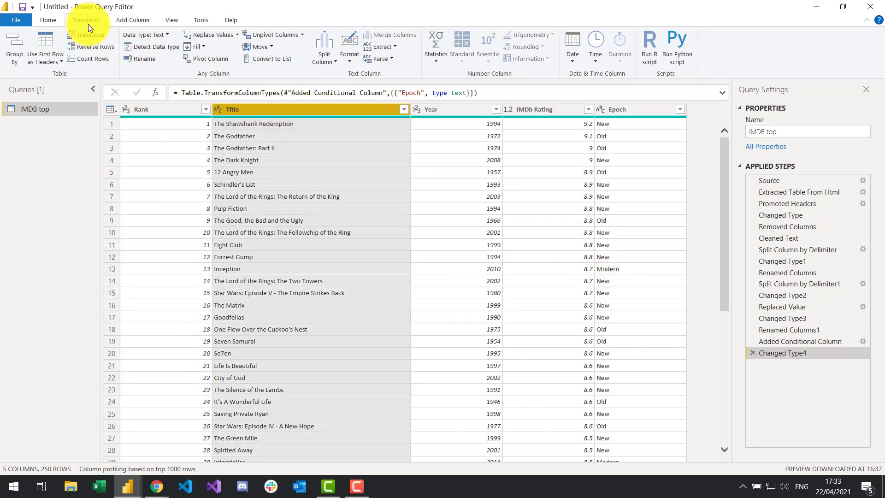
pyautogui.click(396, 44)
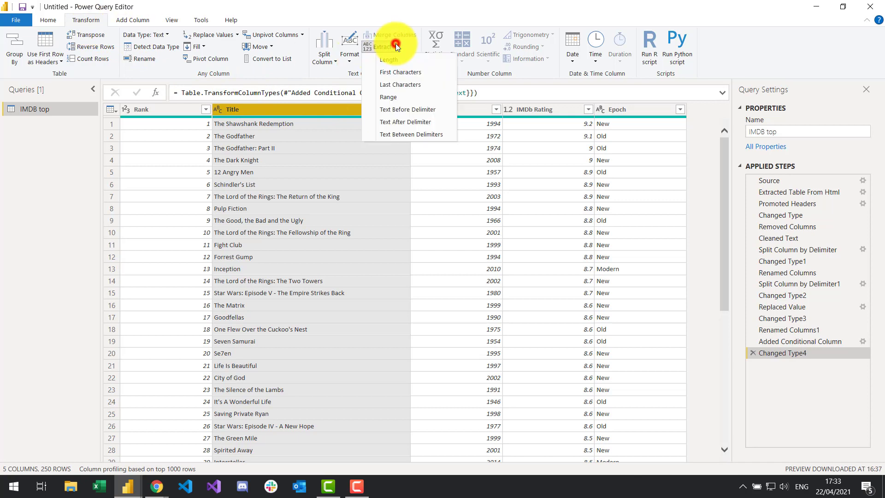
pyautogui.click(403, 69)
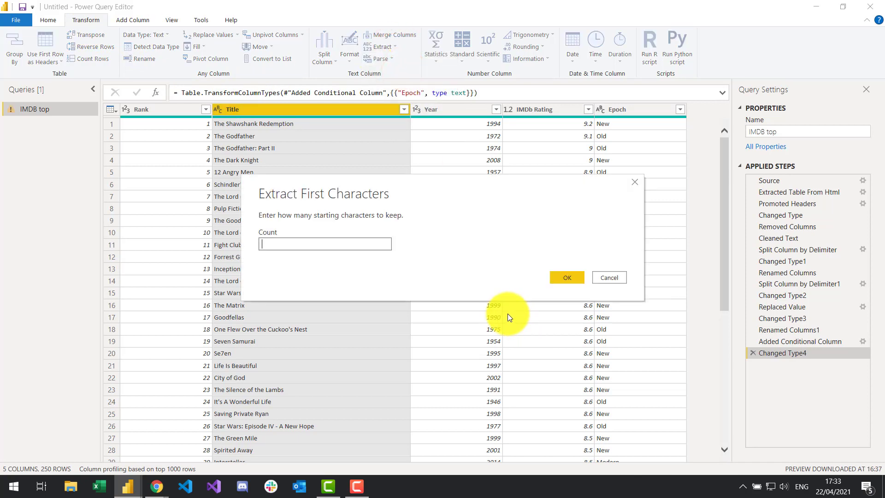
pyautogui.write('1')
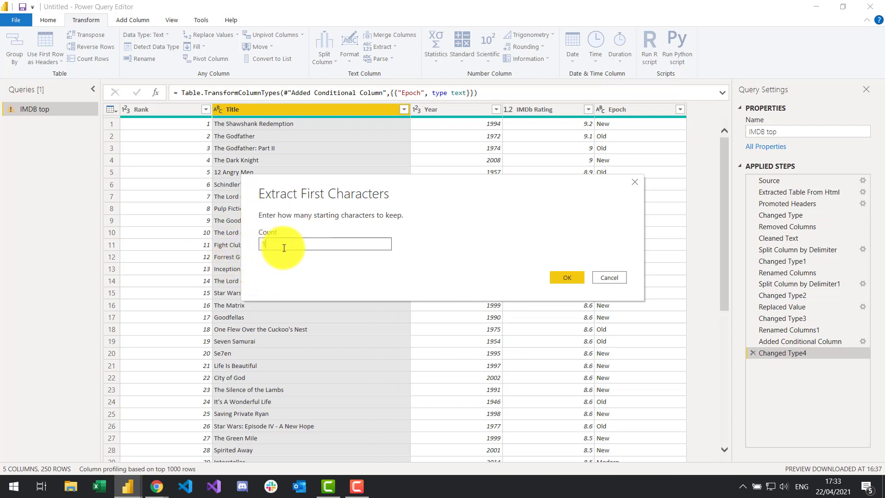
pyautogui.click(554, 278)
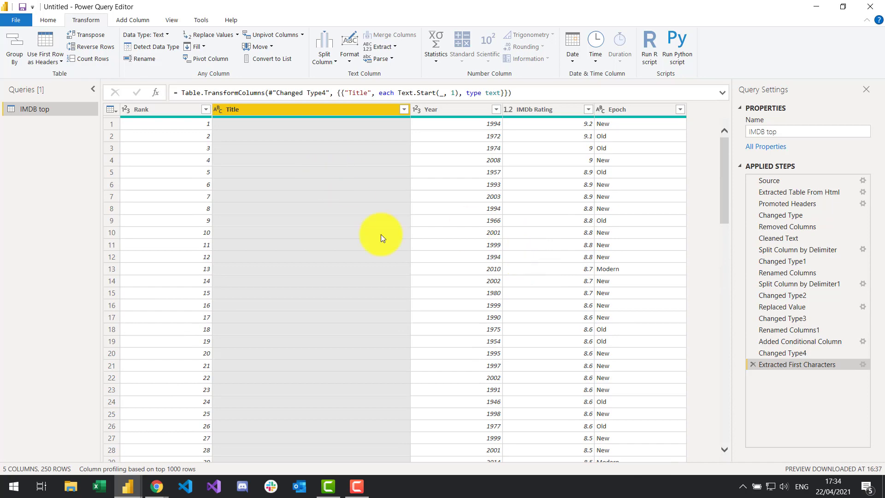
pyautogui.moveTo(720, 176); pyautogui.dragTo(723, 110)
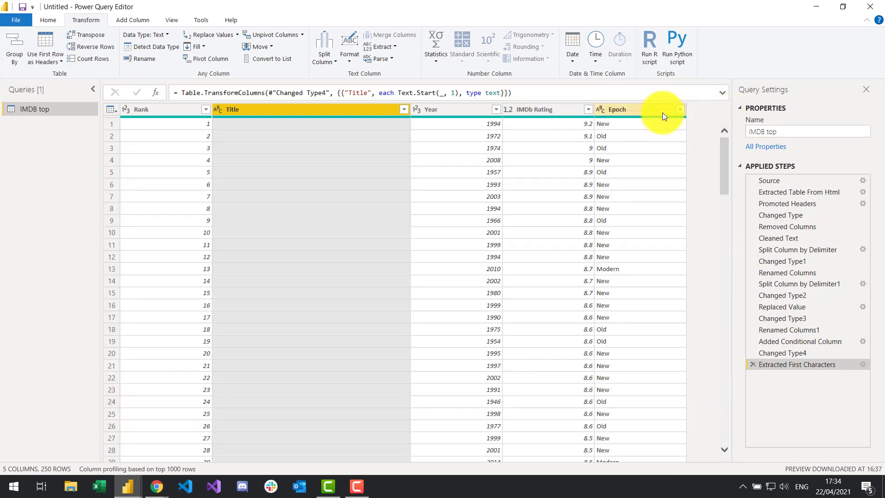
pyautogui.click(753, 364)
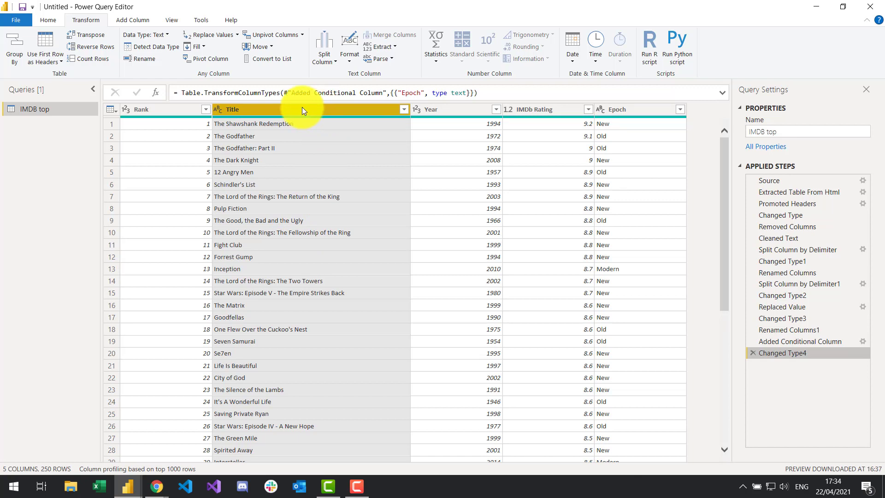
# - Trim the text in the Title column and duplicate the trimmed column
pyautogui.rightClick(276, 110)
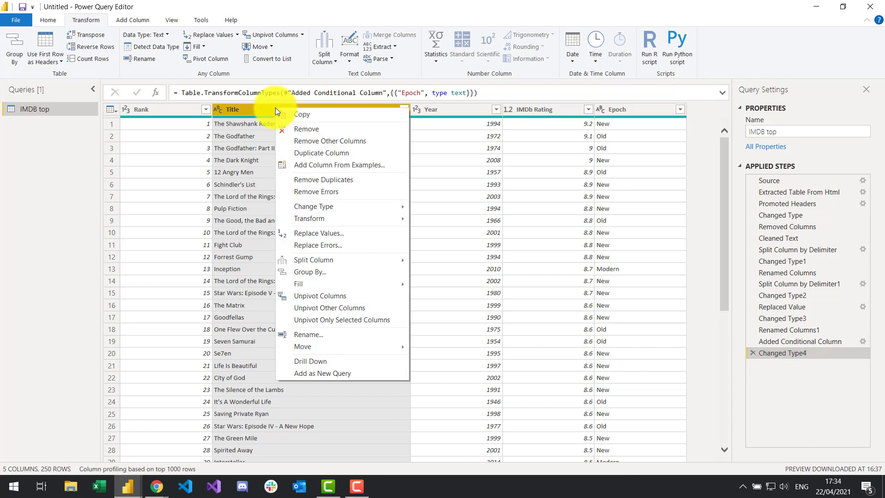
pyautogui.moveTo(336, 216)
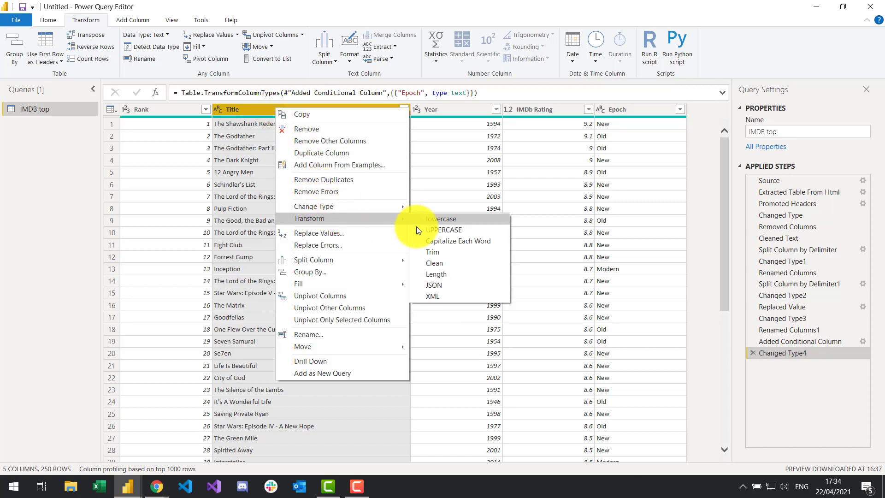
pyautogui.click(444, 251)
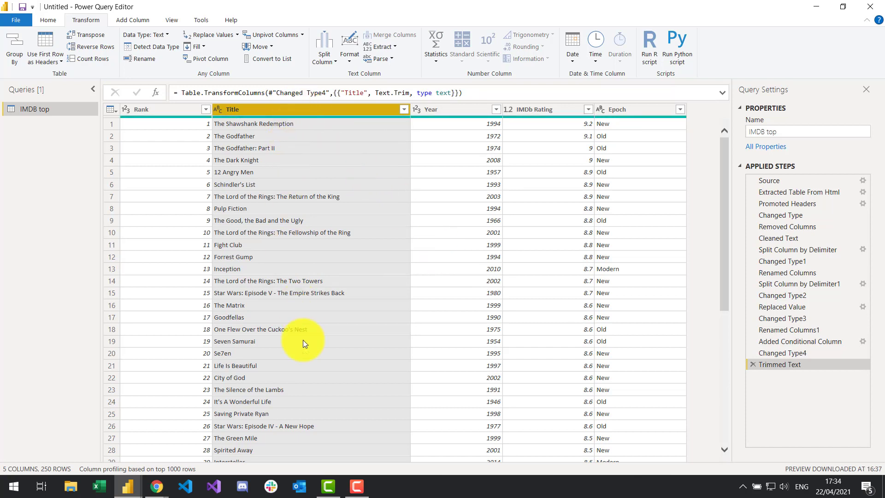
pyautogui.rightClick(296, 110)
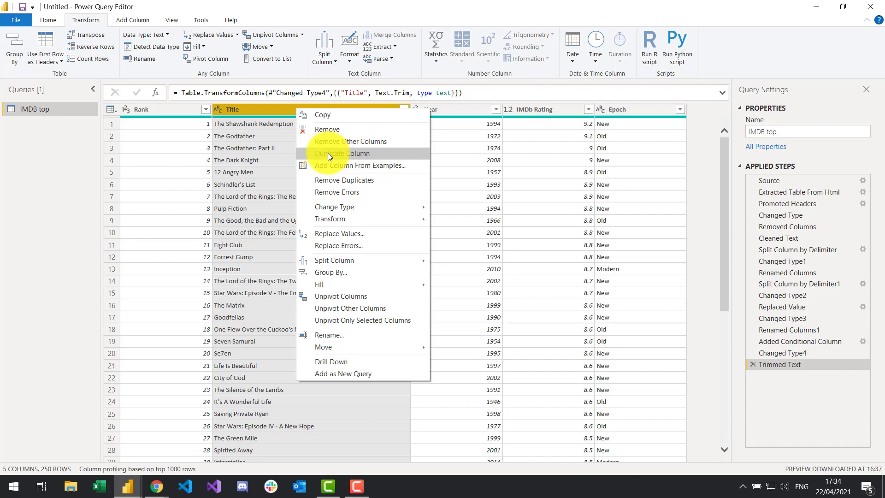
pyautogui.click(356, 154)
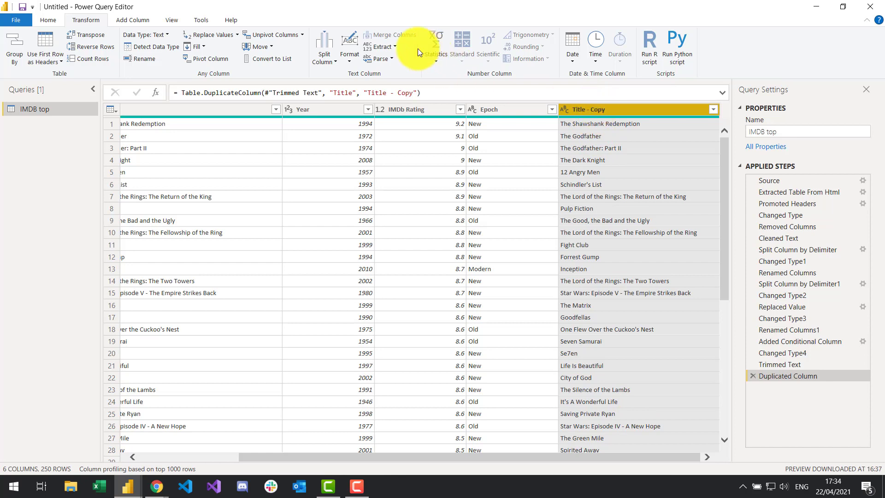
# - Extract the first 1 character of the duplicated title column and check the extracted letters down the rows
pyautogui.click(397, 46)
pyautogui.click(403, 71)
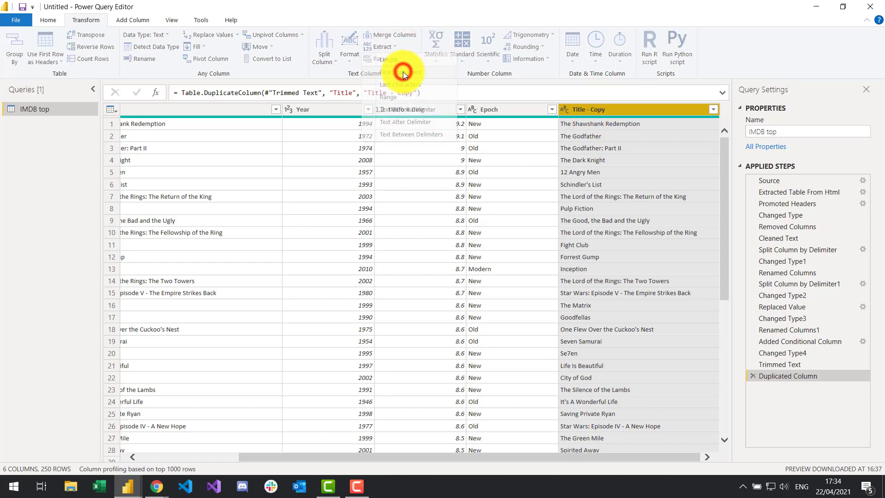
pyautogui.write('1')
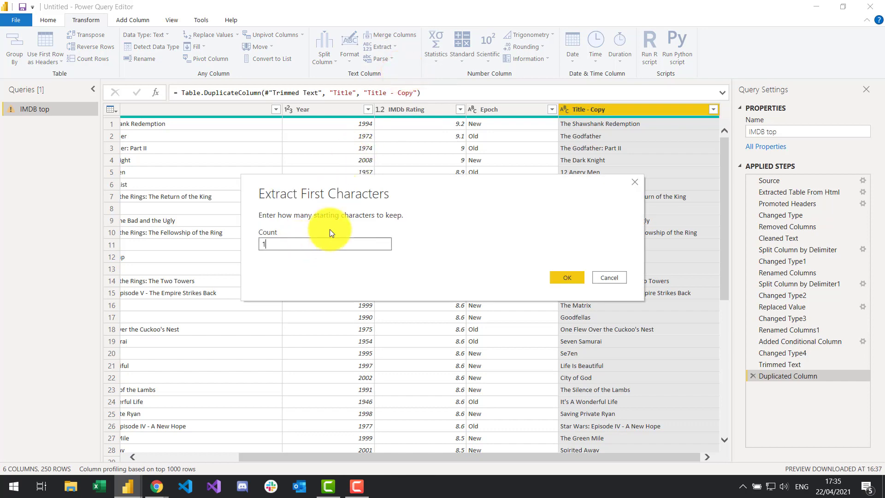
pyautogui.click(577, 278)
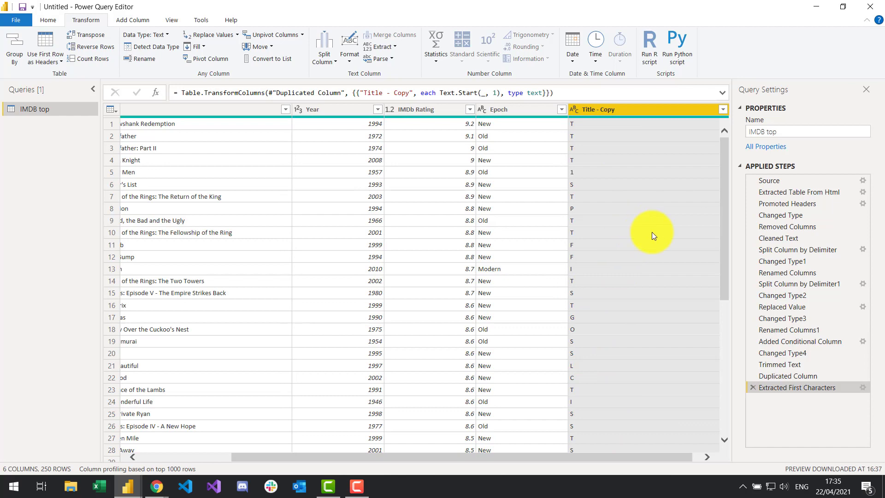
pyautogui.scroll(-20, 652, 232)
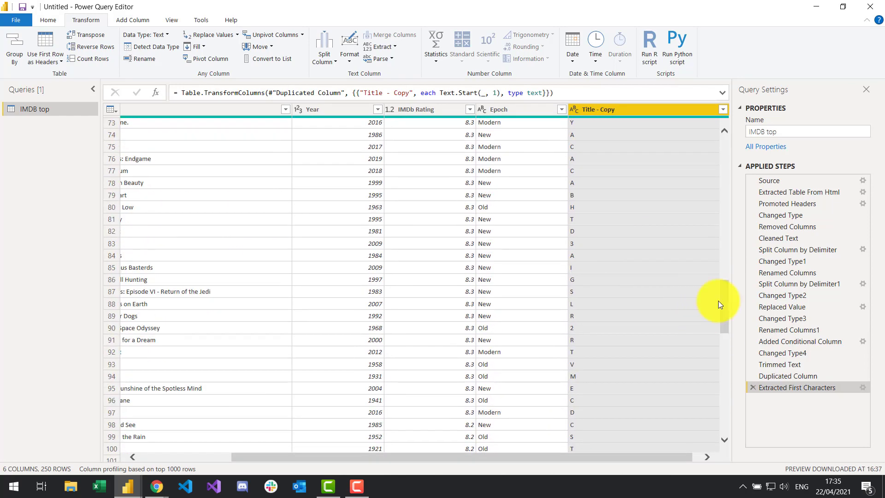
pyautogui.moveTo(725, 291); pyautogui.dragTo(723, 139)
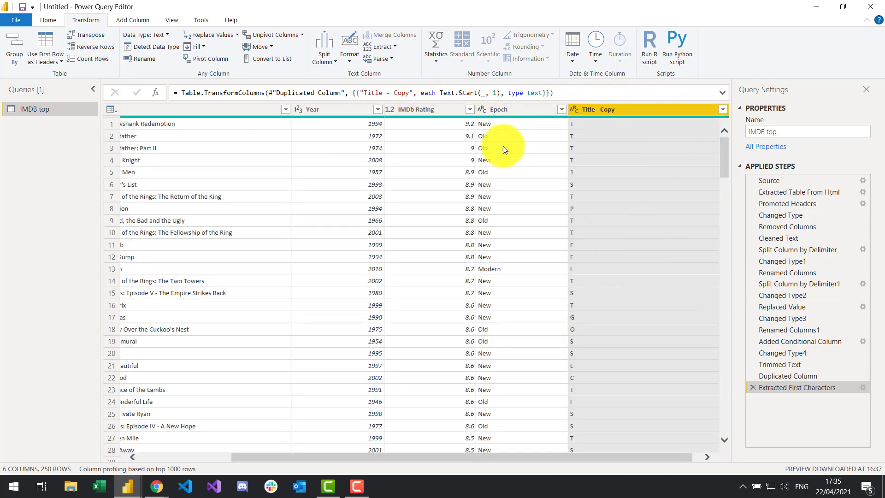
# - Rename the duplicated title column as Title First Letter
pyautogui.doubleClick(632, 110)
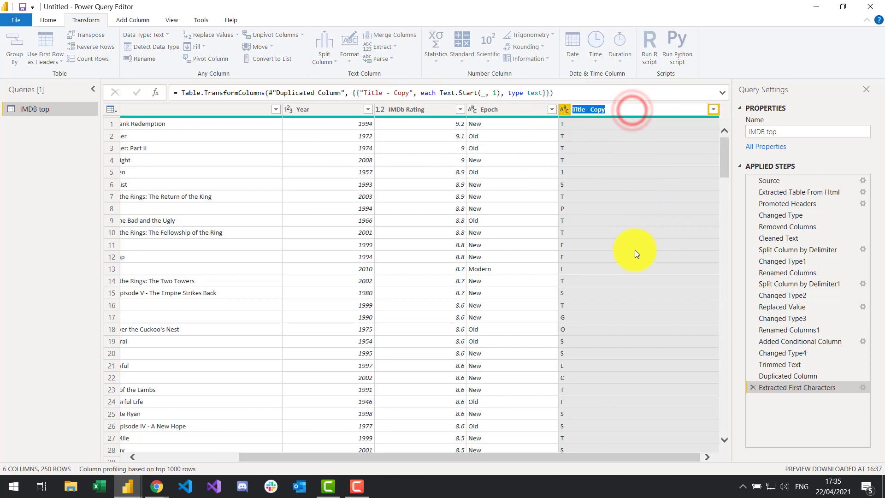
pyautogui.write('Tit')
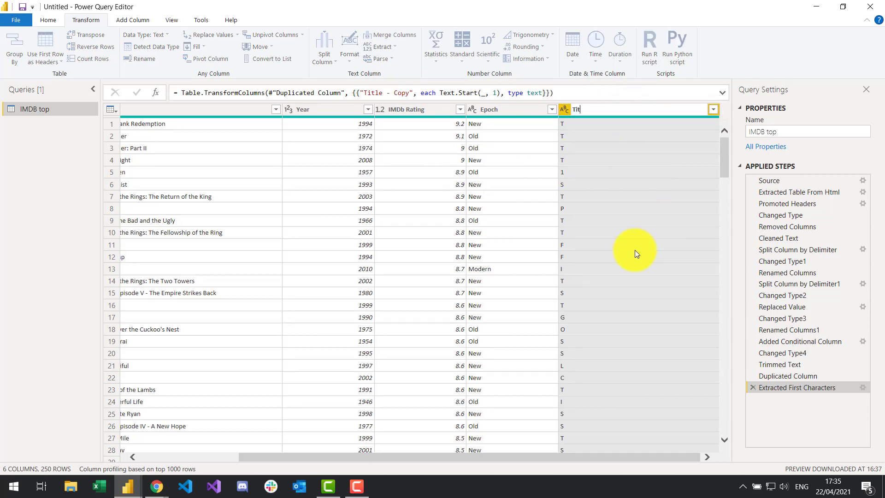
pyautogui.write('le First Letter')
pyautogui.press('Return')
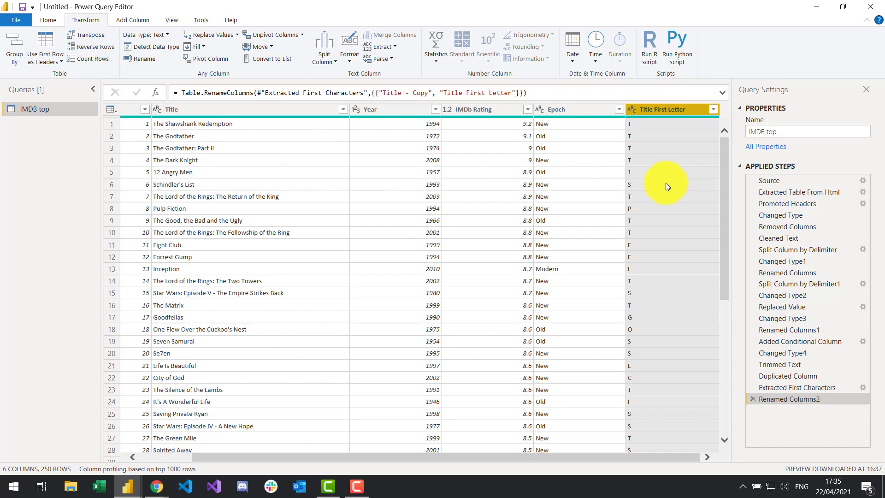
# - Close the query editor with the changes applied and select the Title First Letter column in the data table
pyautogui.click(47, 21)
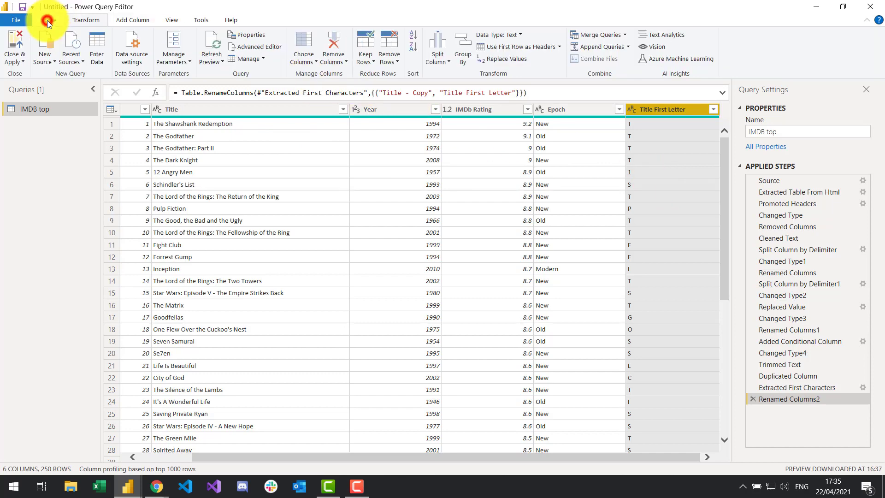
pyautogui.click(15, 35)
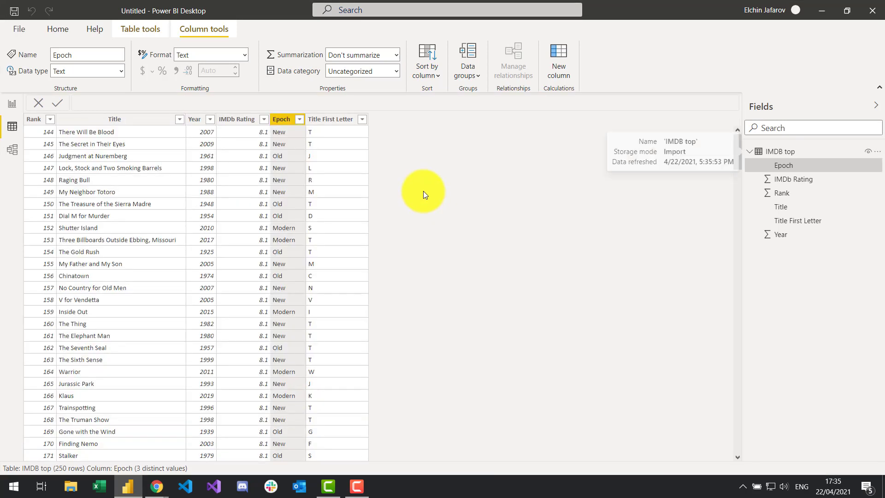
pyautogui.click(334, 125)
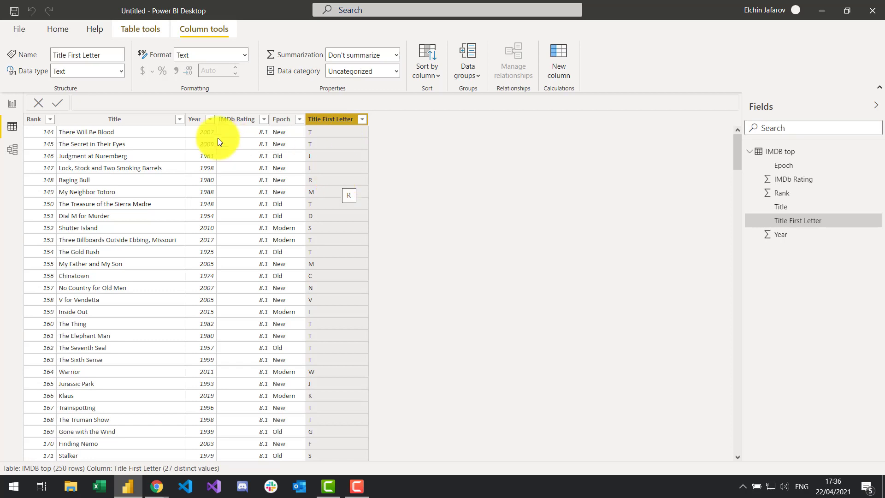
# - Return to the report, add a new page, and place an enlarged stacked column chart in its upper area
pyautogui.click(13, 105)
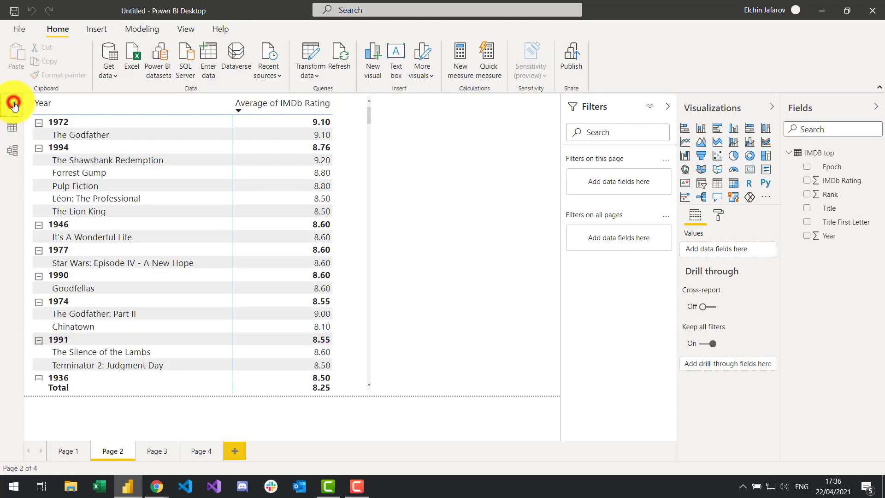
pyautogui.click(235, 452)
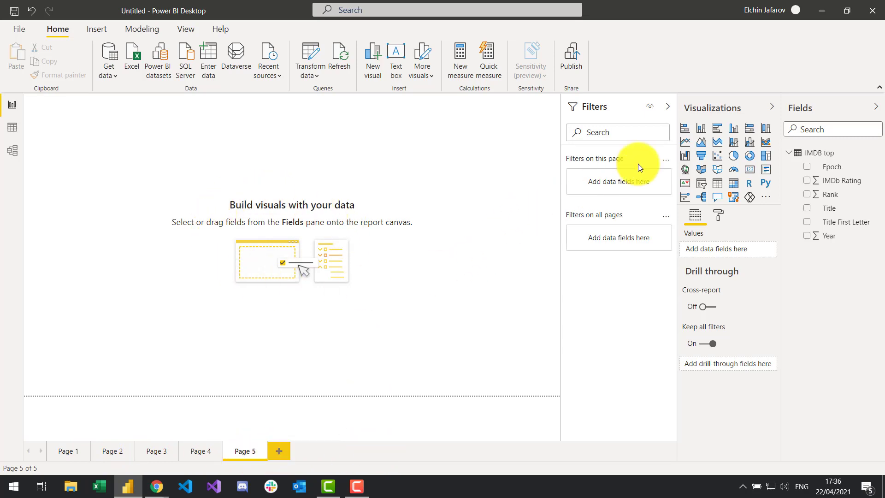
pyautogui.click(701, 131)
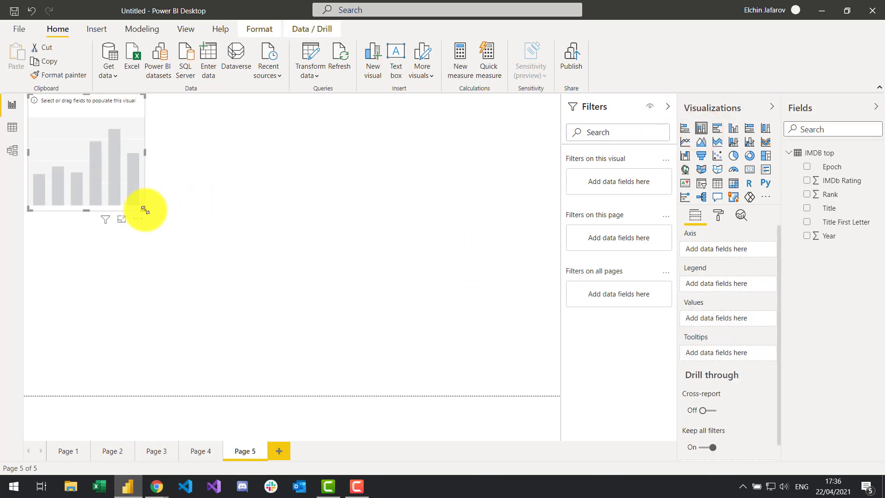
pyautogui.moveTo(161, 217); pyautogui.dragTo(388, 281)
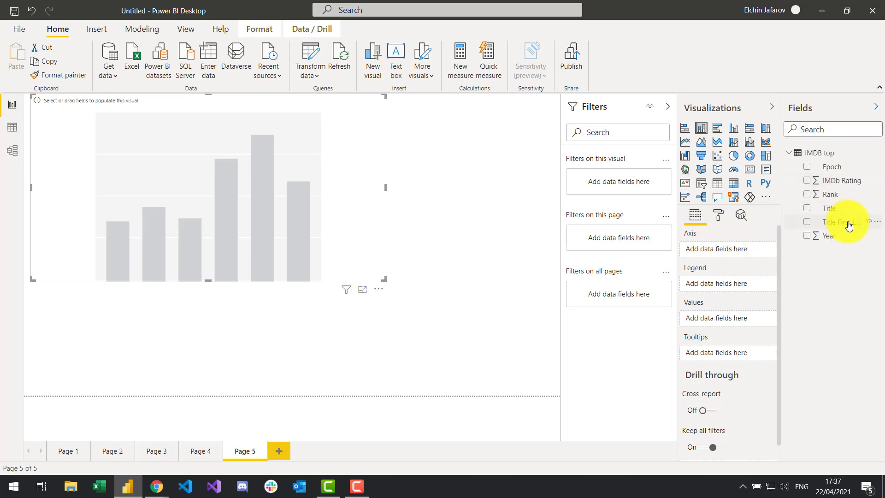
# - Plot Title First Letter on the column chart's axis with the average of IMDb Rating as its values
pyautogui.moveTo(845, 223); pyautogui.dragTo(741, 251)
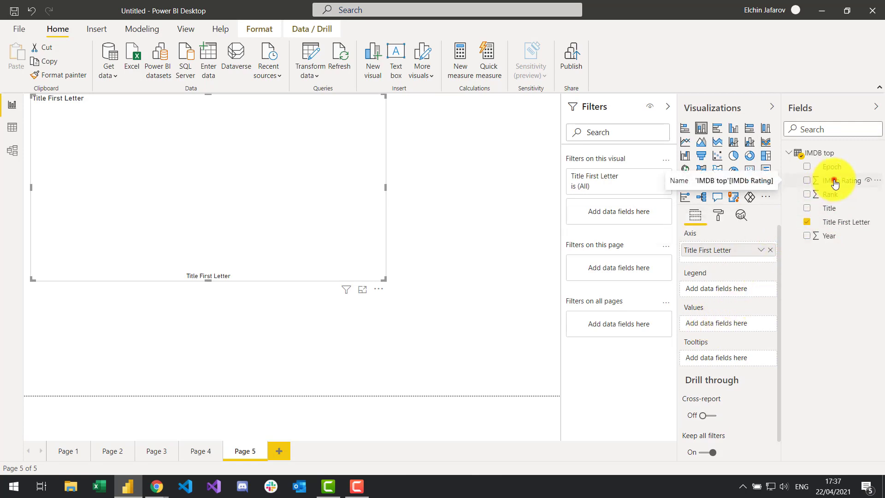
pyautogui.moveTo(835, 183); pyautogui.dragTo(720, 325)
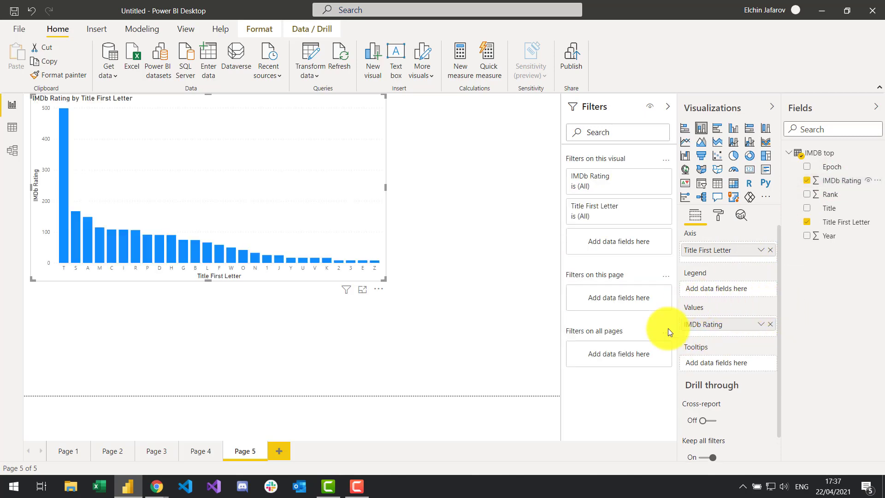
pyautogui.click(761, 325)
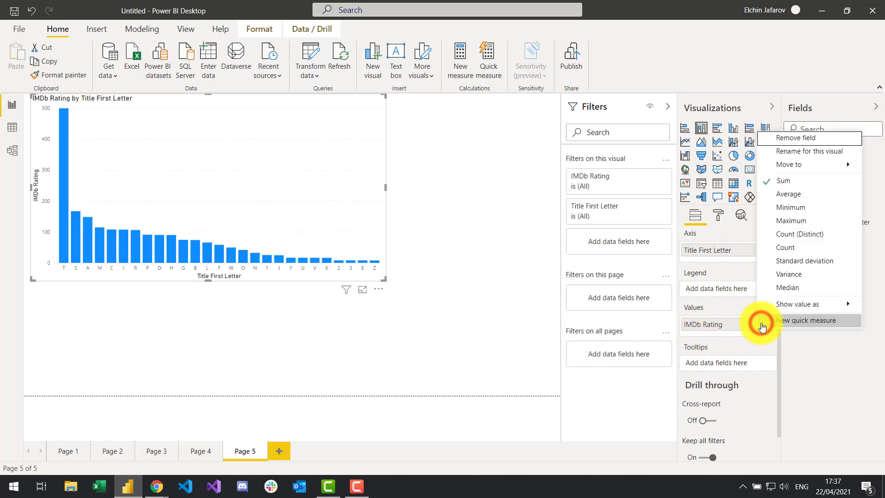
pyautogui.click(799, 345)
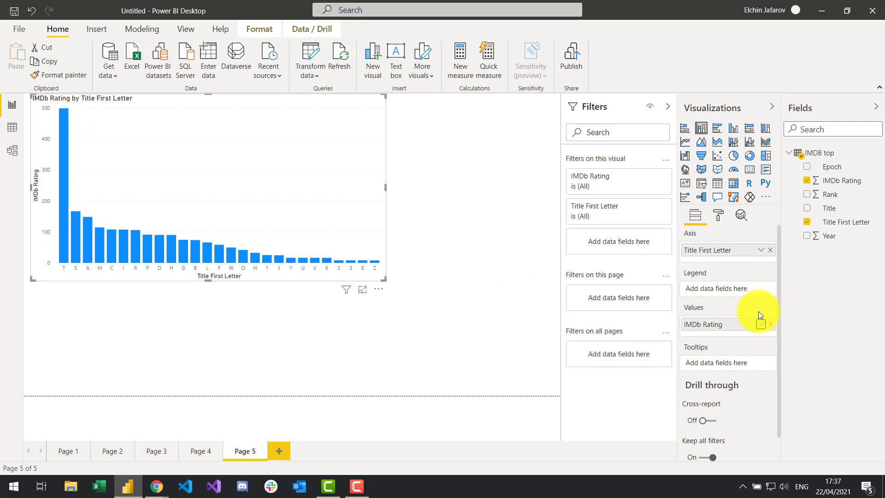
pyautogui.click(761, 324)
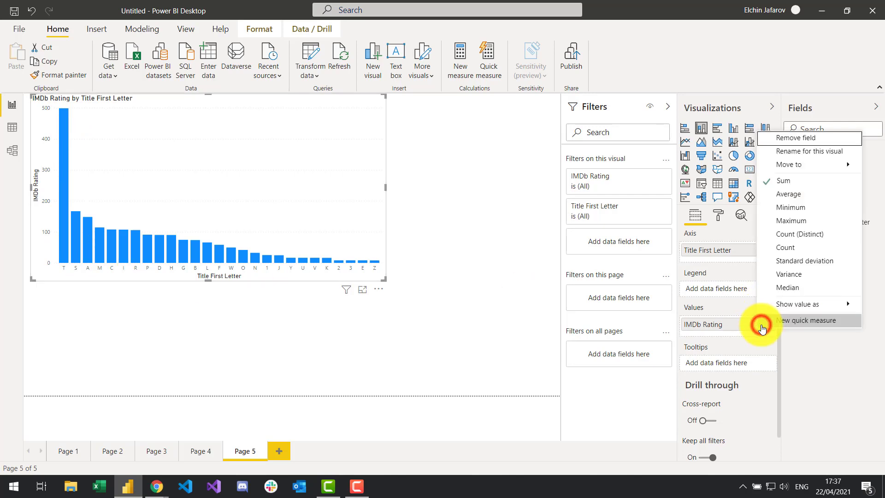
pyautogui.click(797, 192)
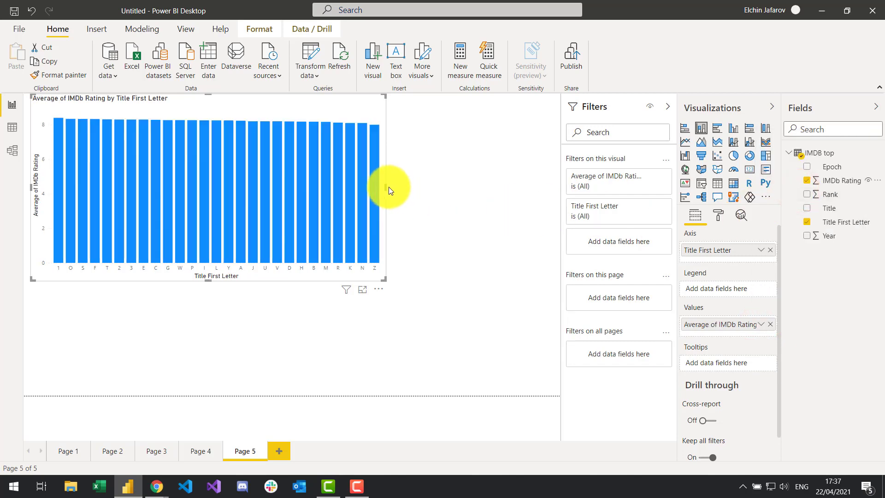
# - Widen the column chart to the page's full width and inspect the average ratings of individual letters
pyautogui.moveTo(387, 187); pyautogui.dragTo(562, 186)
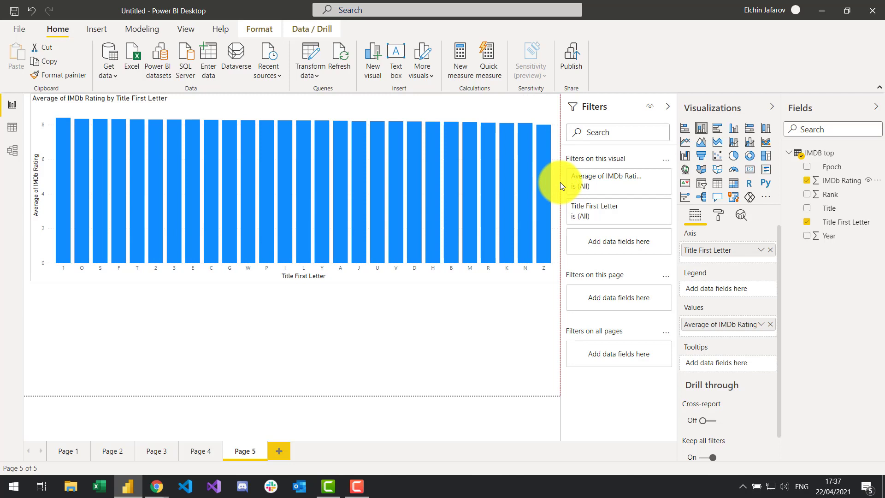
pyautogui.moveTo(435, 221)
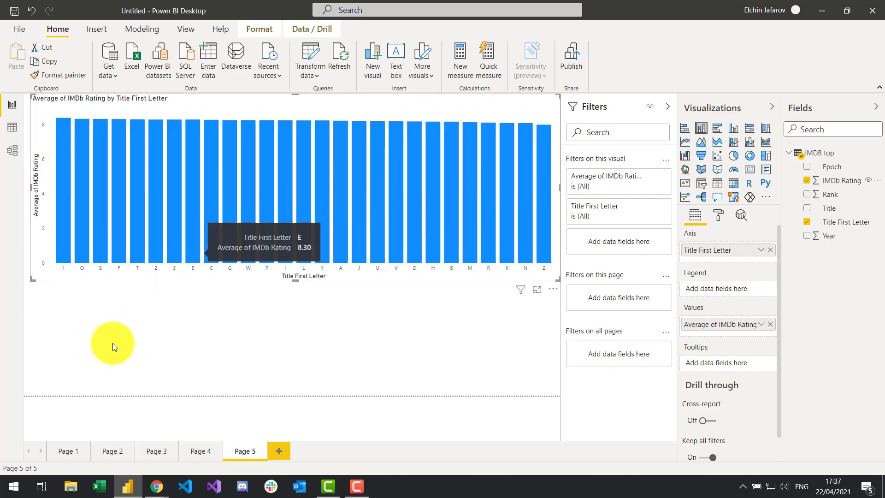
pyautogui.moveTo(62, 235)
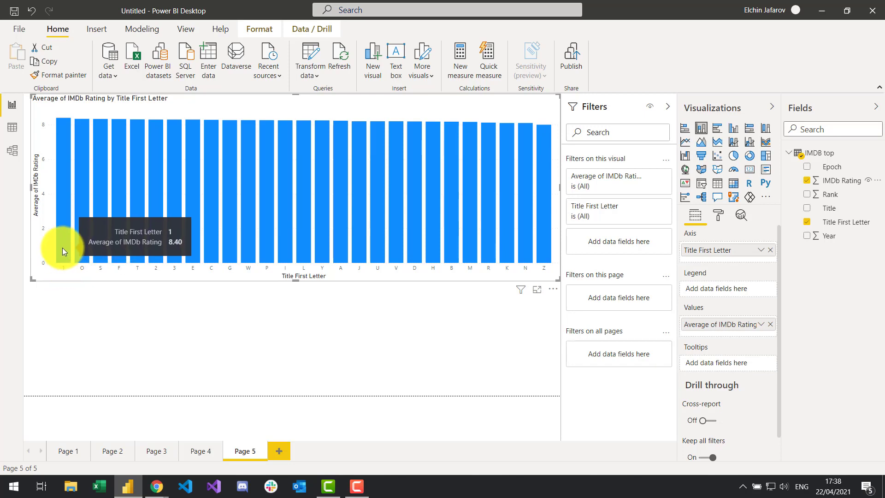
pyautogui.moveTo(475, 238)
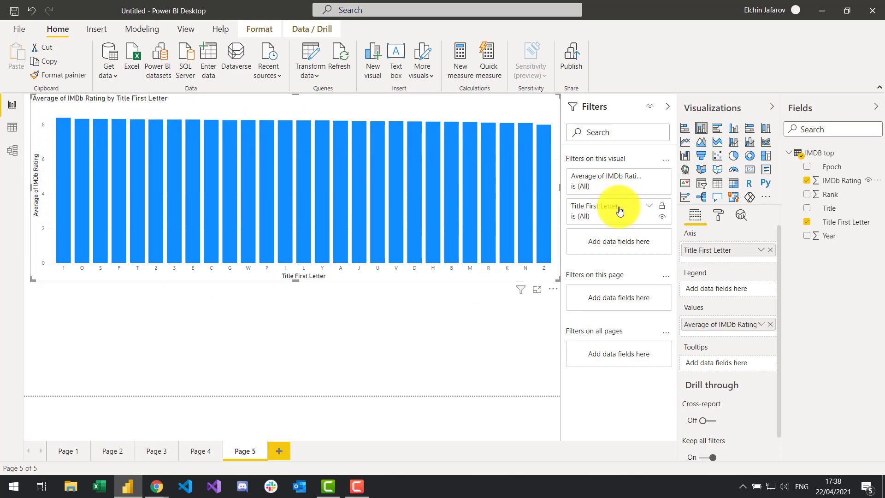
# - Set the column chart's Y axis to start at 6 and deselect the chart
pyautogui.click(718, 215)
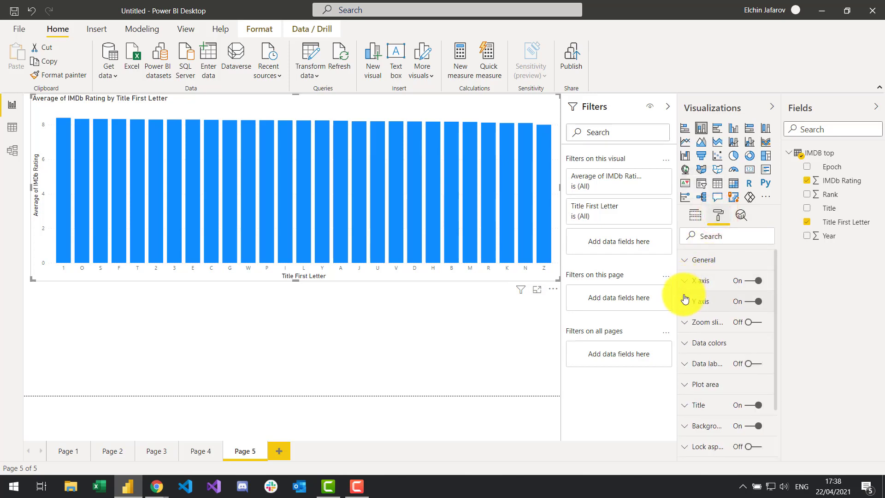
pyautogui.click(684, 301)
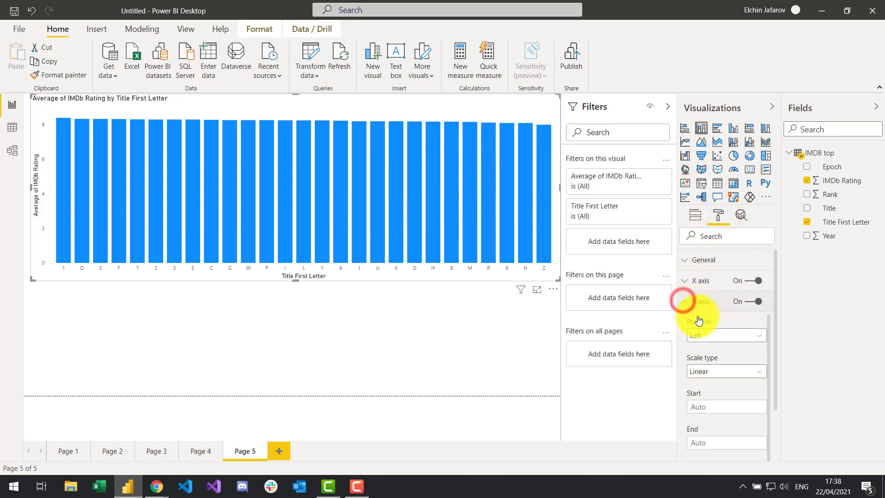
pyautogui.click(714, 407)
pyautogui.write('6')
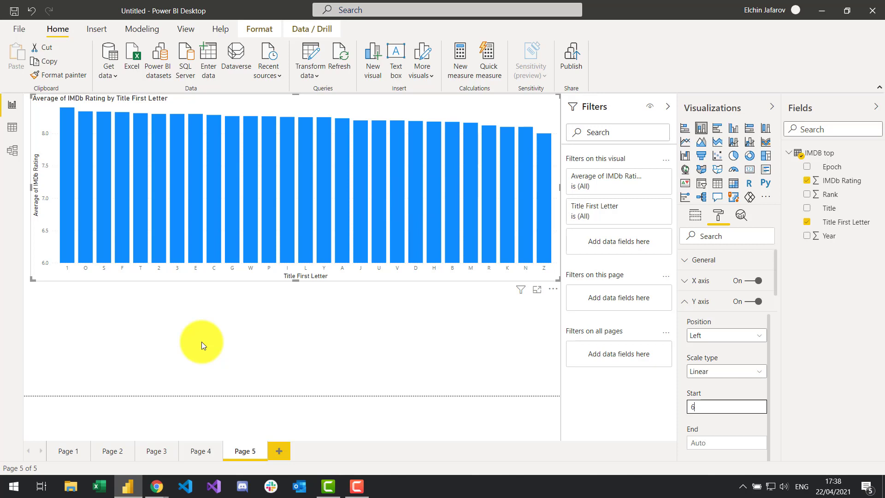
pyautogui.click(215, 315)
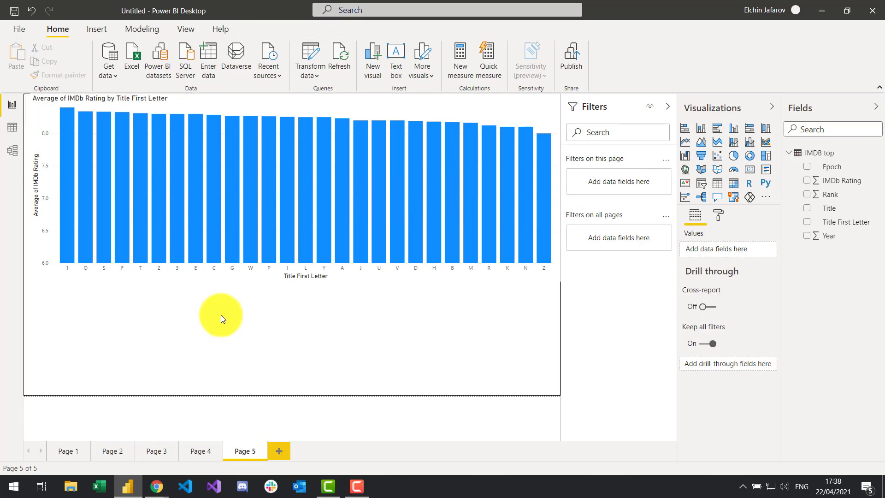
pyautogui.click(225, 312)
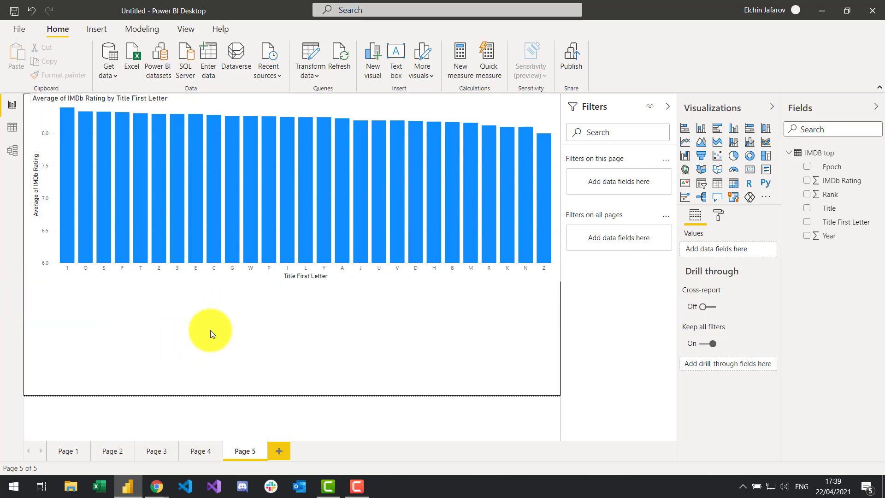
pyautogui.click(210, 330)
pyautogui.click(322, 324)
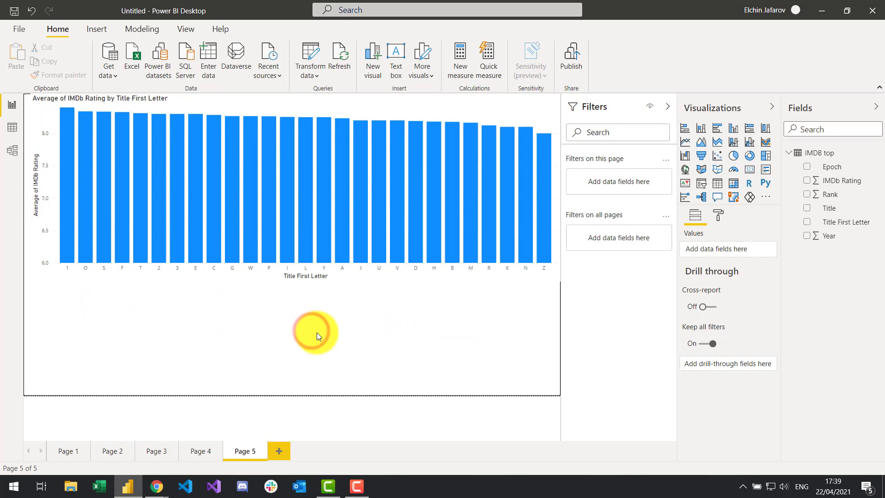
# - Add a donut chart about half the page wide below the column chart, showing the count of Title by Epoch
pyautogui.click(750, 156)
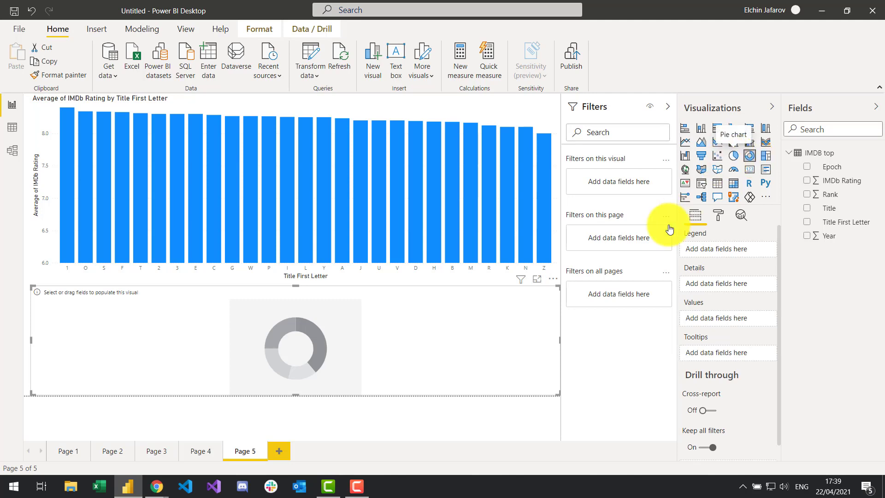
pyautogui.moveTo(559, 340); pyautogui.dragTo(294, 334)
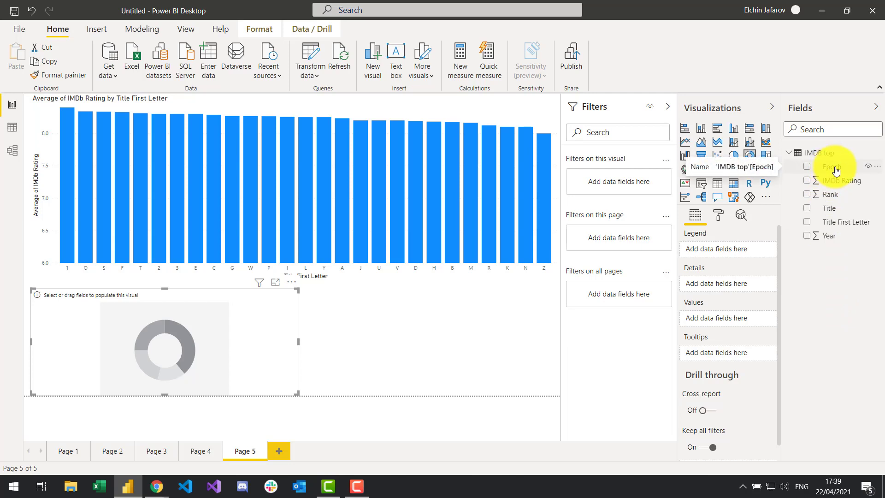
pyautogui.moveTo(835, 170); pyautogui.dragTo(719, 249)
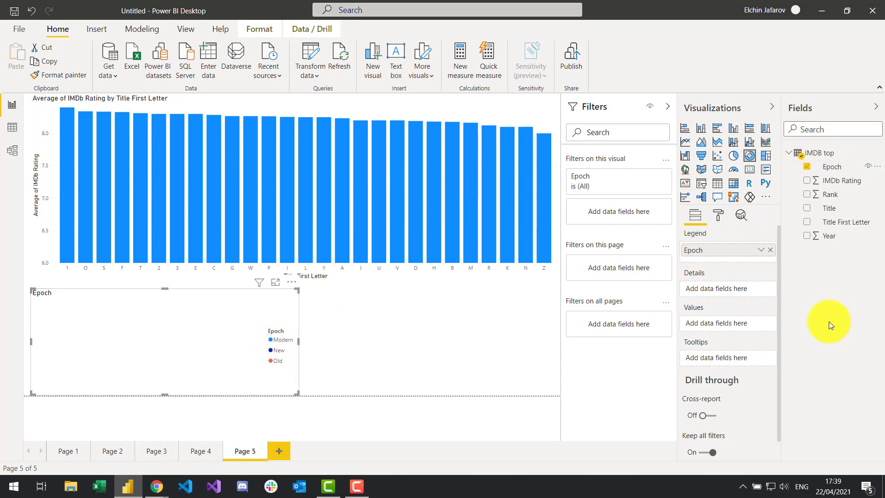
pyautogui.moveTo(834, 208); pyautogui.dragTo(709, 325)
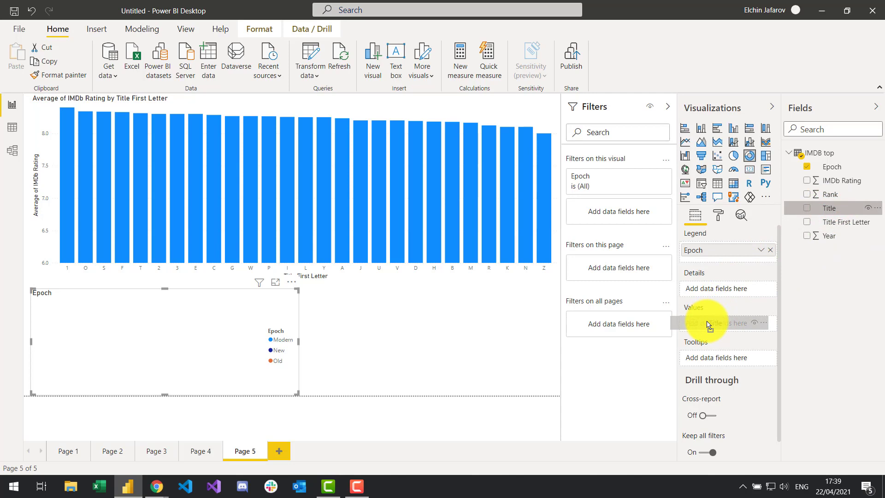
pyautogui.moveTo(709, 325); pyautogui.dragTo(708, 325)
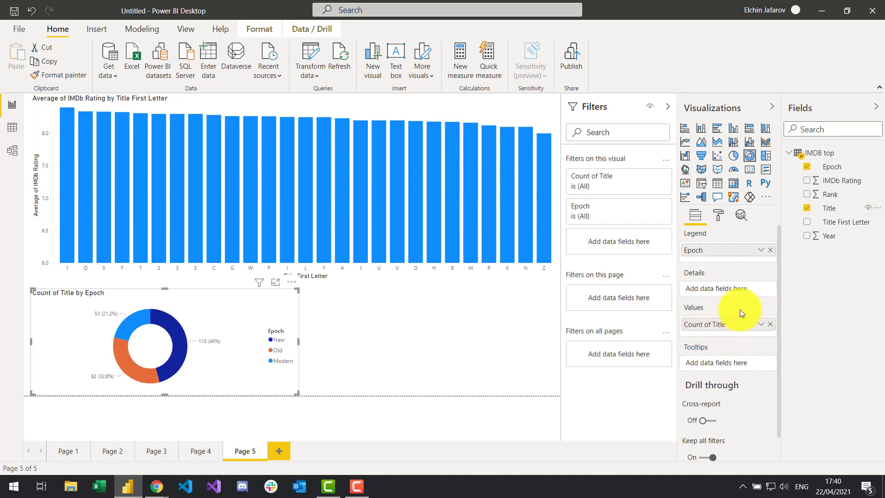
pyautogui.click(761, 324)
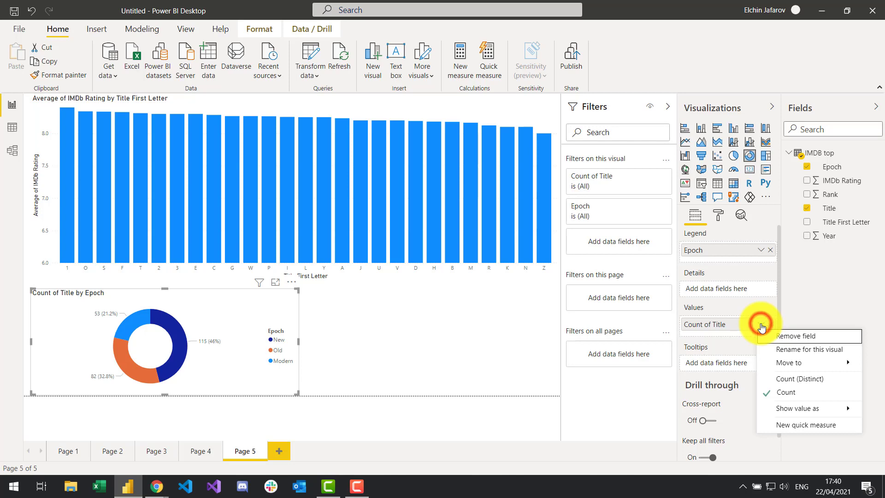
pyautogui.click(796, 391)
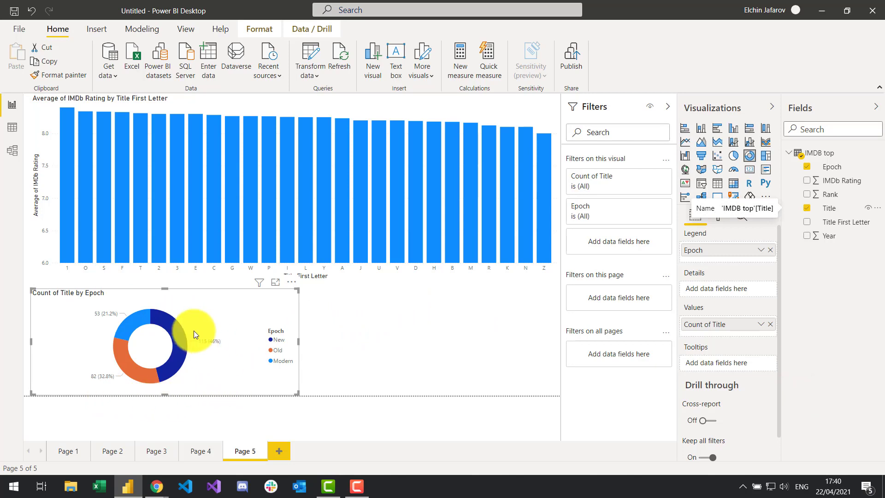
# - Examine the donut slices and highlight Modern, Old and New in turn to compare their average ratings per letter, clearing the highlight at the end
pyautogui.moveTo(181, 330)
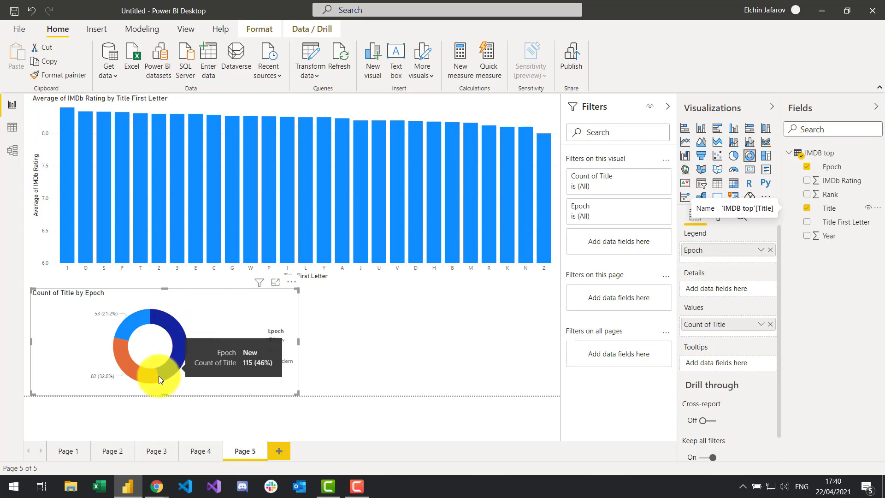
pyautogui.moveTo(144, 374)
pyautogui.moveTo(136, 316)
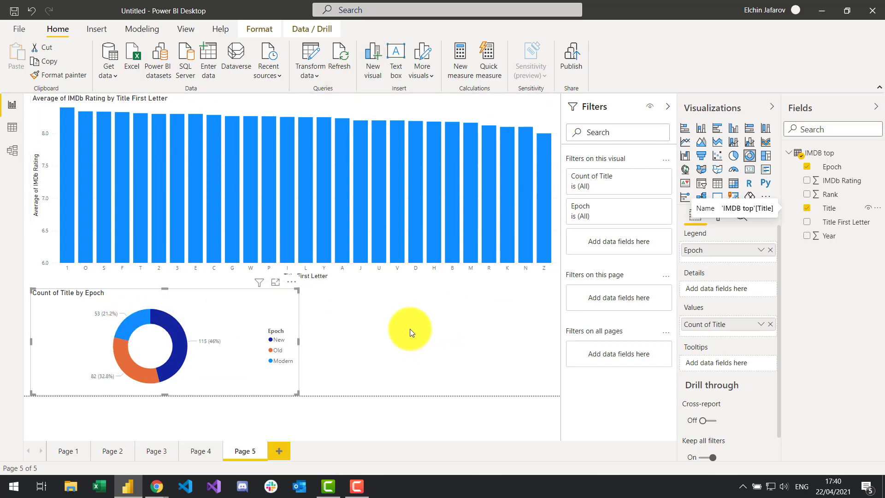
pyautogui.click(128, 322)
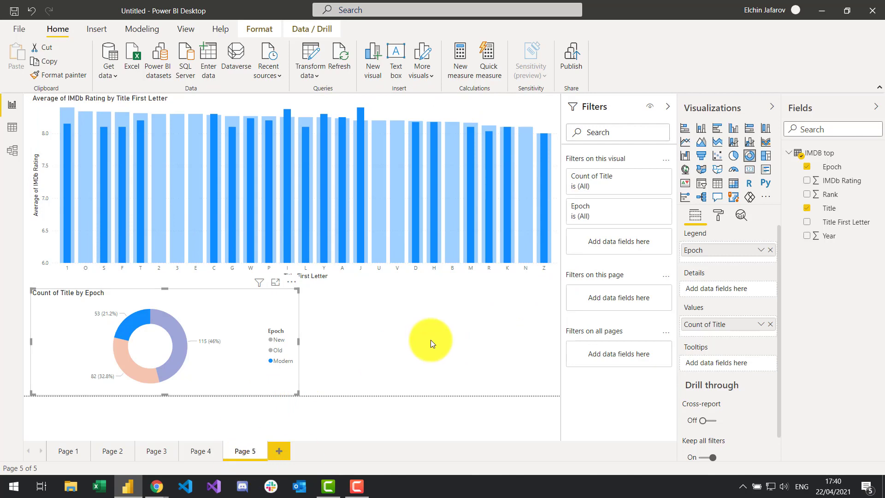
pyautogui.click(131, 321)
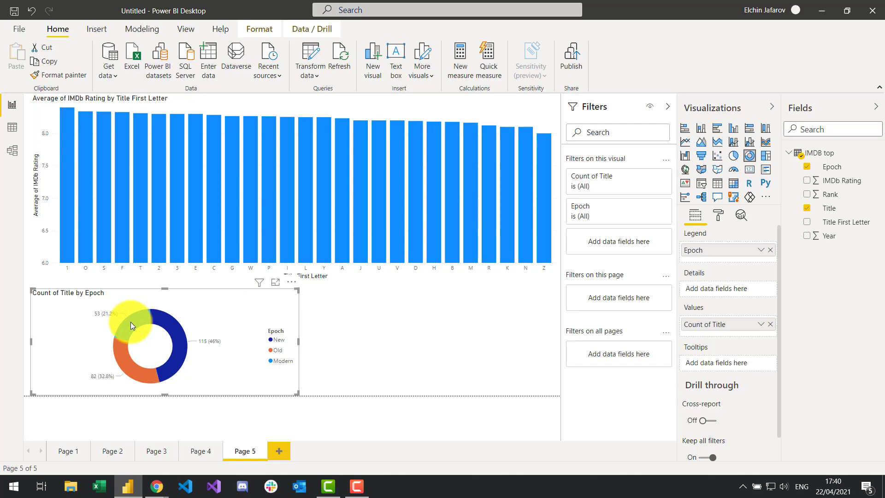
pyautogui.click(133, 368)
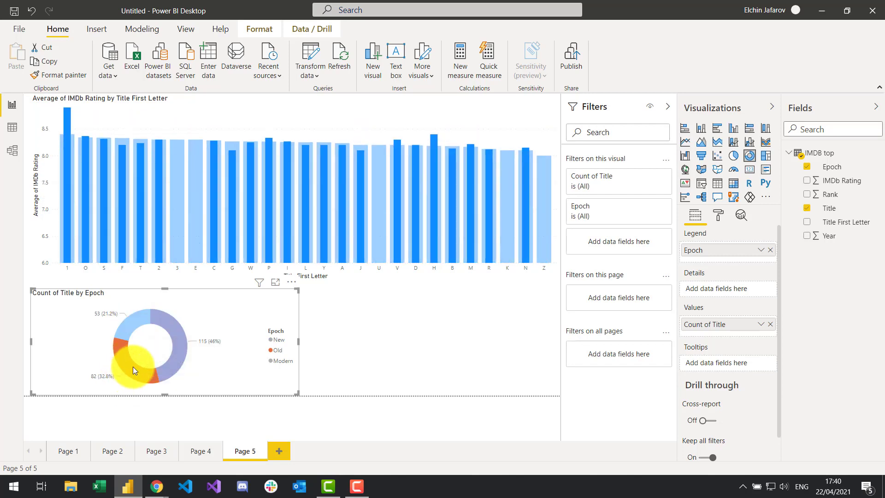
pyautogui.click(179, 366)
pyautogui.click(136, 317)
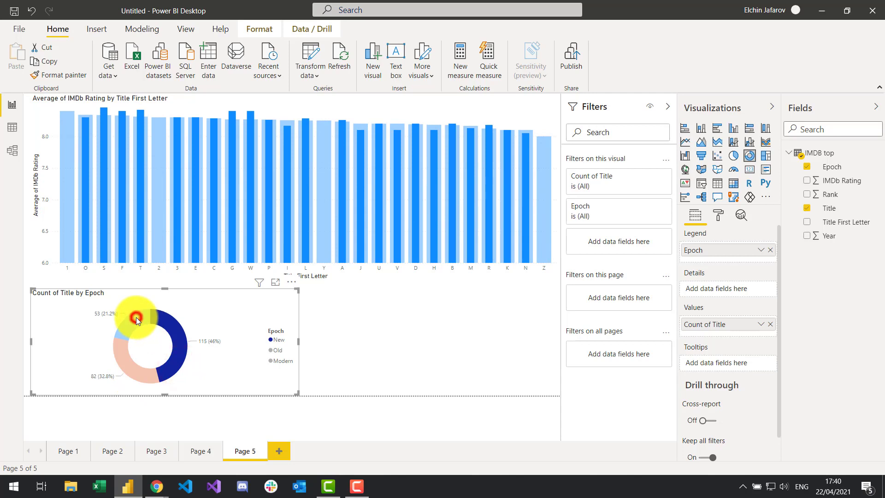
pyautogui.click(134, 370)
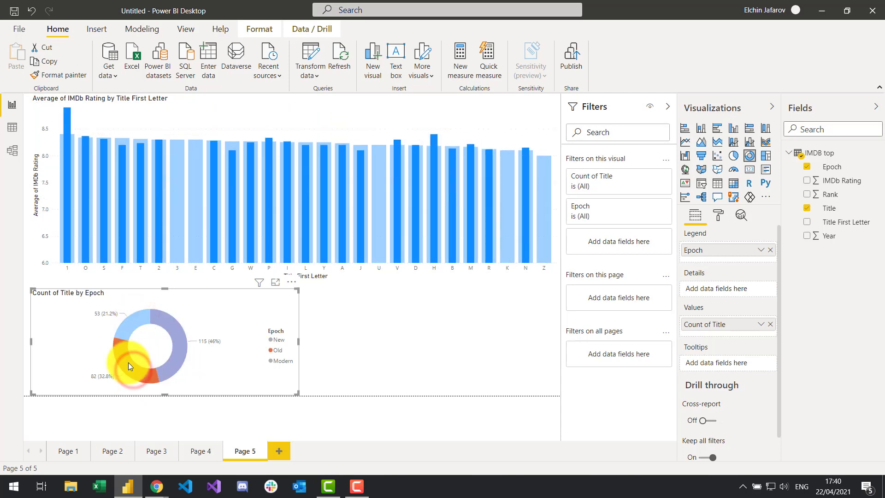
pyautogui.click(127, 367)
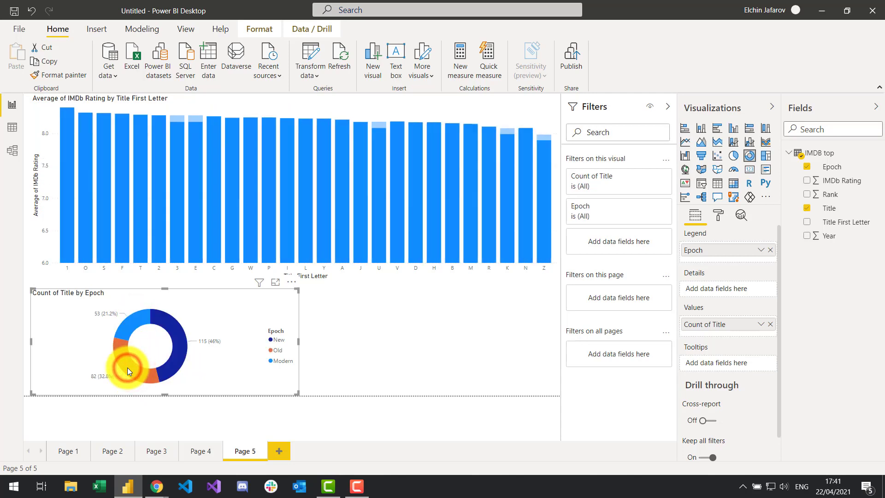
# - Highlight the letter L column to compare its title counts by Epoch in the donut chart, and clear the highlight
pyautogui.click(304, 218)
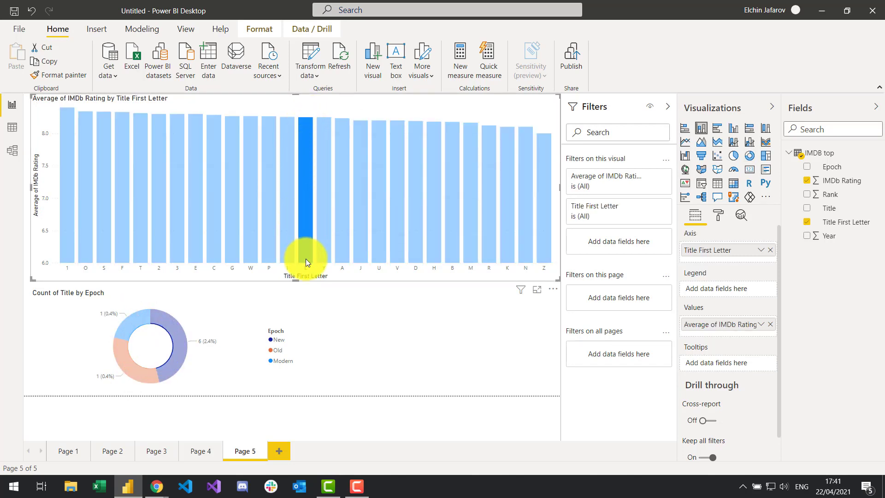
pyautogui.moveTo(306, 259)
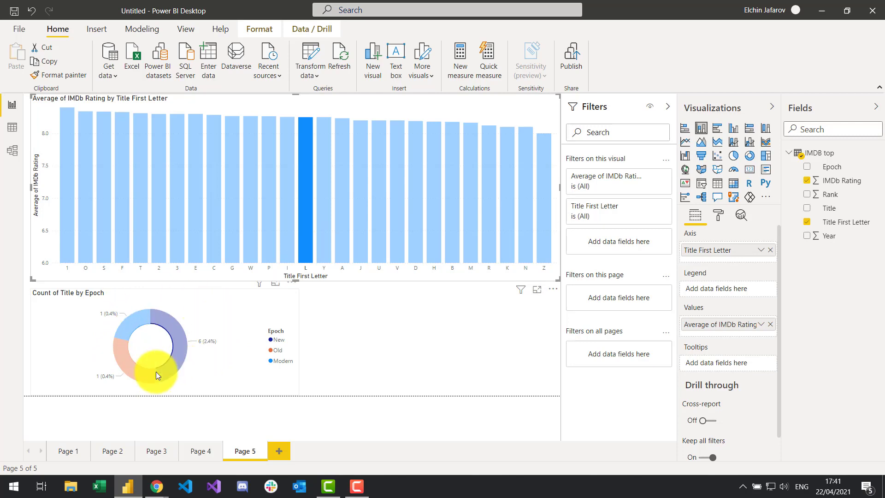
pyautogui.click(308, 224)
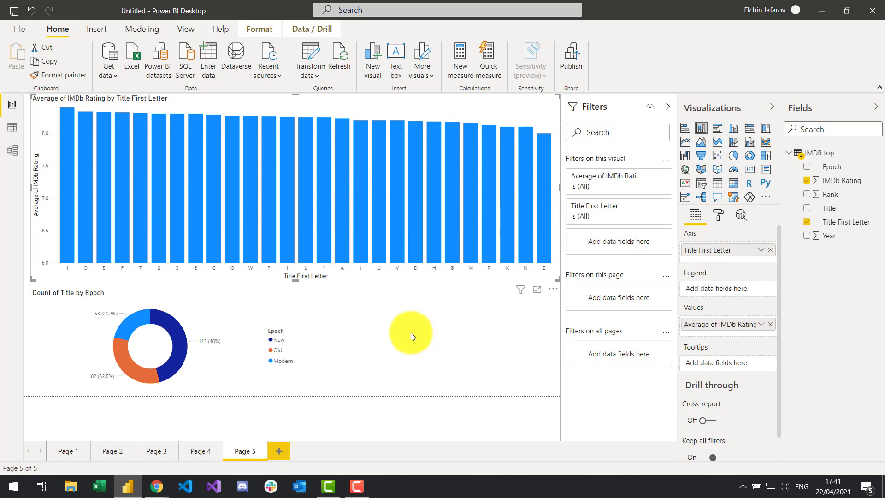
pyautogui.click(272, 301)
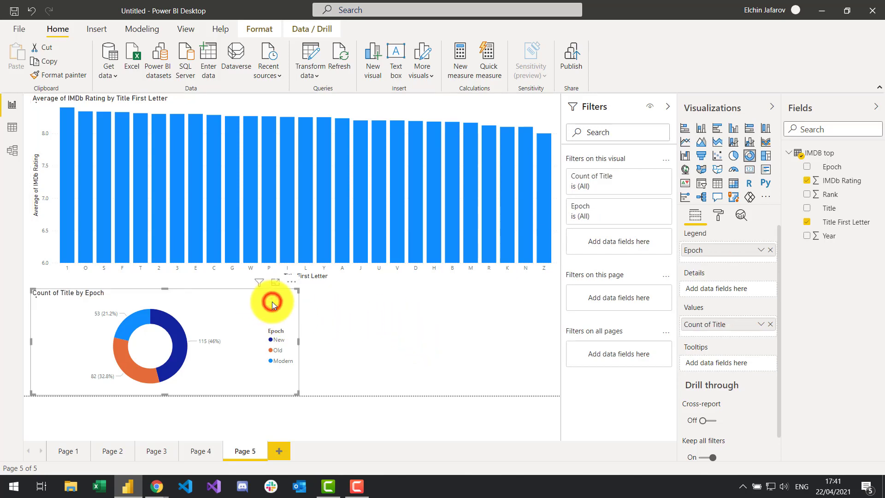
pyautogui.click(378, 316)
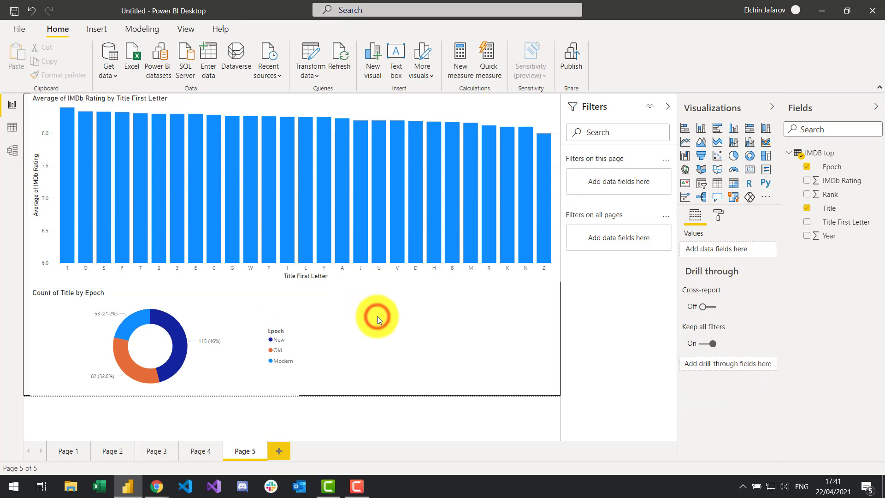
pyautogui.click(283, 305)
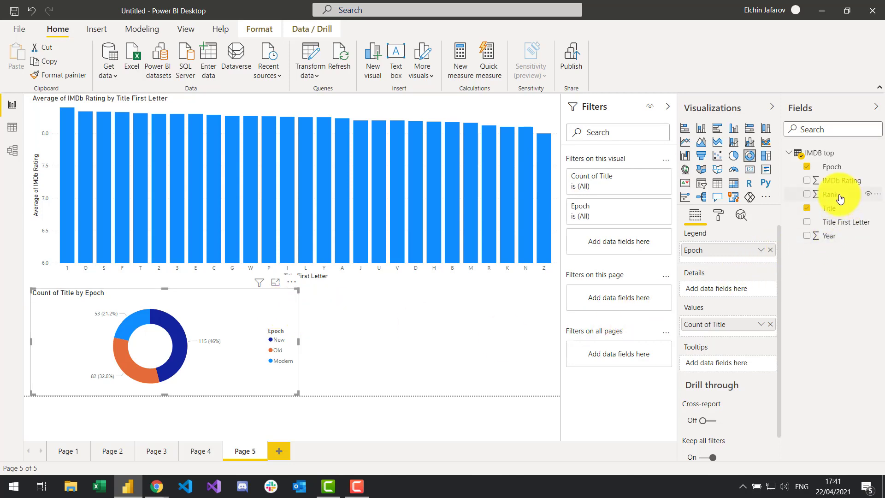
# - Add a treemap beside the donut chart, grouped by Year with the count of Title as values
pyautogui.click(432, 361)
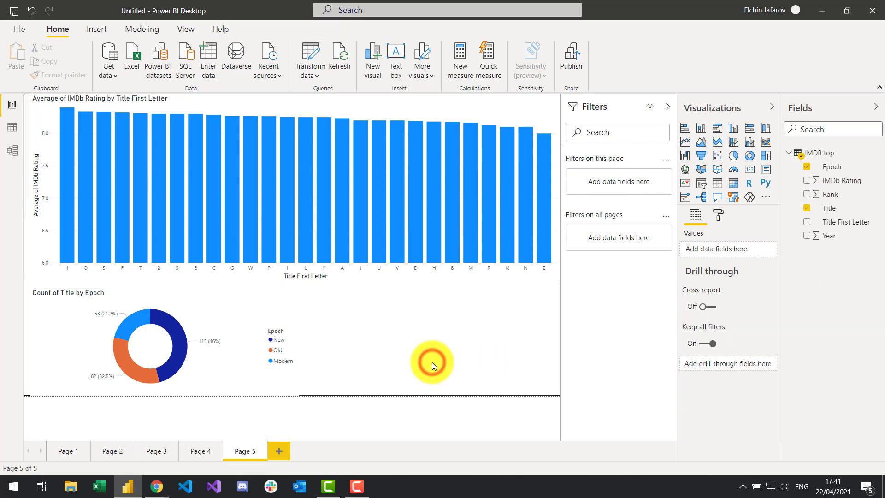
pyautogui.click(766, 156)
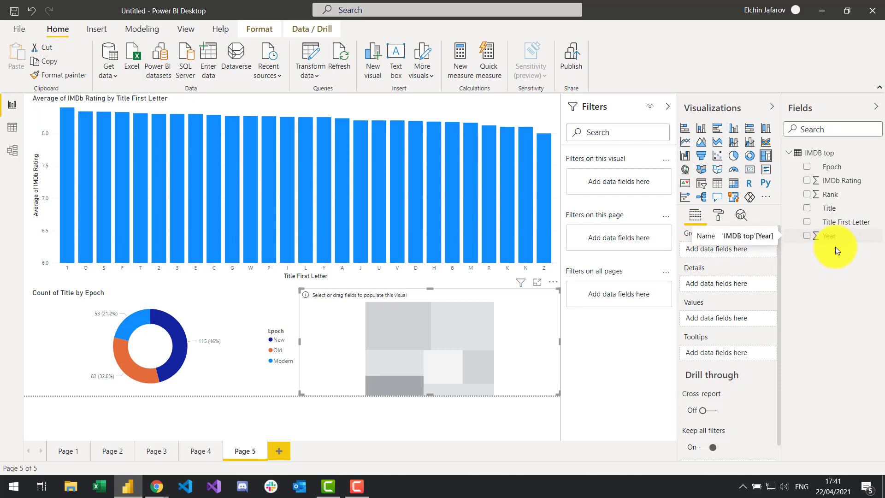
pyautogui.moveTo(832, 237); pyautogui.dragTo(724, 252)
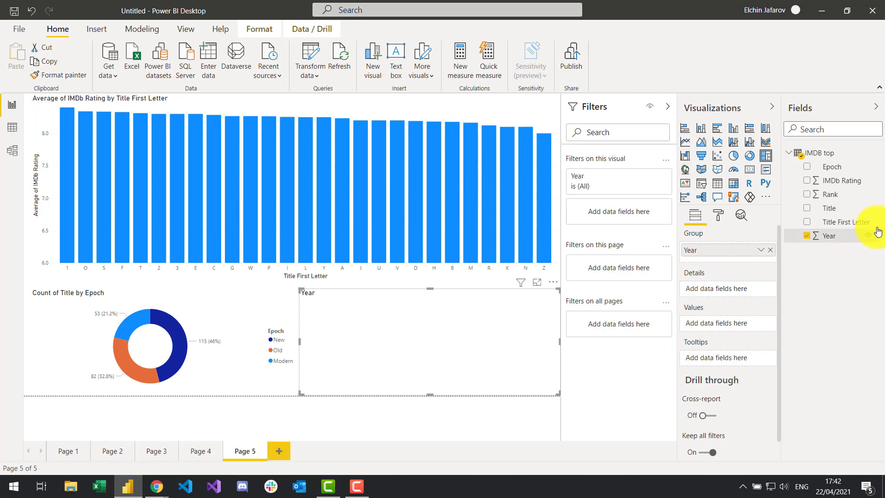
pyautogui.moveTo(829, 209); pyautogui.dragTo(718, 324)
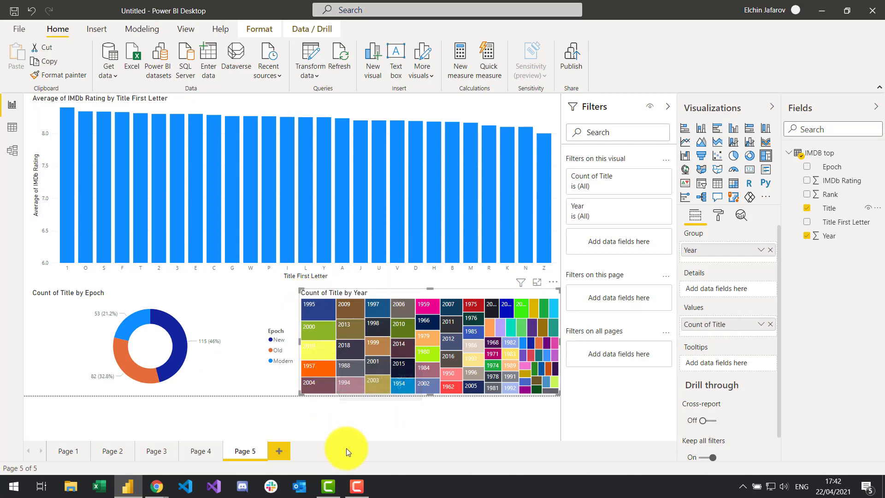
# - Examine the treemap's title counts and highlight 2014, 1957 and 1988 in turn to compare the other visuals, clearing each highlight
pyautogui.moveTo(320, 310)
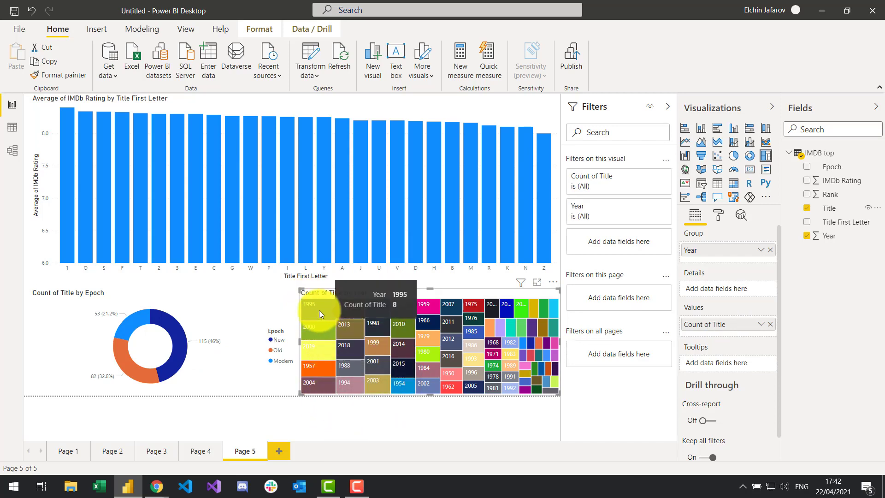
pyautogui.moveTo(321, 327)
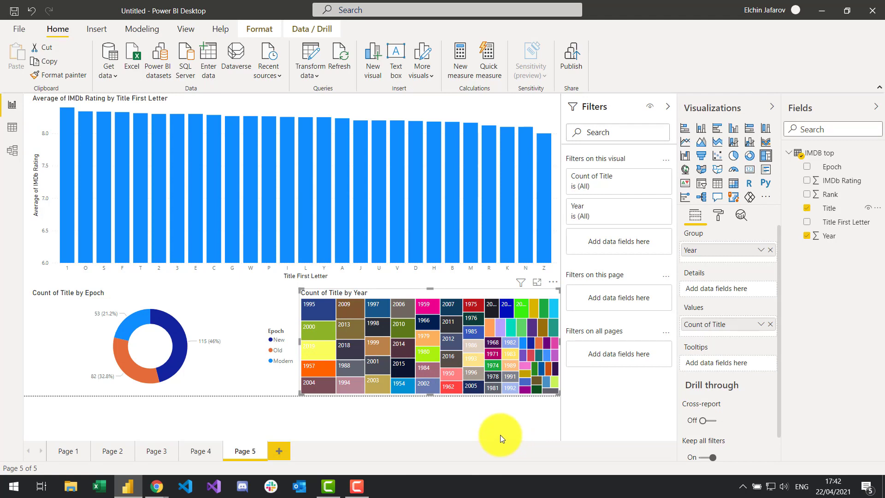
pyautogui.moveTo(395, 342)
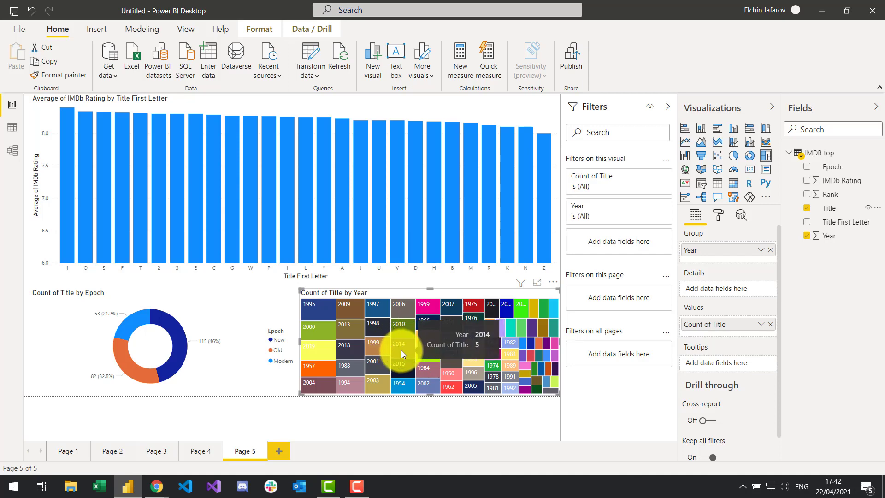
pyautogui.click(401, 350)
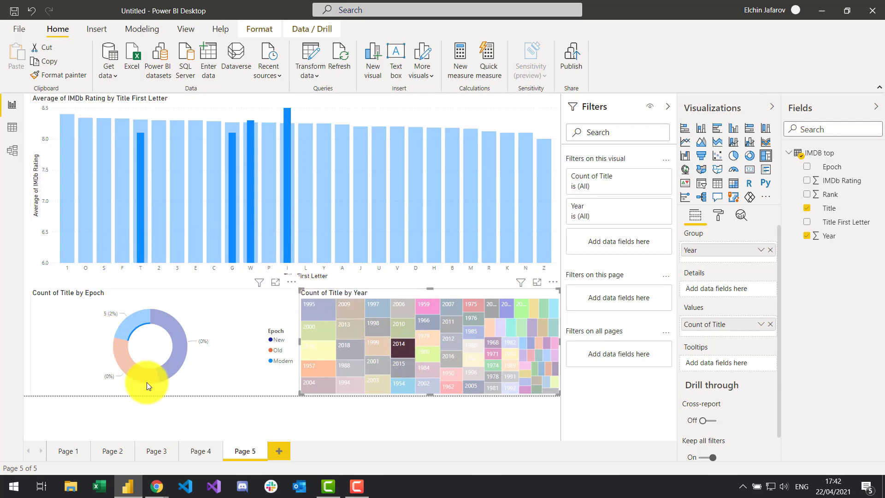
pyautogui.click(405, 352)
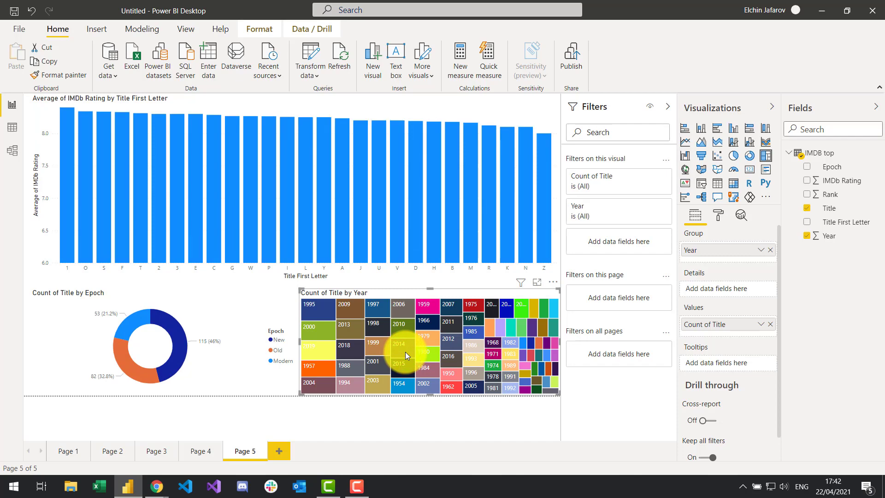
pyautogui.click(324, 370)
pyautogui.click(326, 368)
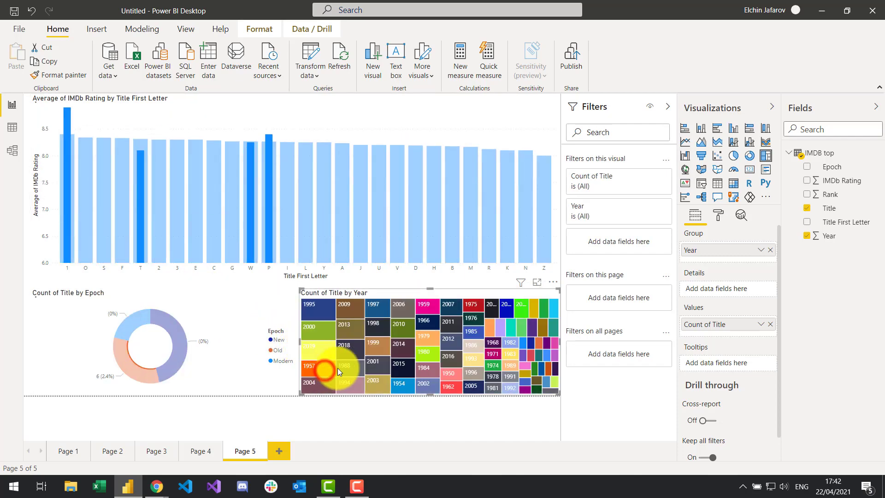
pyautogui.click(355, 368)
pyautogui.click(355, 368)
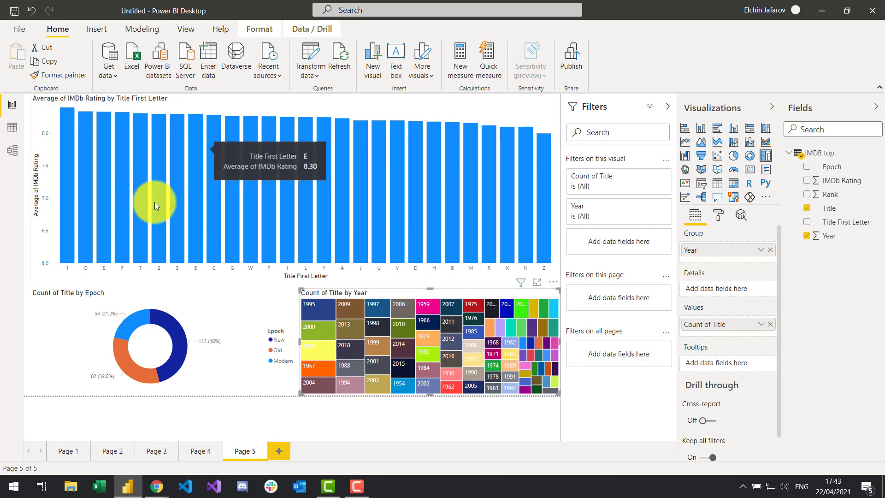
# - Look through the matrix of average IMDb ratings by Year and Title on Page 2
pyautogui.click(155, 450)
pyautogui.click(112, 451)
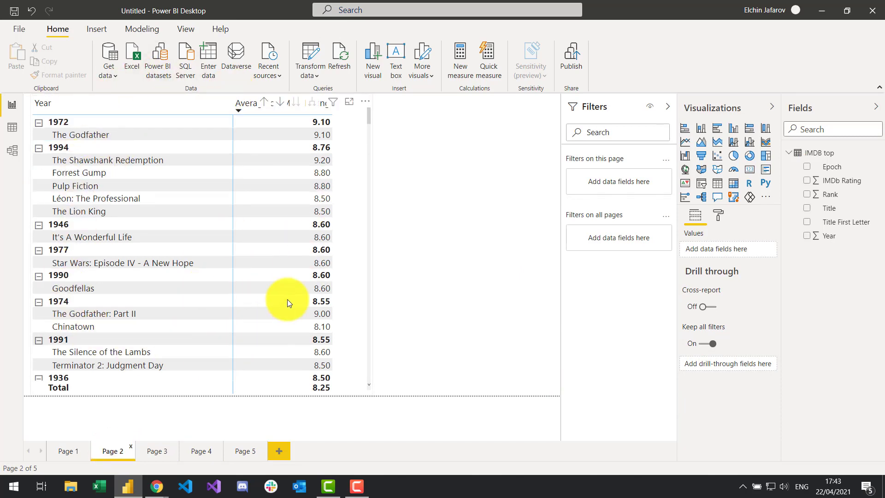
pyautogui.scroll(-5, 220, 292)
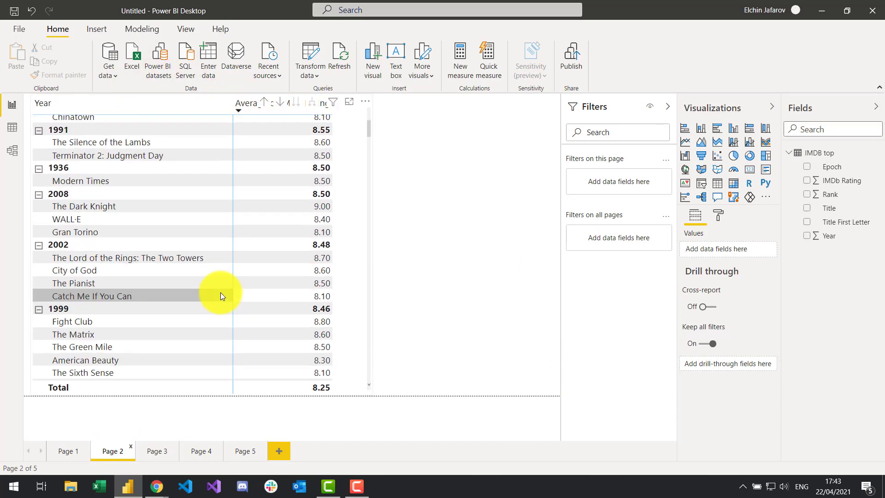
pyautogui.scroll(5, 220, 292)
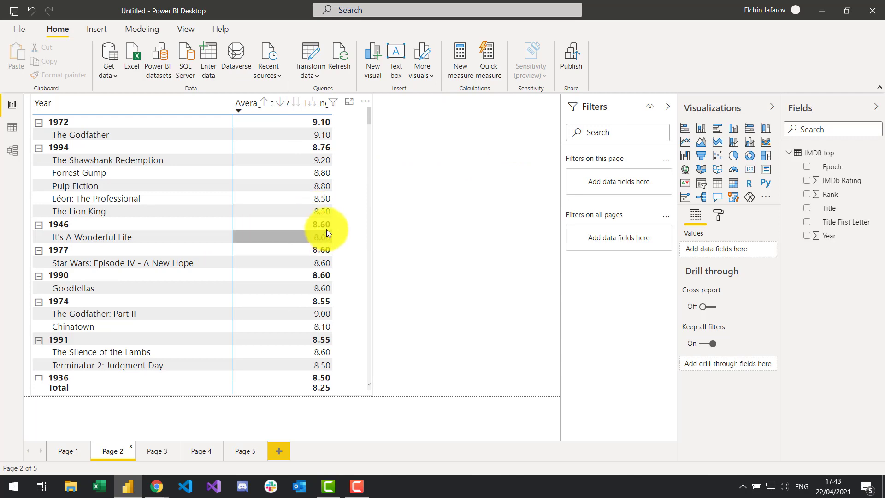
# - Copy the Count of Title by Epoch donut chart from Page 5 to Page 2, placing and narrowing it to fit at the matrix's upper right
pyautogui.click(243, 447)
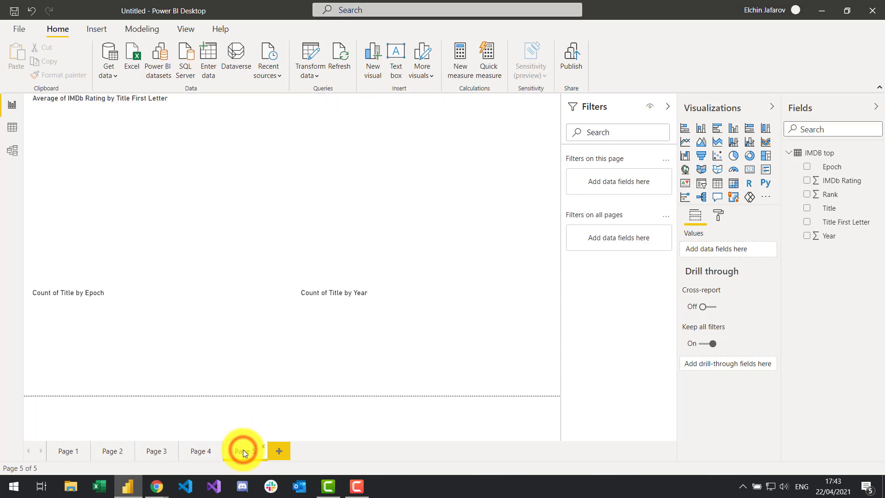
pyautogui.click(250, 309)
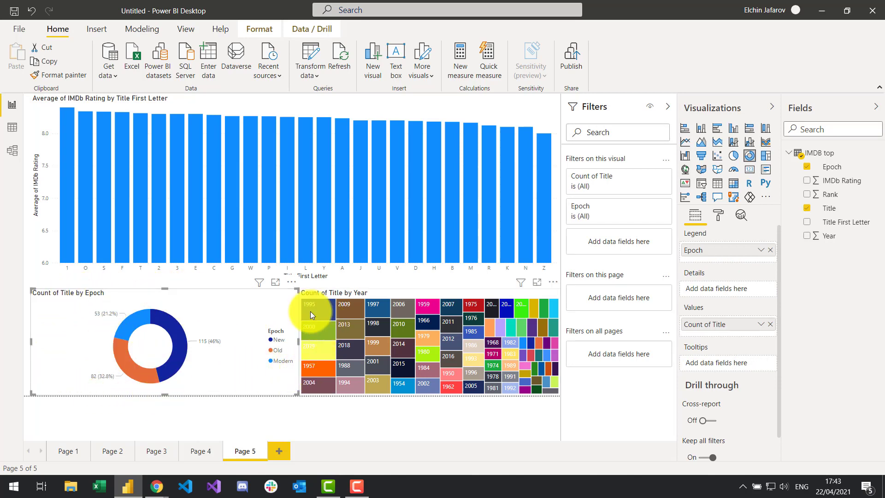
pyautogui.moveTo(310, 311)
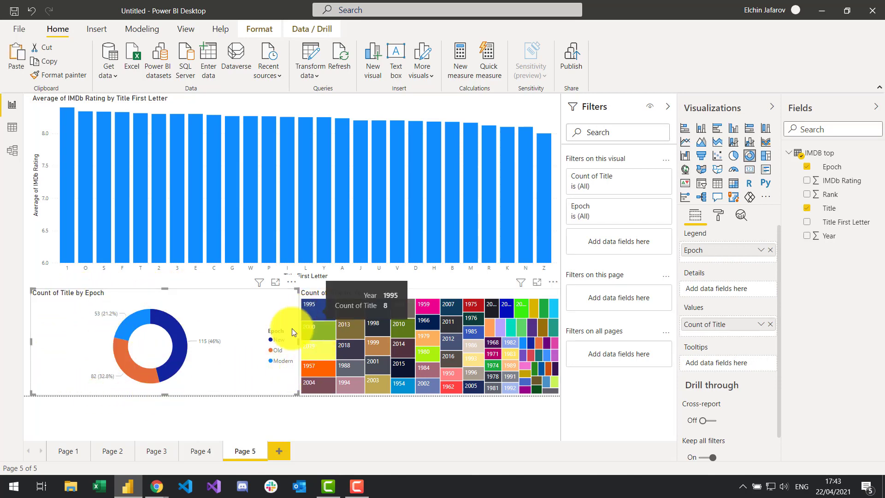
pyautogui.click(156, 451)
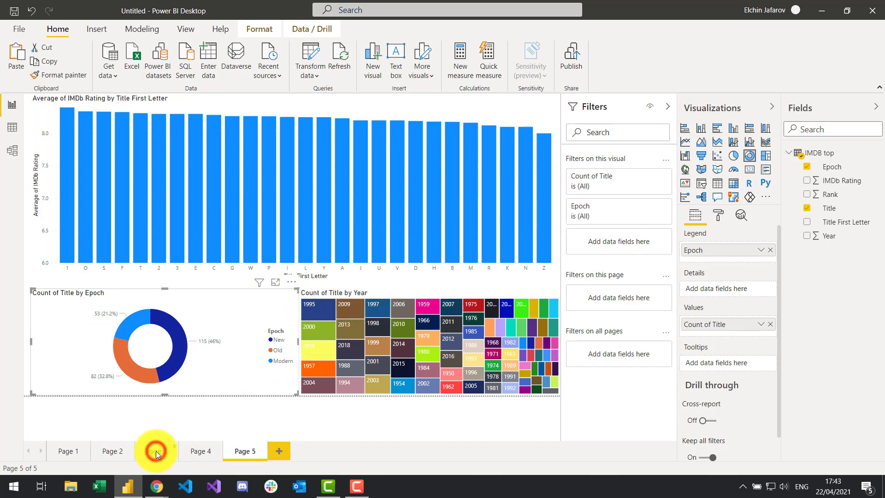
pyautogui.click(126, 449)
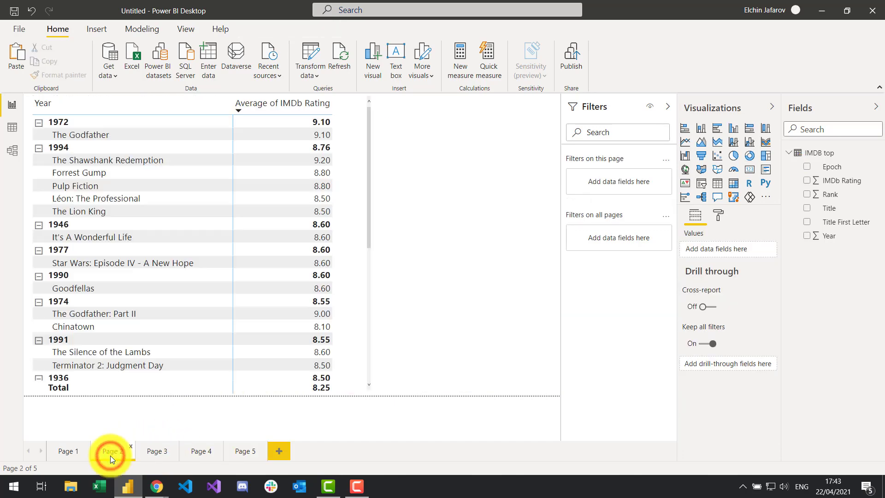
pyautogui.click(451, 207)
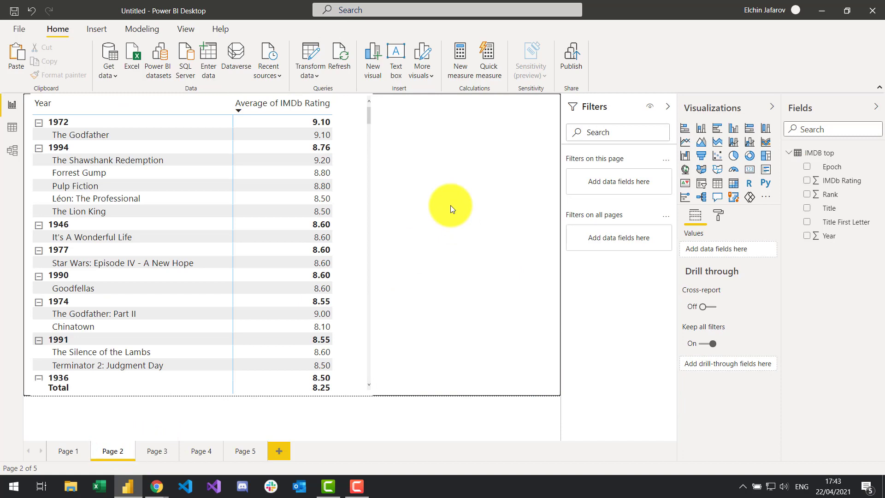
pyautogui.hotkey('ctrl', 'v')
pyautogui.moveTo(226, 296); pyautogui.dragTo(493, 101)
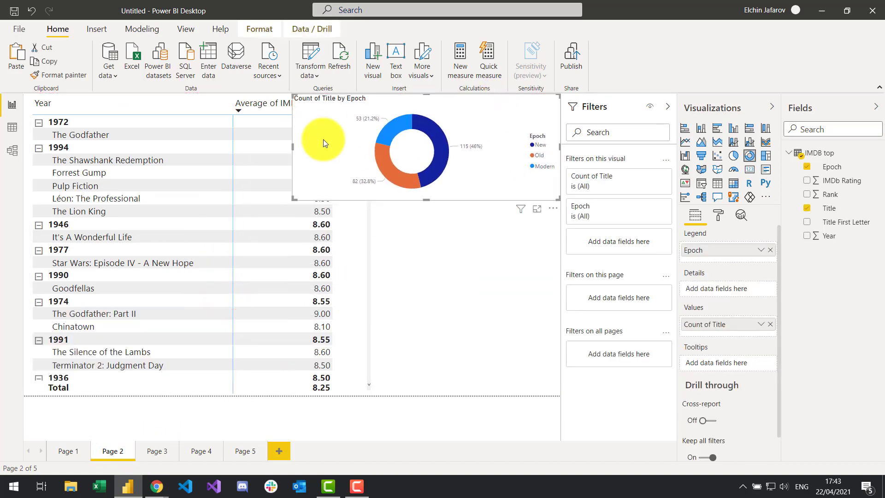
pyautogui.moveTo(292, 146); pyautogui.dragTo(374, 143)
# - Highlight Old, Modern and New in turn in the copied donut chart to filter the matrix, clearing each highlight
pyautogui.click(433, 167)
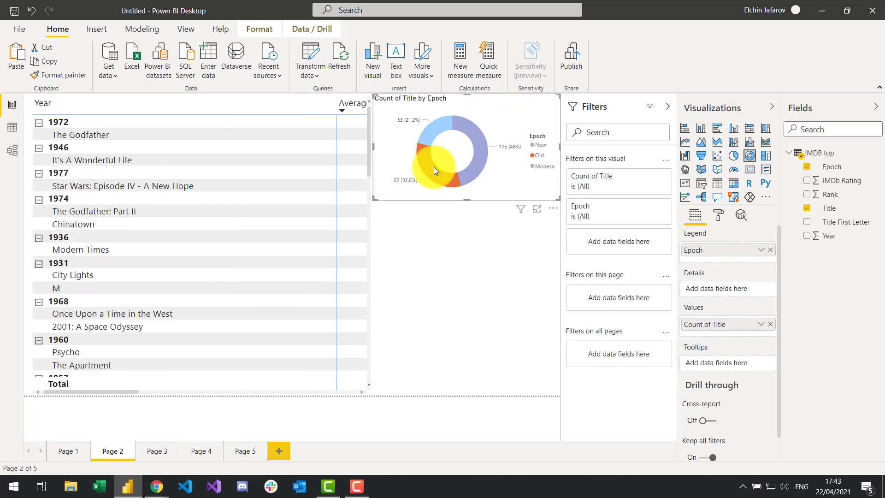
pyautogui.click(433, 164)
pyautogui.click(433, 131)
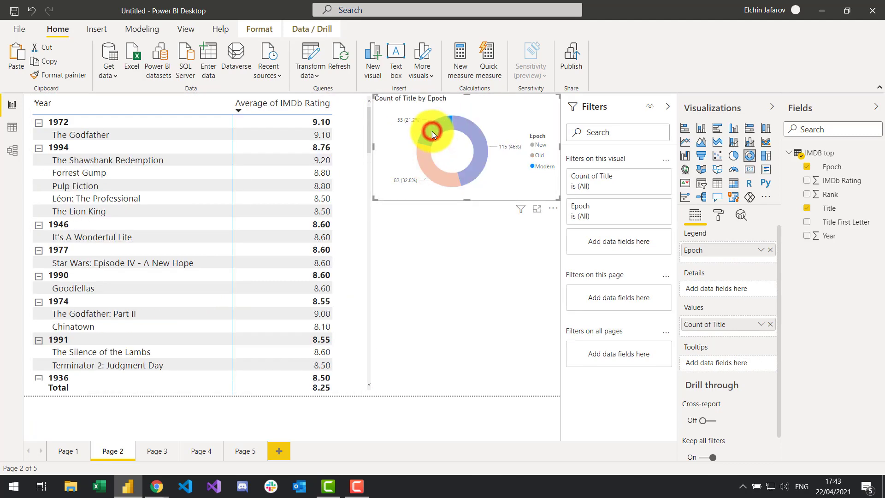
pyautogui.click(432, 131)
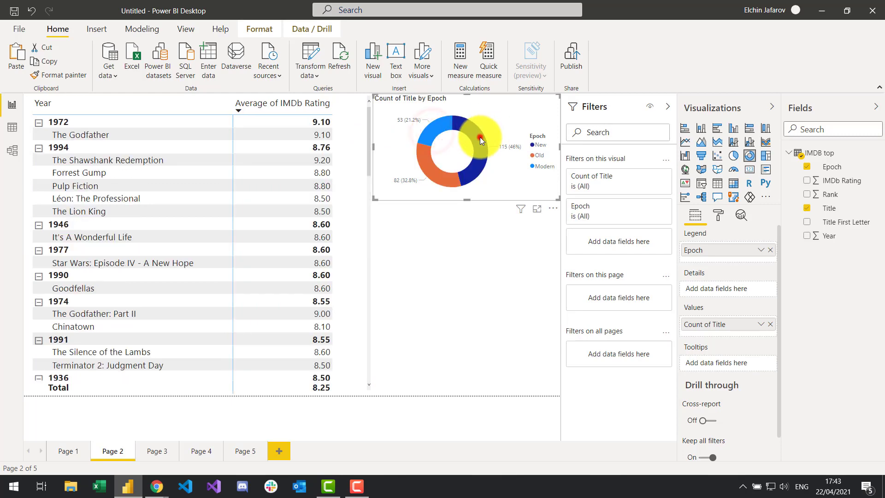
pyautogui.click(480, 136)
pyautogui.click(480, 137)
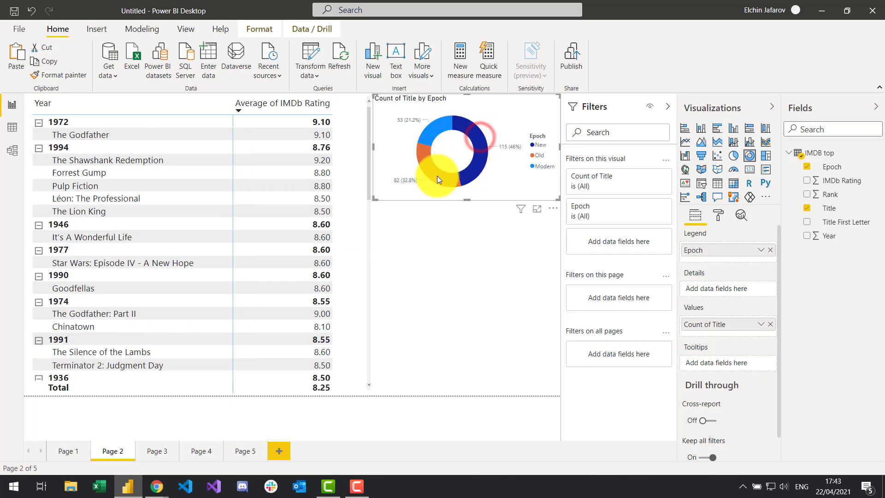
# - Filter the matrix to the Old epoch and narrow its Year column until the average ratings fit inside the visual
pyautogui.click(437, 175)
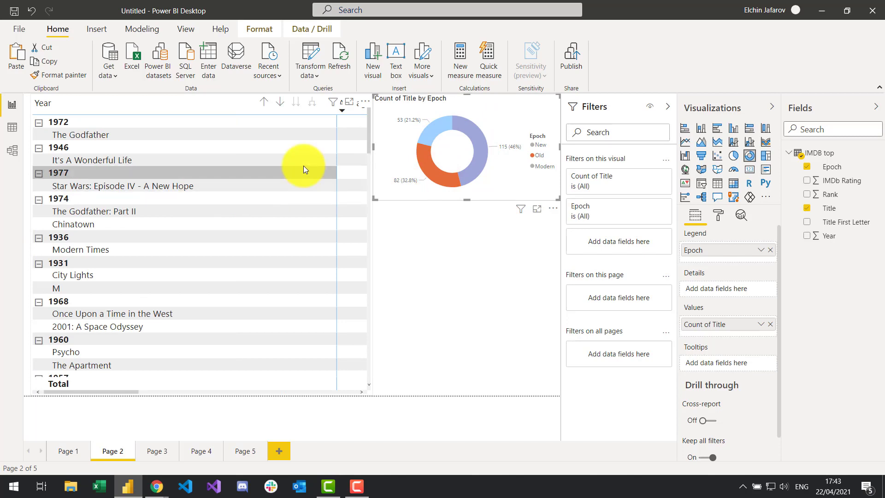
pyautogui.moveTo(336, 102); pyautogui.dragTo(262, 105)
pyautogui.click(329, 153)
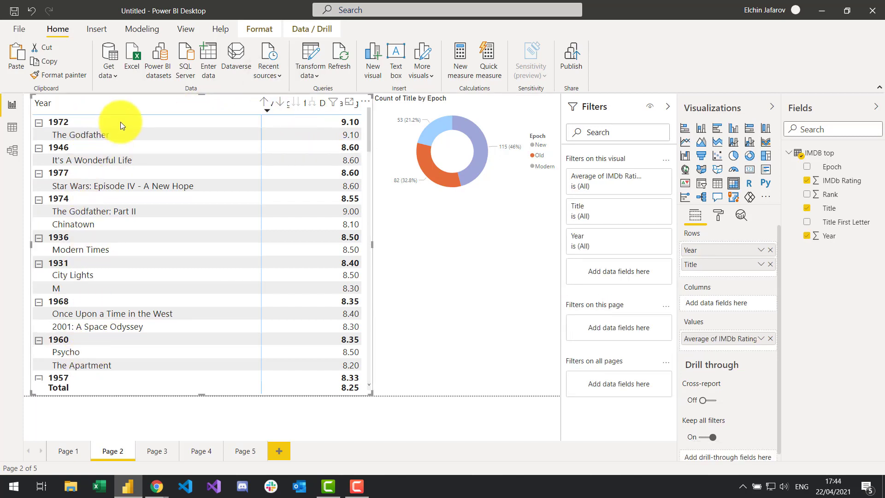
# - Switch the donut highlight between New and Old to compare the matrix's filtered titles, and clear the highlight
pyautogui.click(430, 166)
pyautogui.click(474, 172)
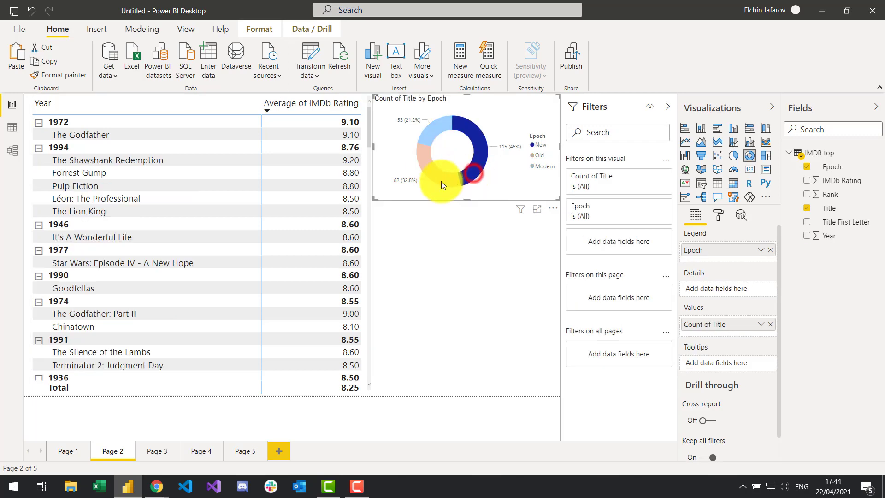
pyautogui.click(441, 181)
pyautogui.click(468, 176)
pyautogui.click(465, 176)
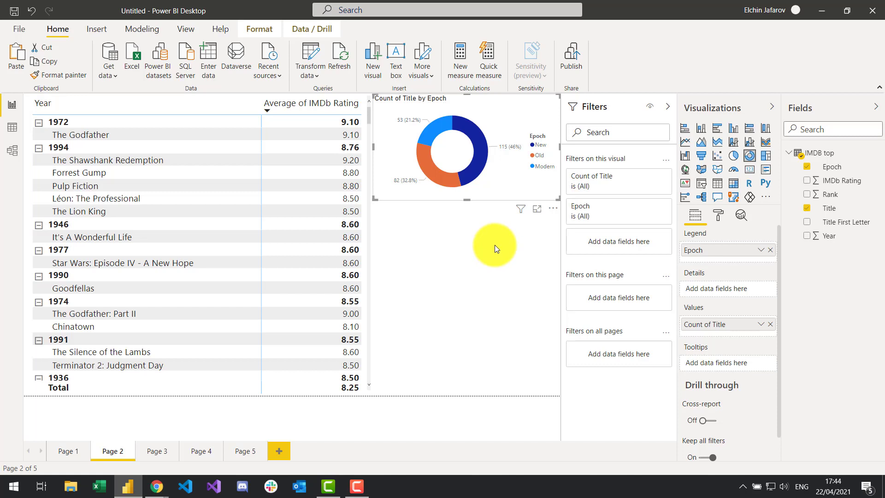
pyautogui.click(448, 261)
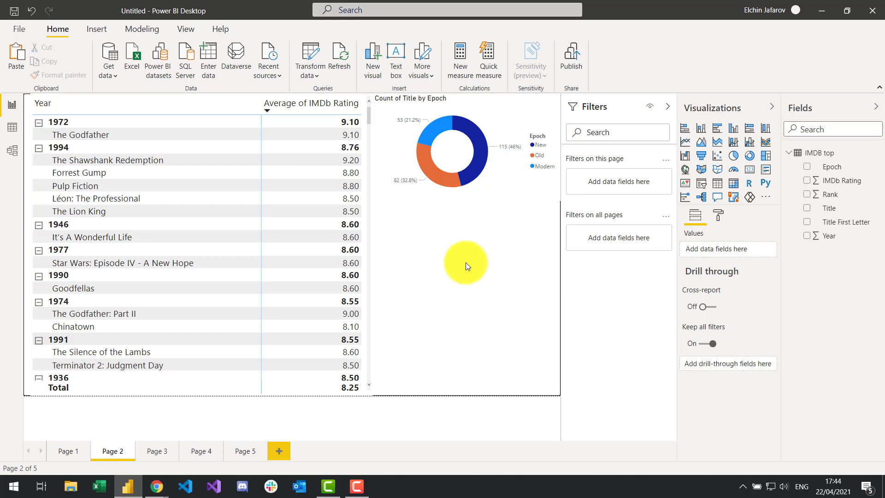
pyautogui.click(495, 188)
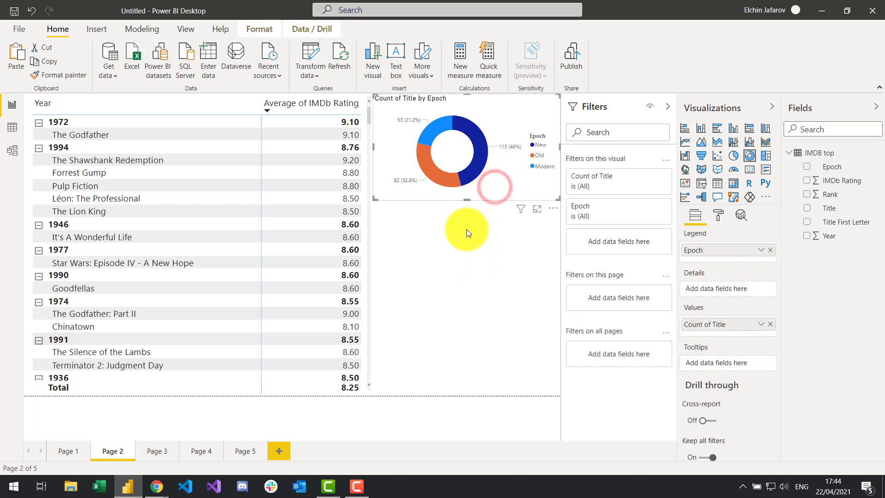
pyautogui.click(467, 230)
pyautogui.click(495, 193)
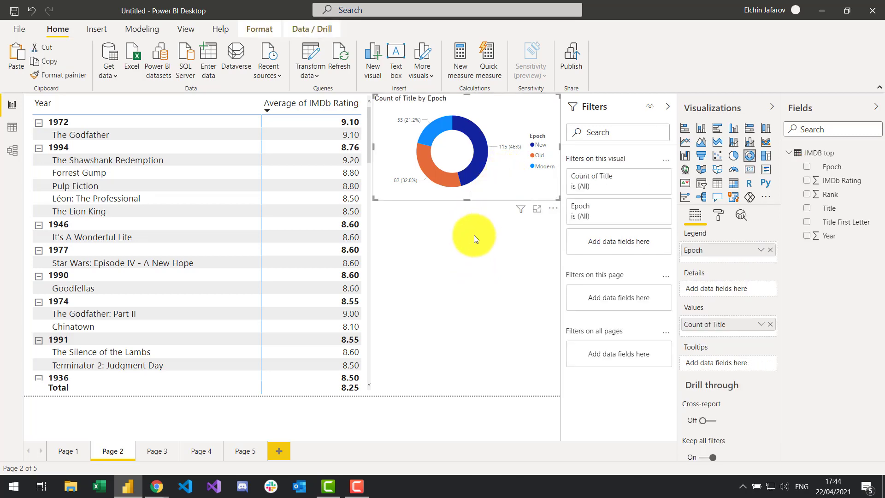
pyautogui.click(473, 235)
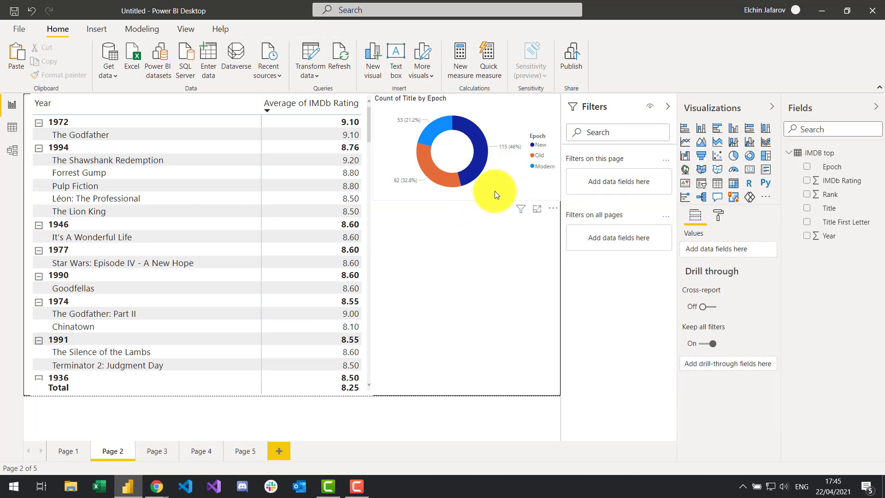
pyautogui.click(494, 191)
pyautogui.click(479, 228)
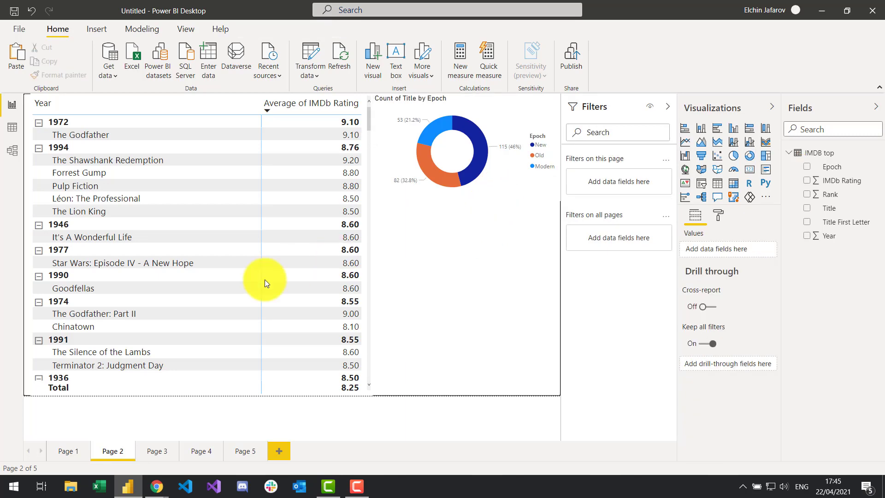
# - Compare the Average of IMDb Rating by Title bar chart on Page 1 with the Year matrix and Epoch donut chart on Page 2
pyautogui.click(64, 452)
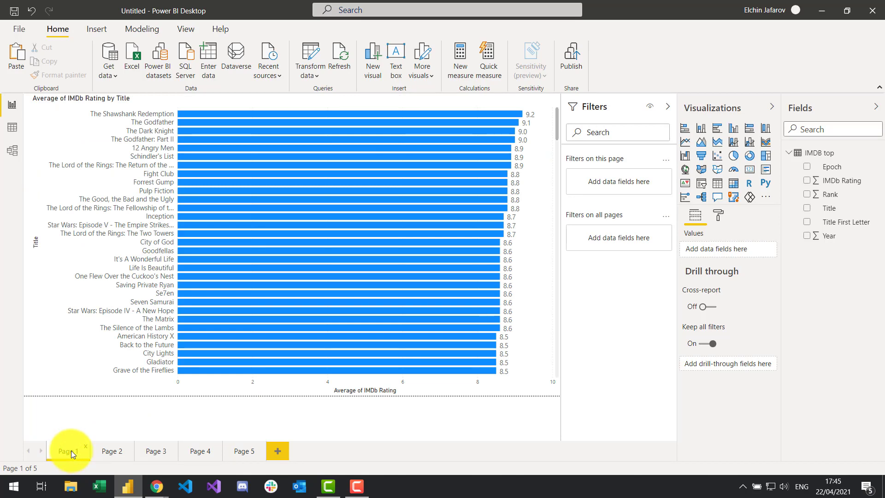
pyautogui.click(110, 450)
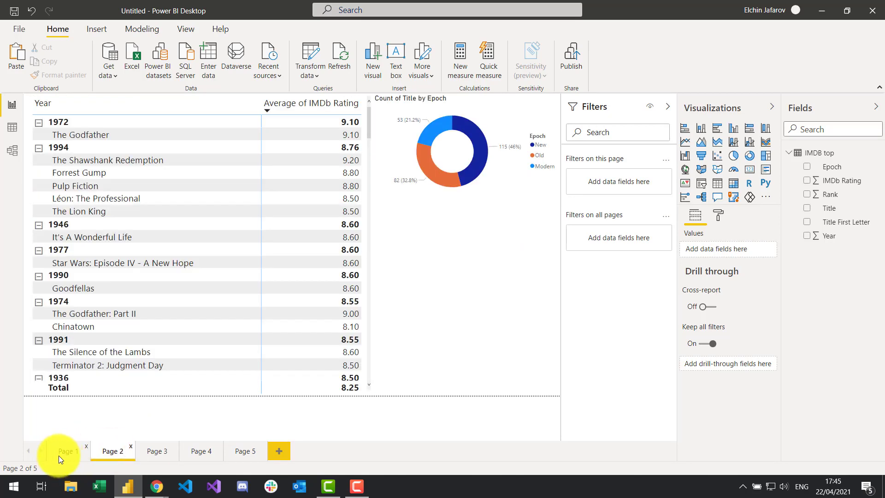
pyautogui.click(63, 452)
pyautogui.click(107, 451)
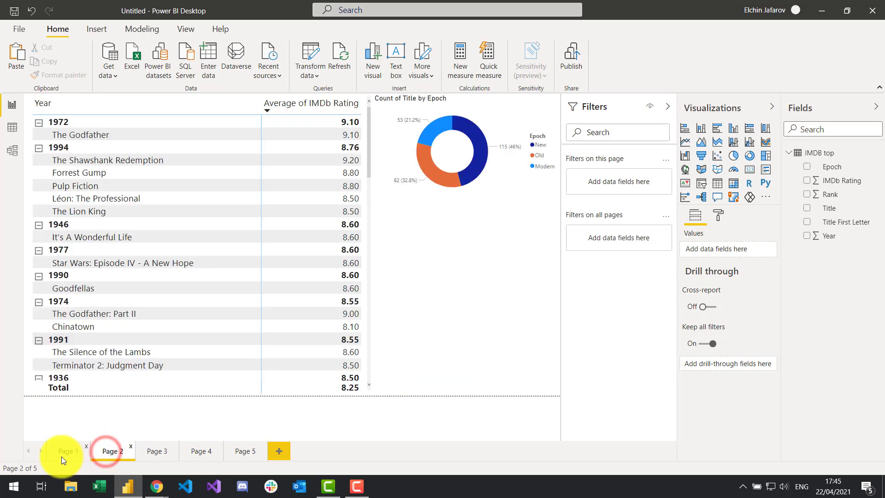
pyautogui.click(62, 456)
pyautogui.click(106, 453)
pyautogui.click(62, 453)
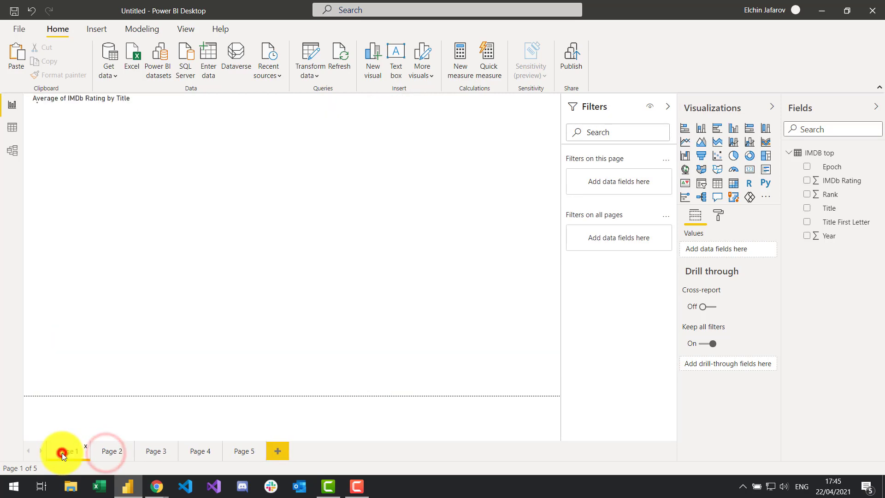